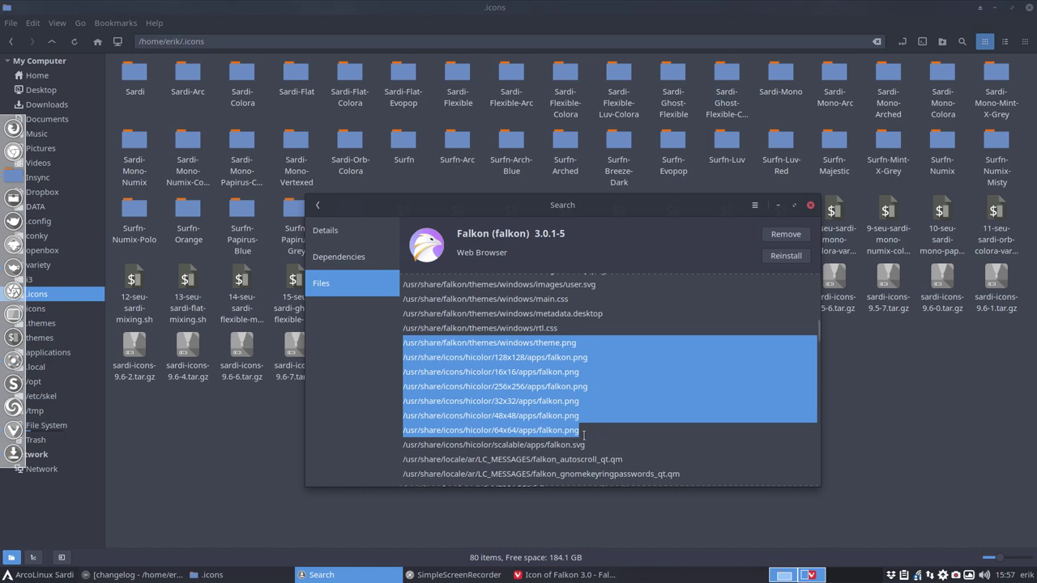
# Examine the hicolor icon paths in the Falkon package's file list and close the package window
pyautogui.moveTo(583, 435); pyautogui.dragTo(394, 347)
pyautogui.scroll(1, 543, 345)
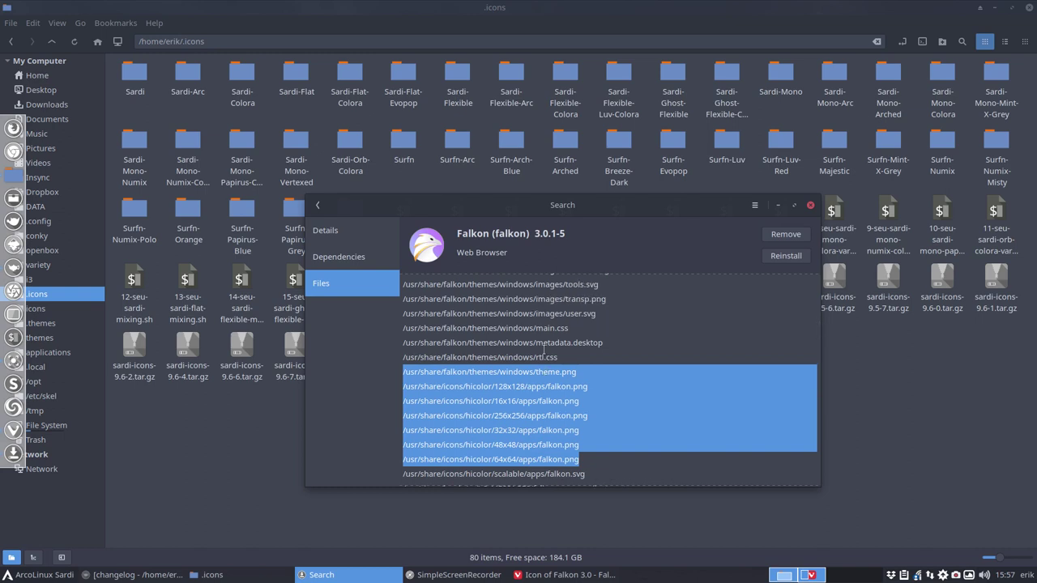
pyautogui.click(809, 205)
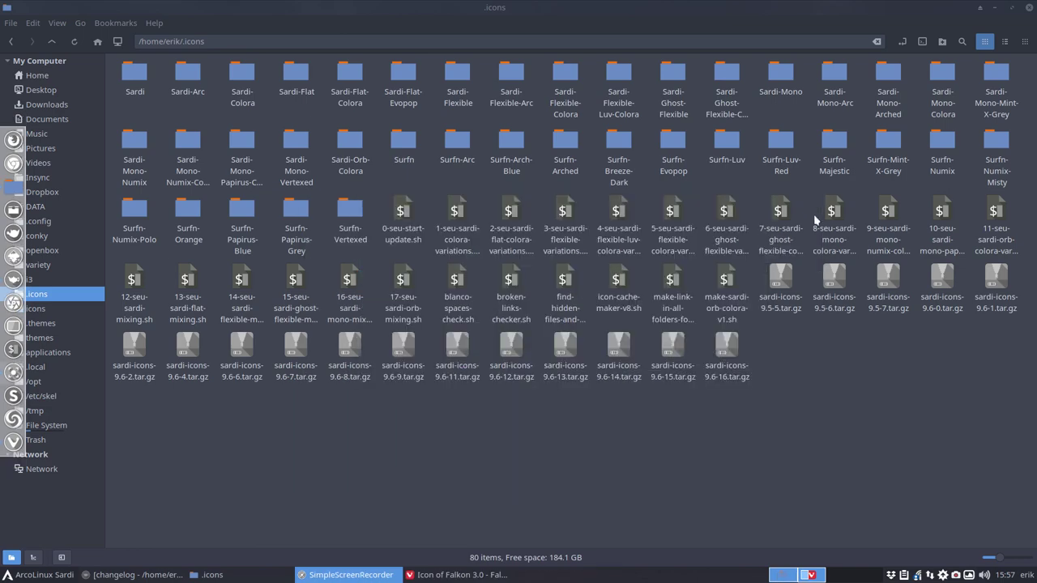
# Switch to the Vivaldi browser, view the Falkon 3.0 icon enlarged from its Wikipedia article, and close the page
pyautogui.click(456, 575)
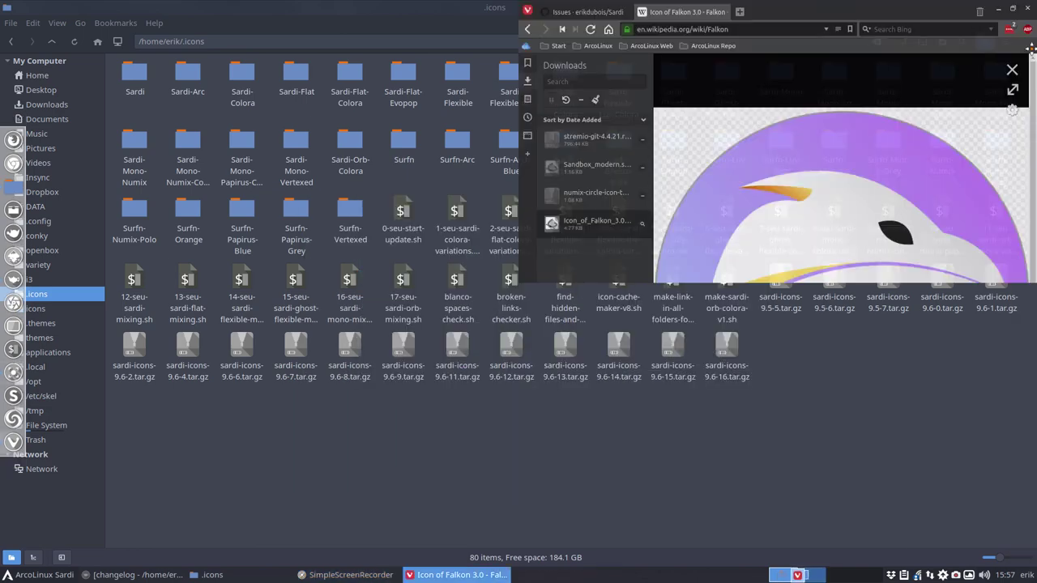
pyautogui.click(10, 82)
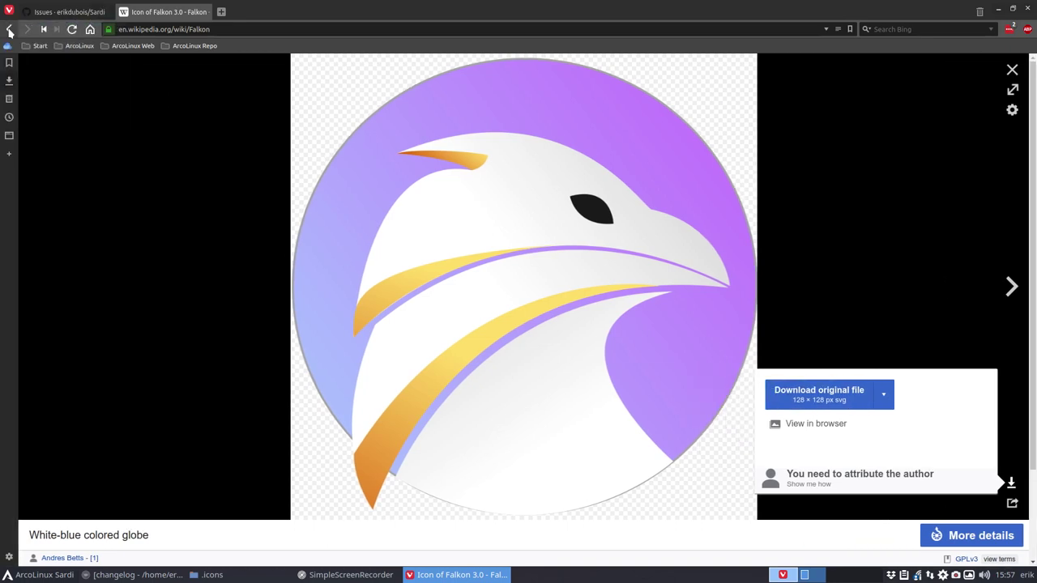
pyautogui.click(9, 29)
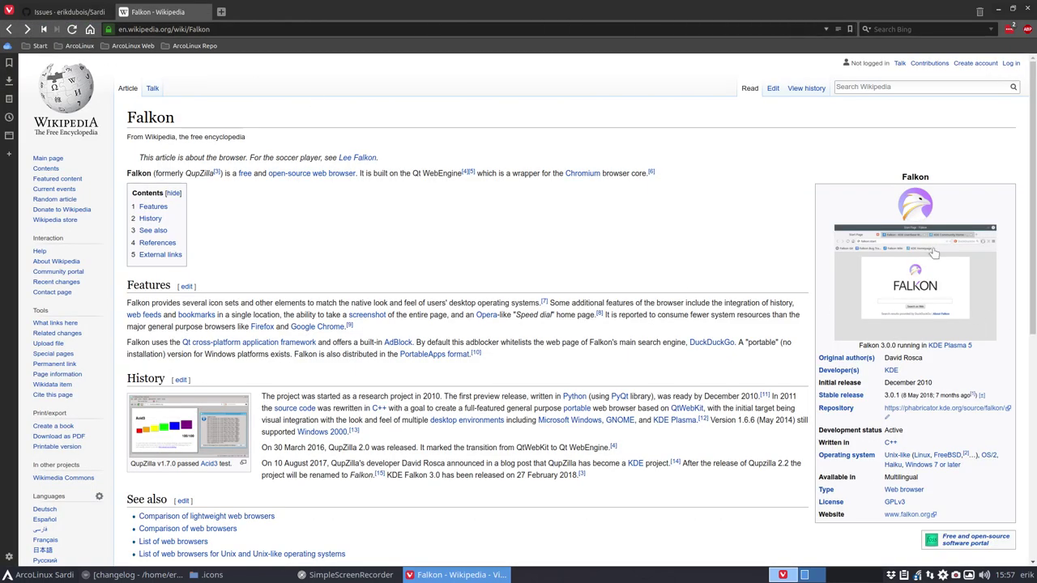
pyautogui.click(913, 208)
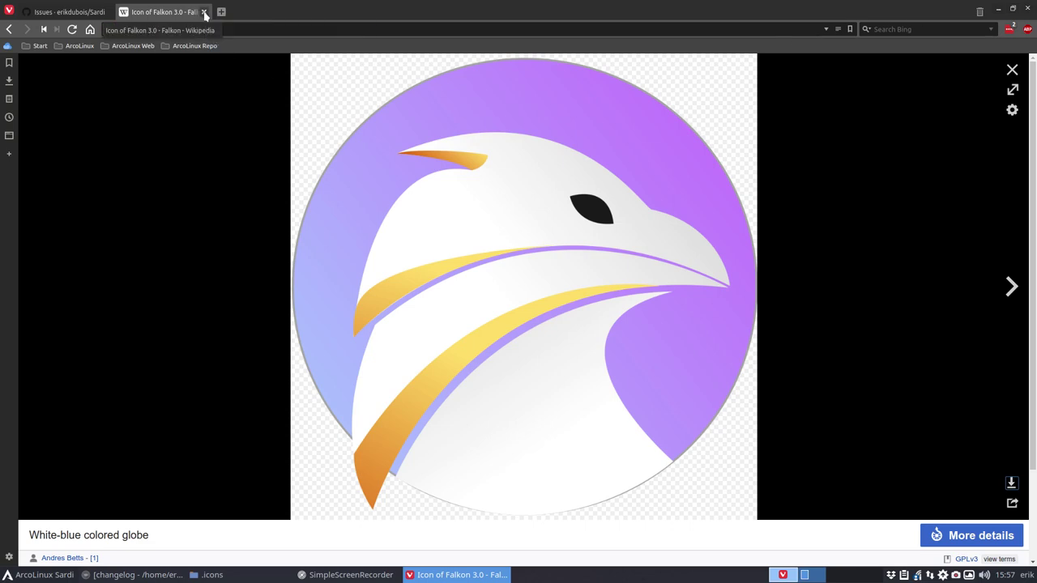
pyautogui.click(205, 12)
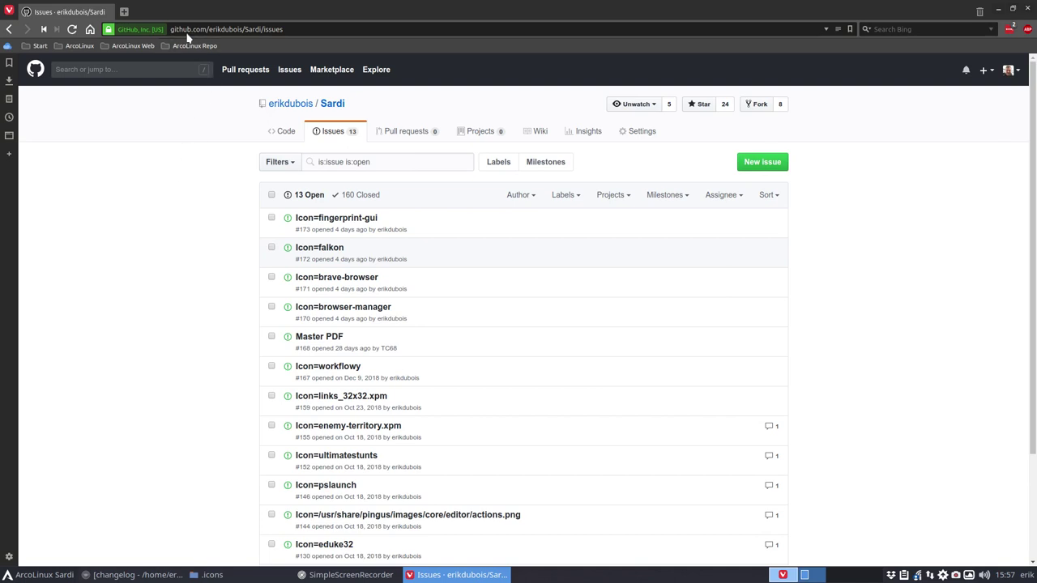
# Look through the open icon issues of the Sardi repository and minimize the browser
pyautogui.moveTo(186, 29); pyautogui.dragTo(225, 29)
pyautogui.click(230, 30)
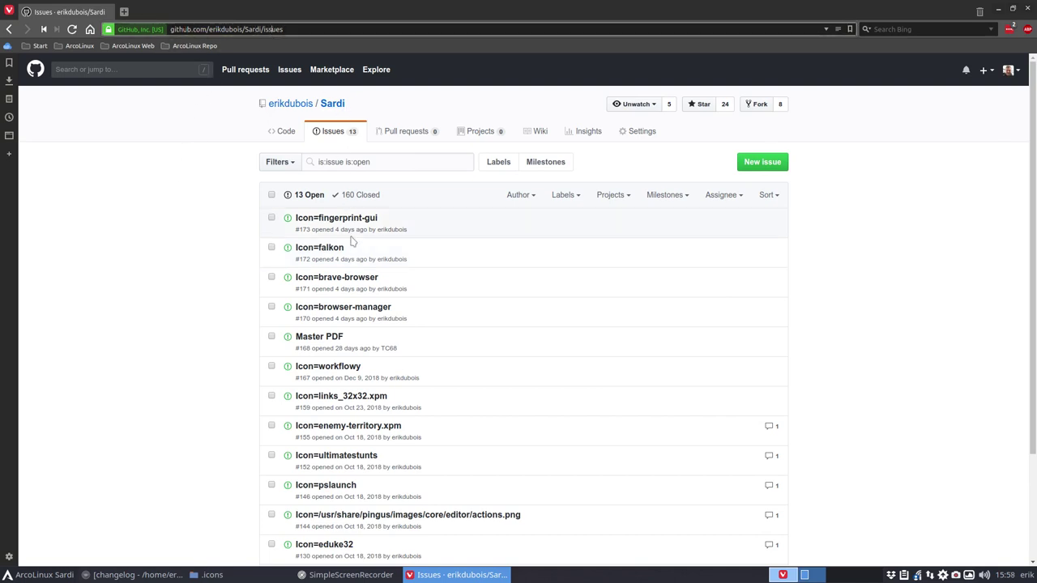
pyautogui.scroll(-3, 401, 340)
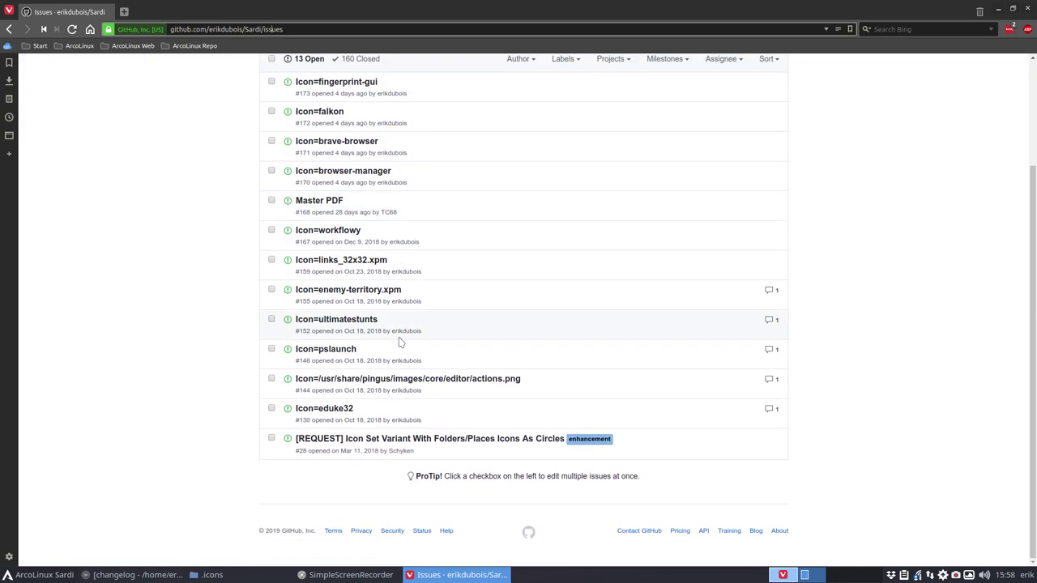
pyautogui.scroll(3, 400, 341)
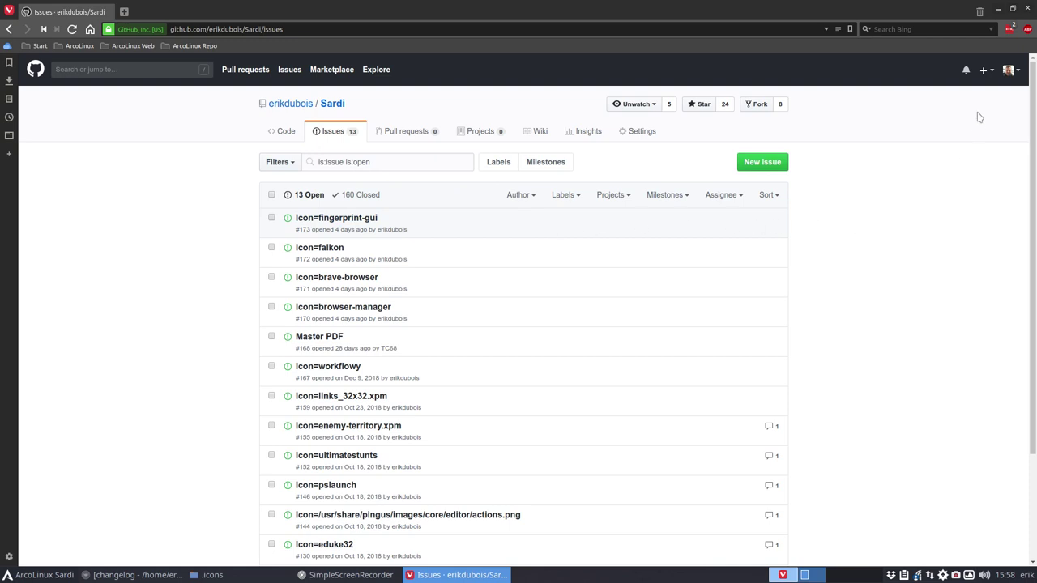
pyautogui.click(998, 10)
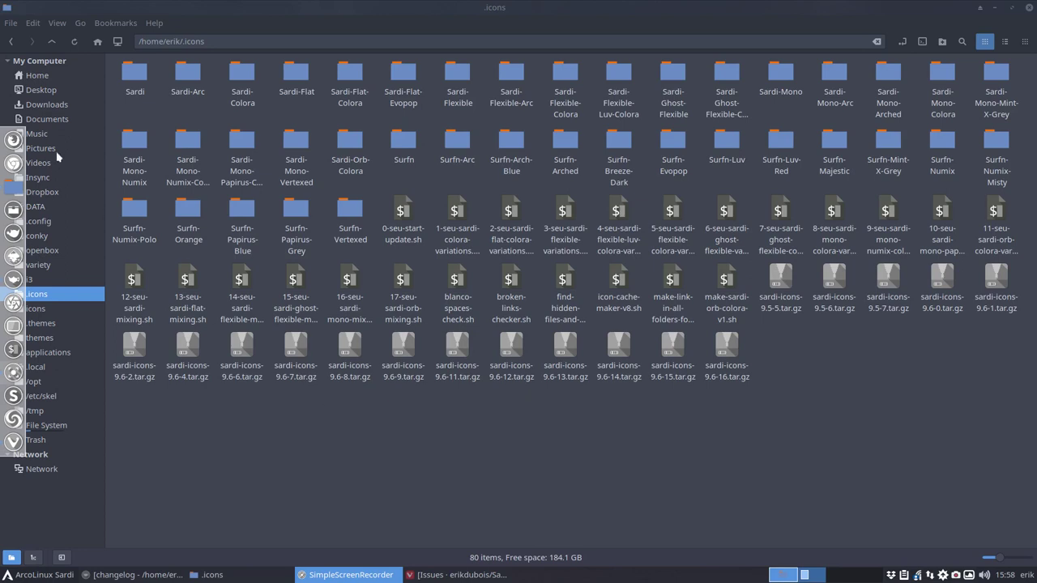
# Open Icon_of_Falkon_3.0.svg from the Downloads folder in Inkscape and maximize the window
pyautogui.click(45, 106)
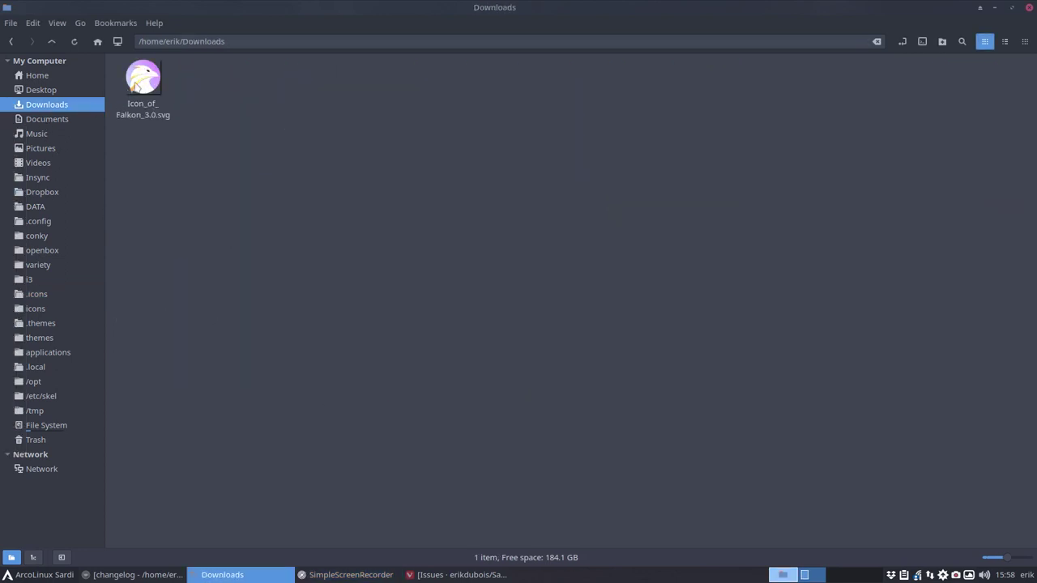
pyautogui.click(138, 84)
pyautogui.rightClick(141, 84)
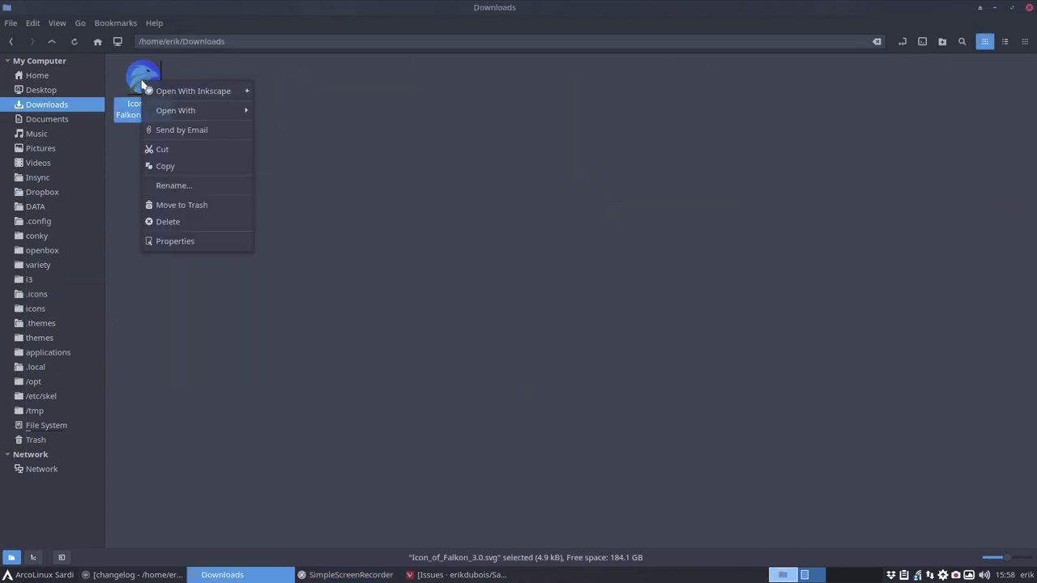
pyautogui.click(191, 91)
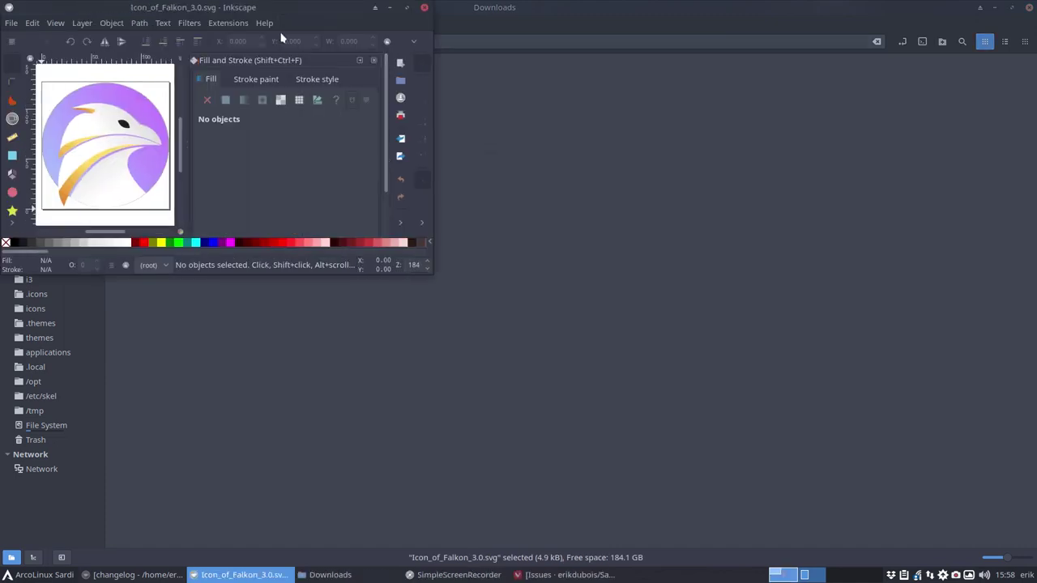
pyautogui.doubleClick(271, 11)
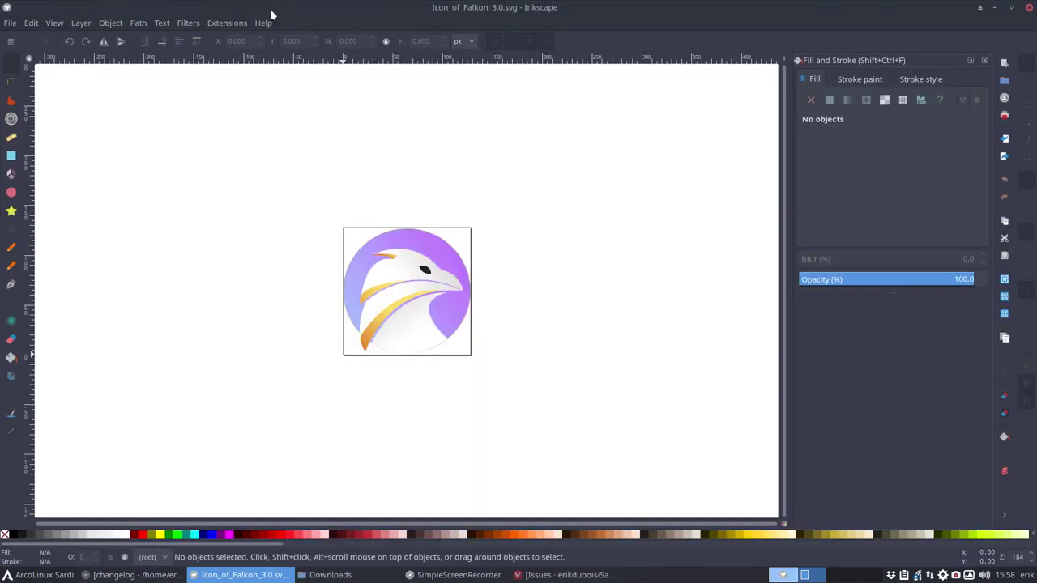
# Move the whole Falkon icon group away from the page and undo the moves
pyautogui.click(445, 271)
pyautogui.moveTo(448, 262); pyautogui.dragTo(350, 195)
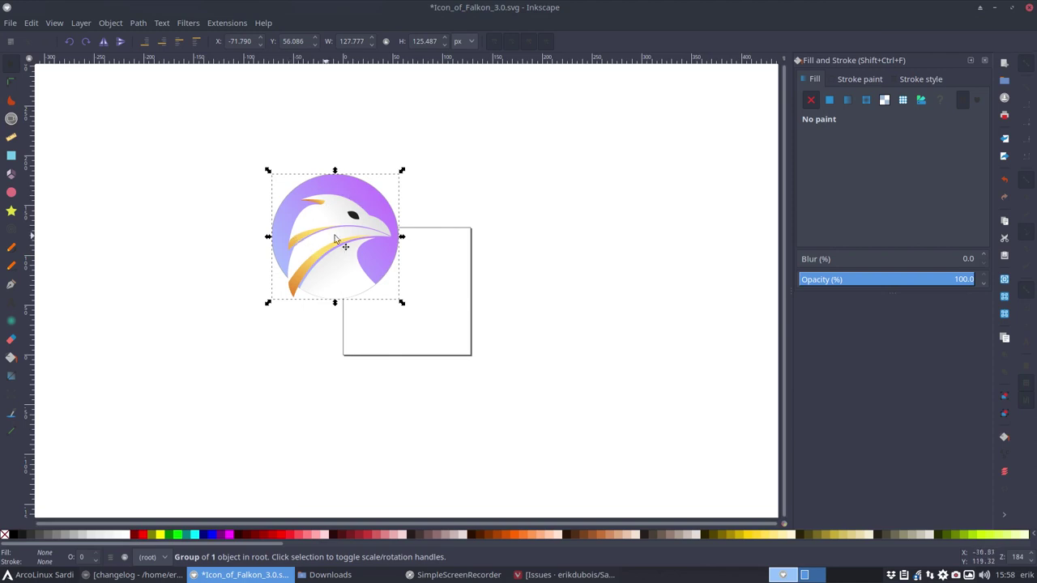
pyautogui.moveTo(339, 237); pyautogui.dragTo(449, 292)
pyautogui.hotkey('ctrl', 'z')
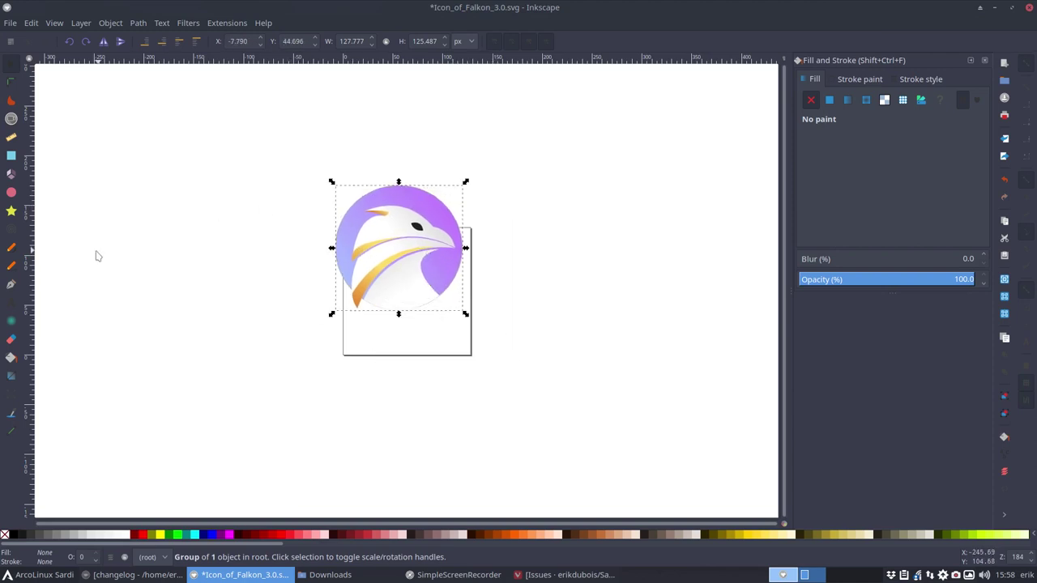
pyautogui.hotkey('ctrl', 'shift', 'z')
pyautogui.hotkey('ctrl', 'z')
pyautogui.hotkey('ctrl', 'z')
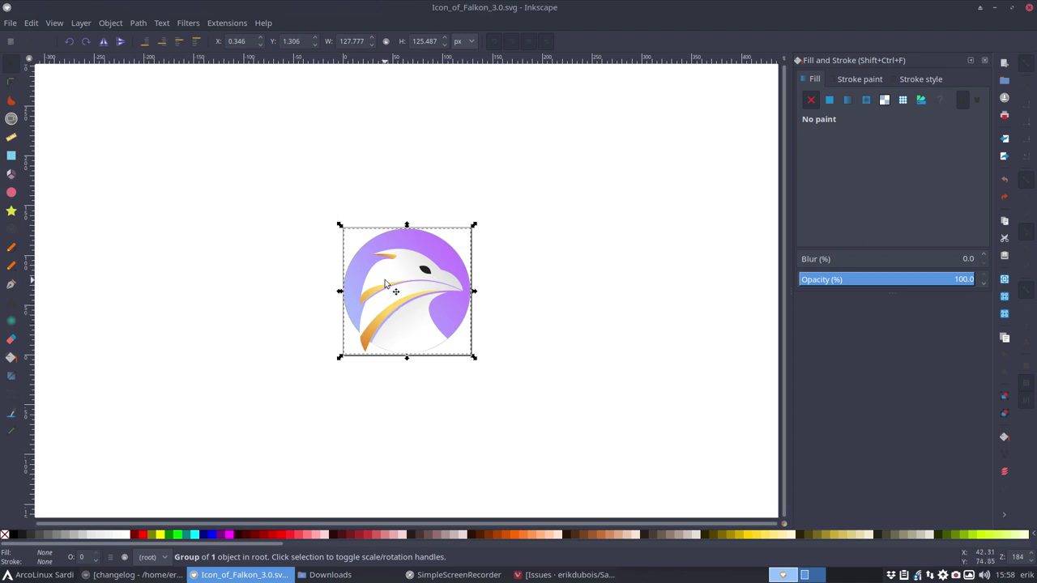
# Ungroup the outermost group of the Falkon icon and clear the selection
pyautogui.click(391, 244)
pyautogui.rightClick(392, 244)
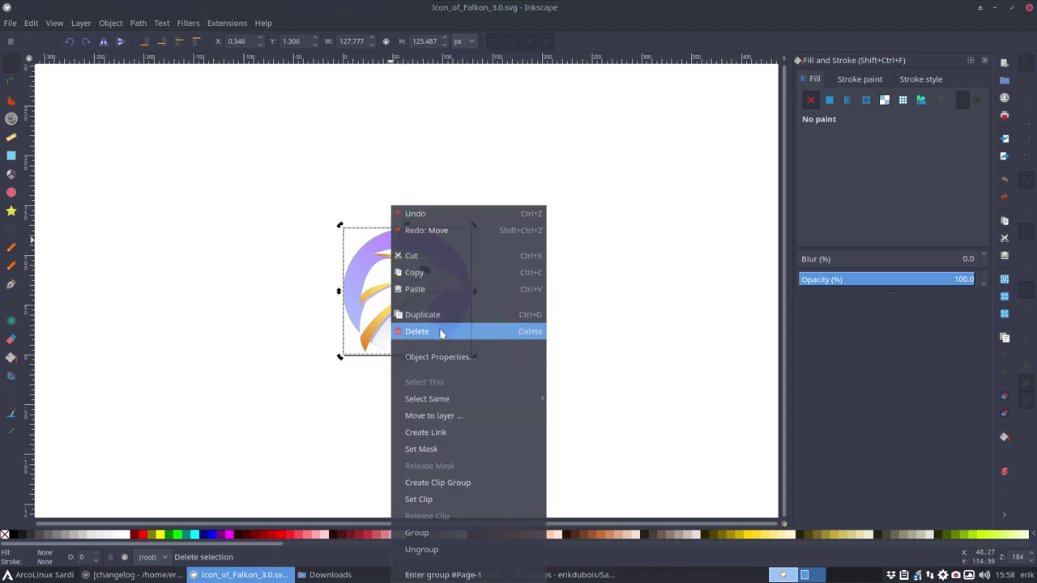
pyautogui.click(435, 551)
pyautogui.click(405, 424)
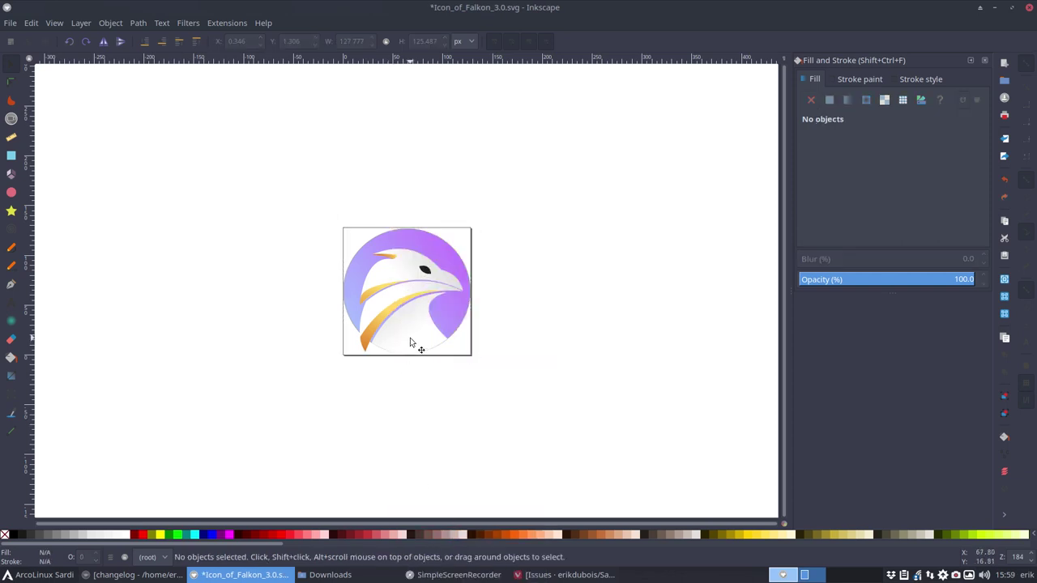
# Move the Falkon icon to about X 16.6, Y 12.2 px and ungroup its two remaining nested groups into separate paths
pyautogui.moveTo(412, 343)
pyautogui.mouseDown()
pyautogui.moveTo(300, 262)
pyautogui.moveTo(405, 324)
pyautogui.mouseUp()
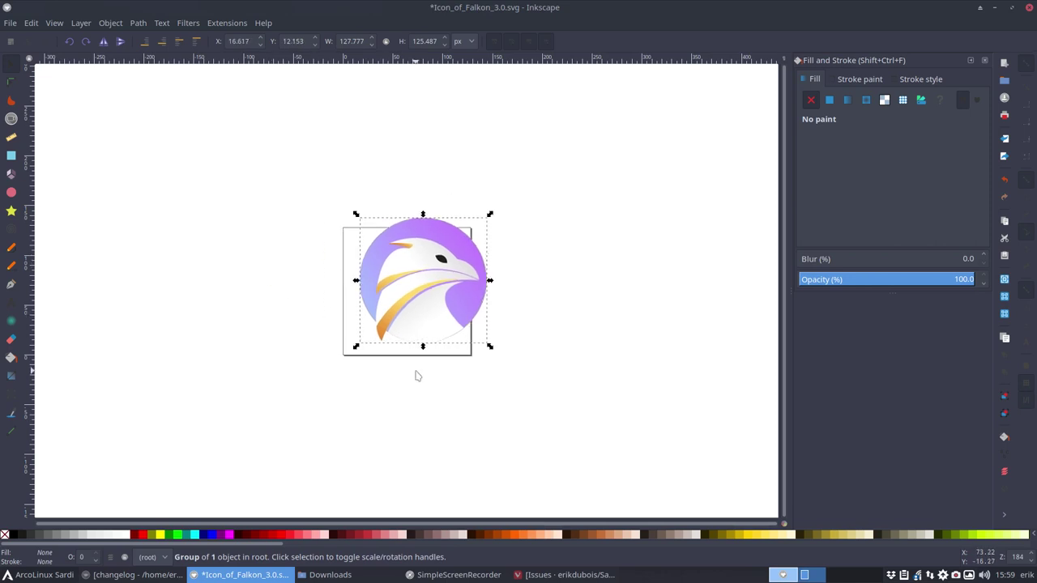
pyautogui.rightClick(420, 310)
pyautogui.click(461, 344)
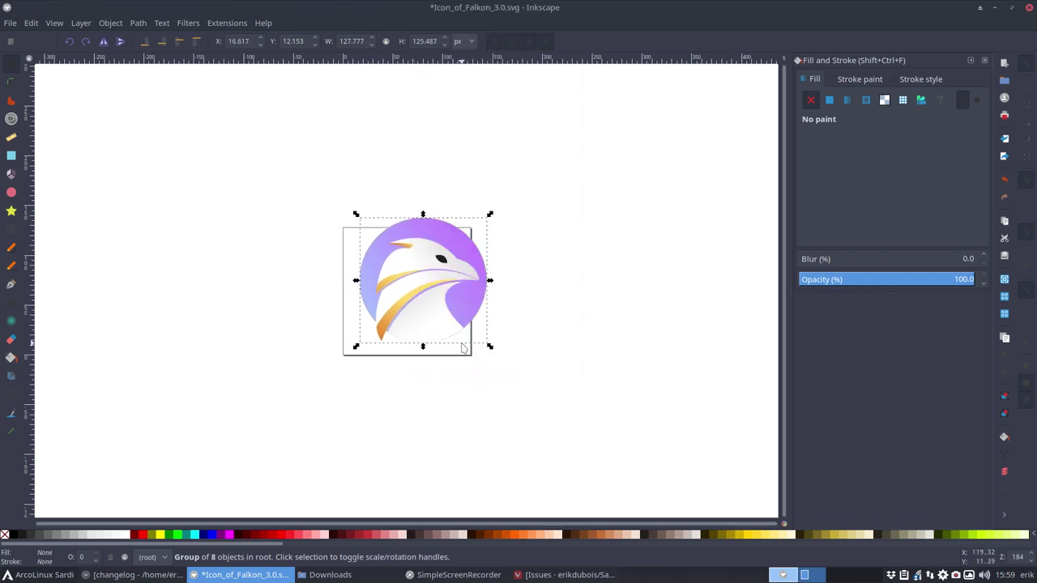
pyautogui.rightClick(412, 301)
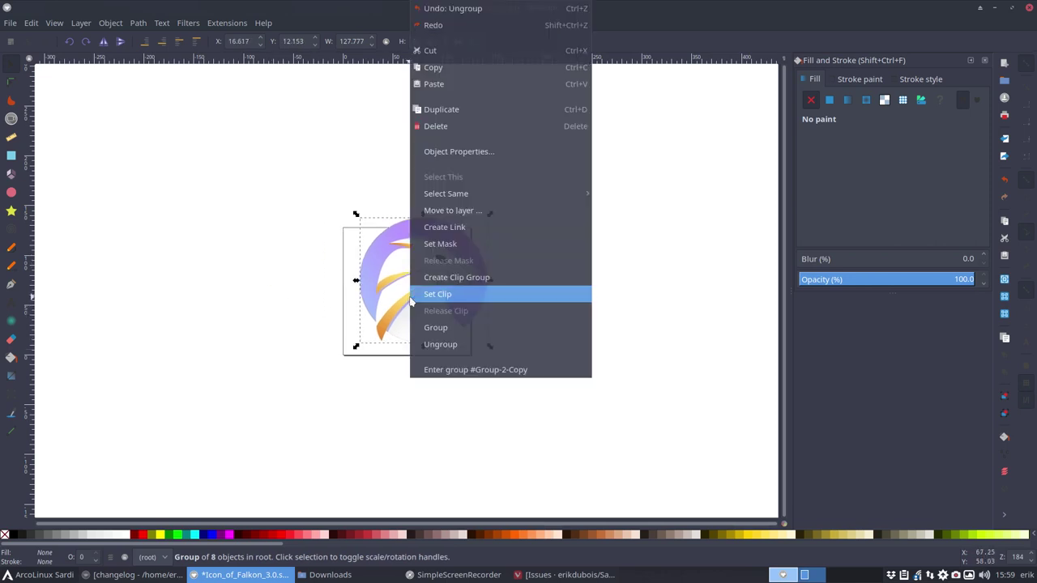
pyautogui.click(444, 345)
pyautogui.click(580, 291)
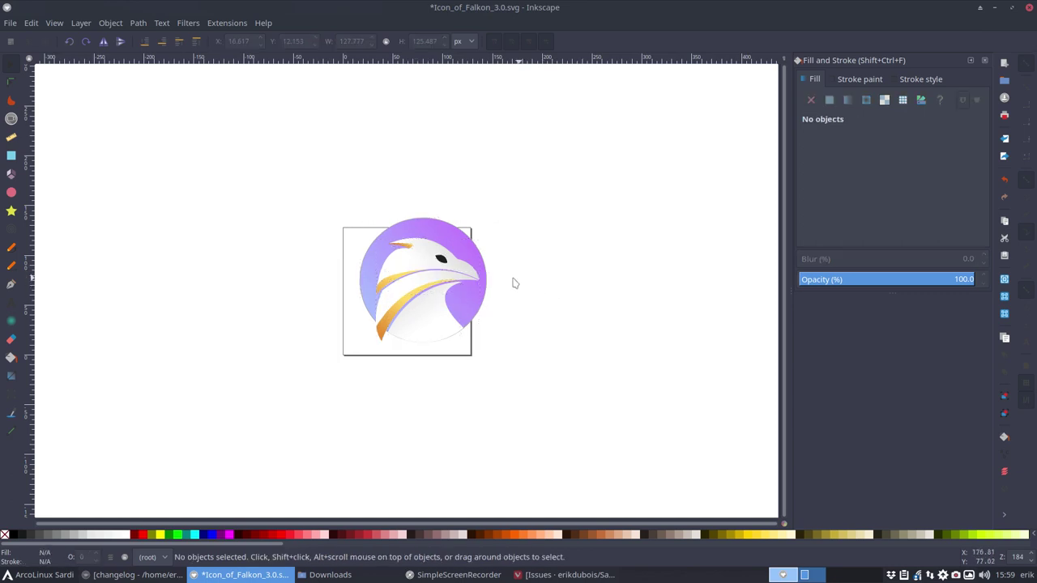
# Move the falcon's white upper head shape above the icon twice, undoing the move each time
pyautogui.click(411, 267)
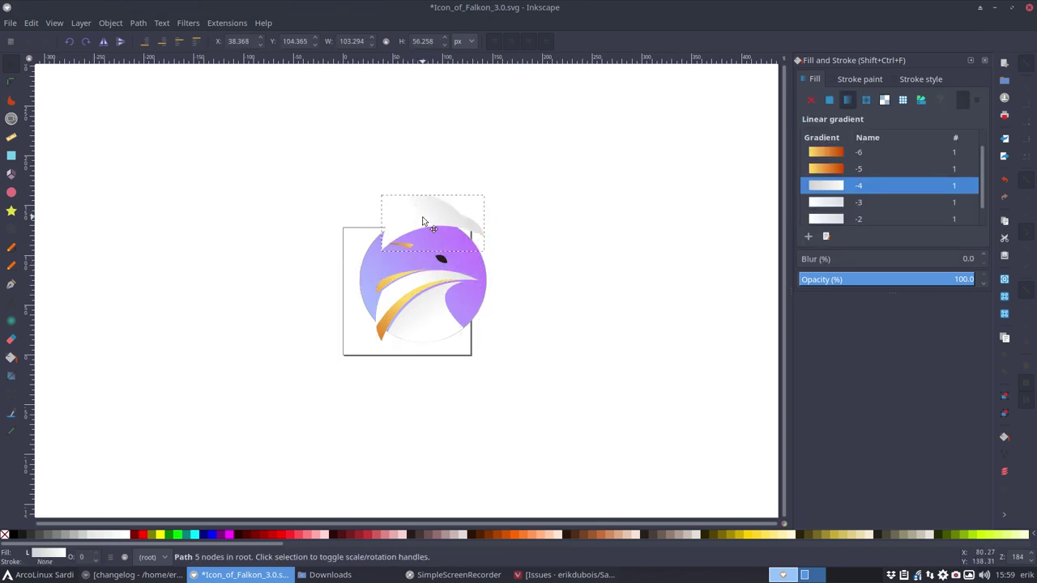
pyautogui.moveTo(410, 267); pyautogui.dragTo(417, 218)
pyautogui.hotkey('ctrl', 'z')
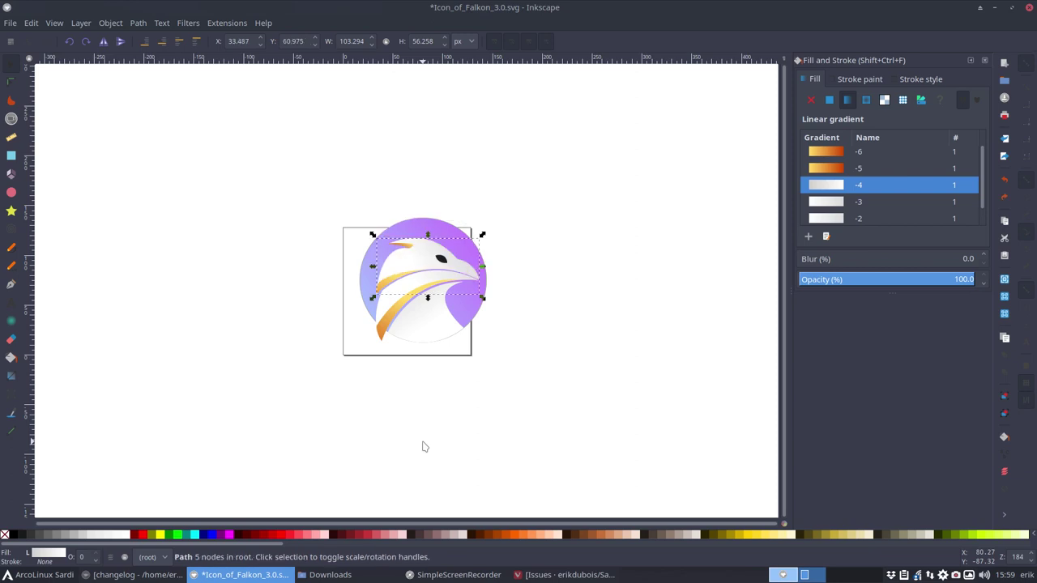
pyautogui.click(441, 261)
pyautogui.click(435, 276)
pyautogui.moveTo(421, 277); pyautogui.dragTo(402, 203)
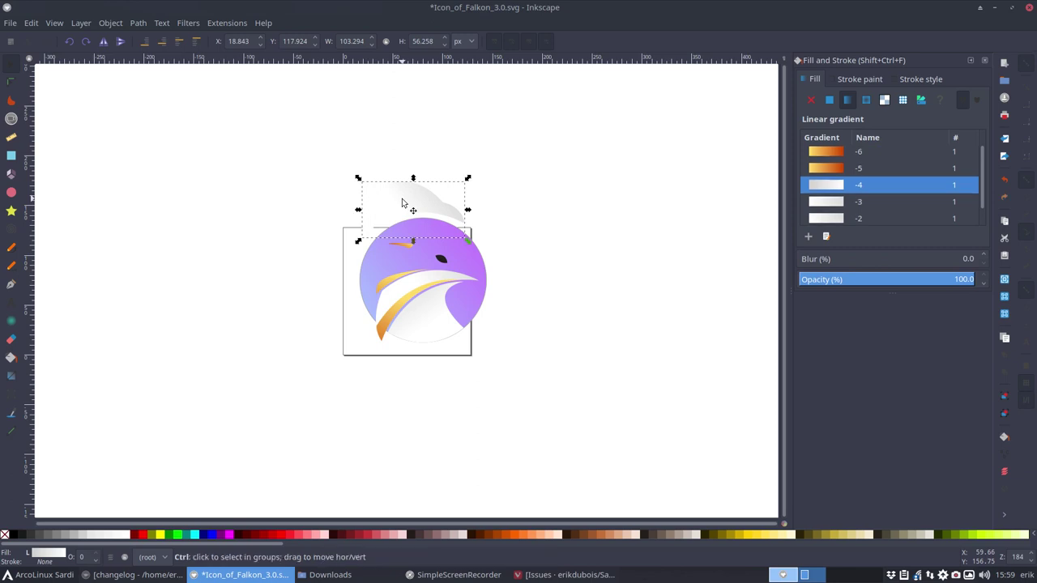
pyautogui.hotkey('ctrl', 'z')
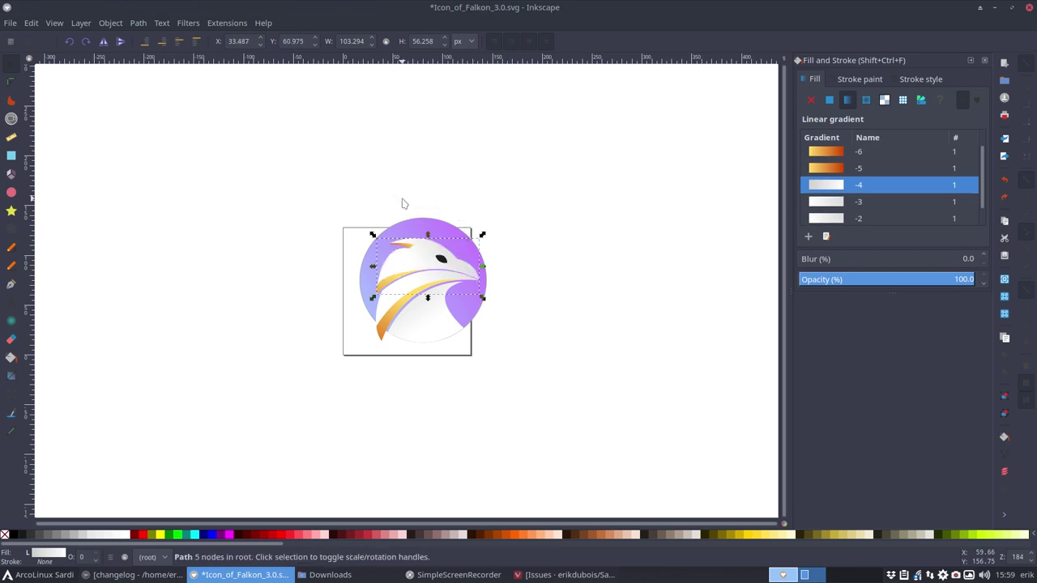
# Inspect the falcon's eye and white upper head as separate paths and check the operations available for the head shape
pyautogui.click(441, 261)
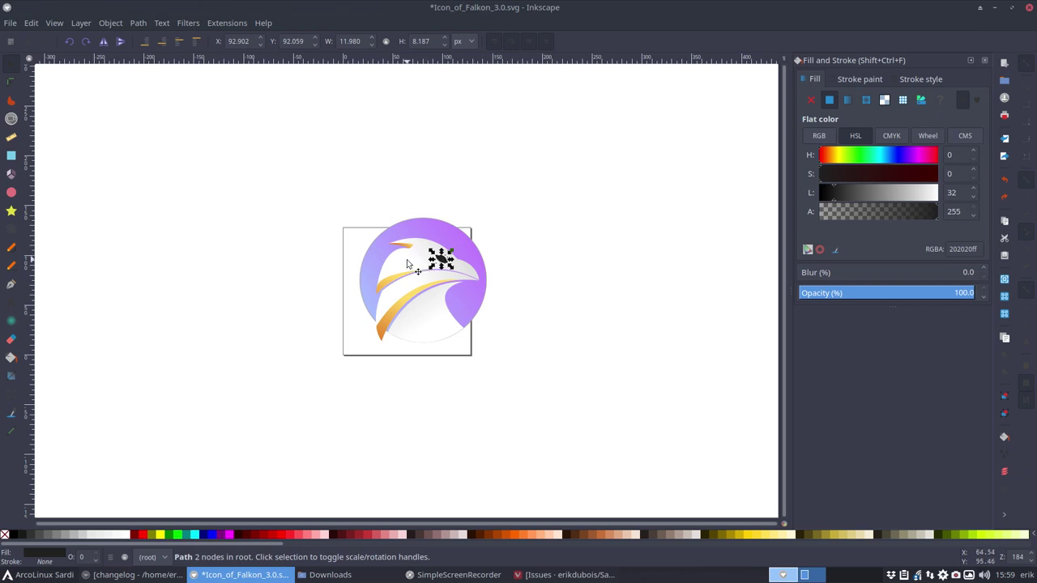
pyautogui.click(408, 264)
pyautogui.rightClick(408, 262)
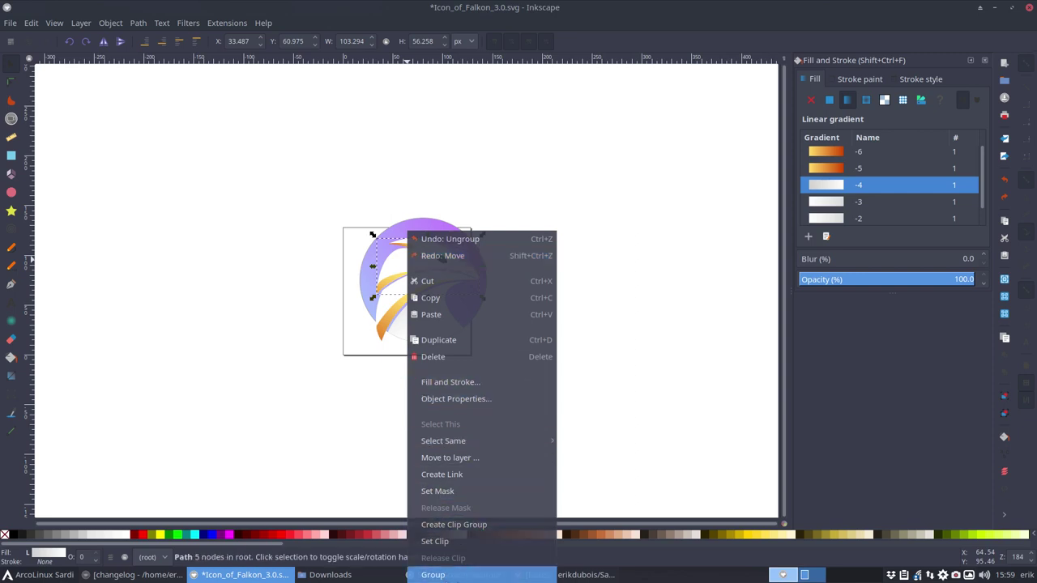
pyautogui.click(640, 298)
pyautogui.scroll(-2, 637, 302)
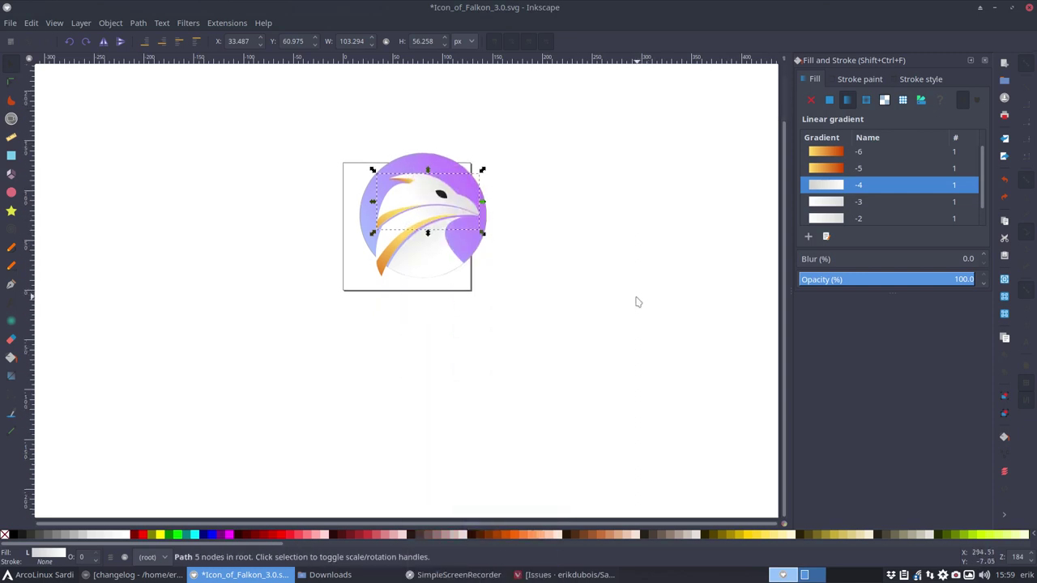
pyautogui.scroll(-1, 632, 300)
pyautogui.rightClick(415, 168)
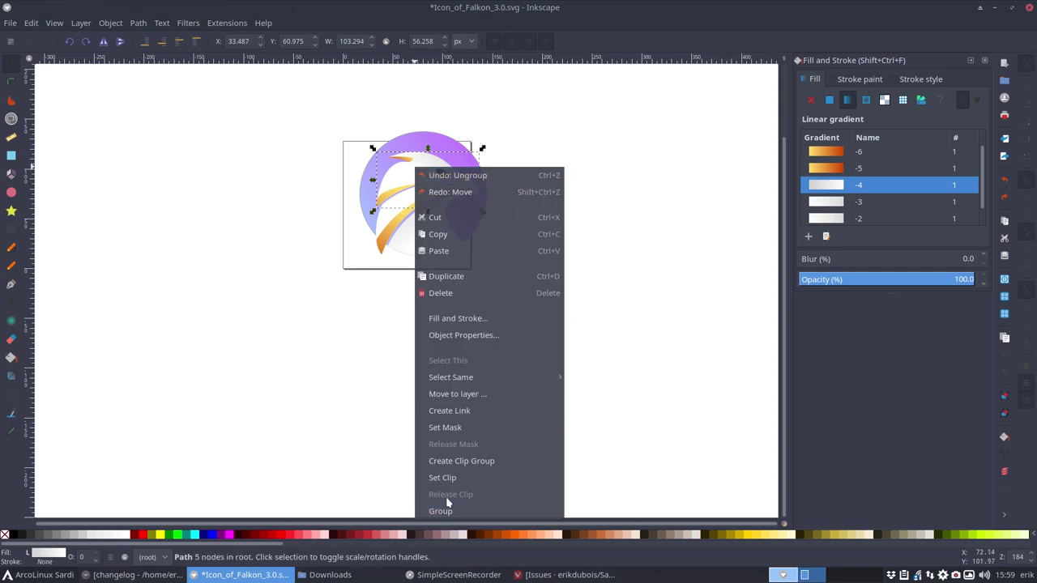
pyautogui.click(618, 364)
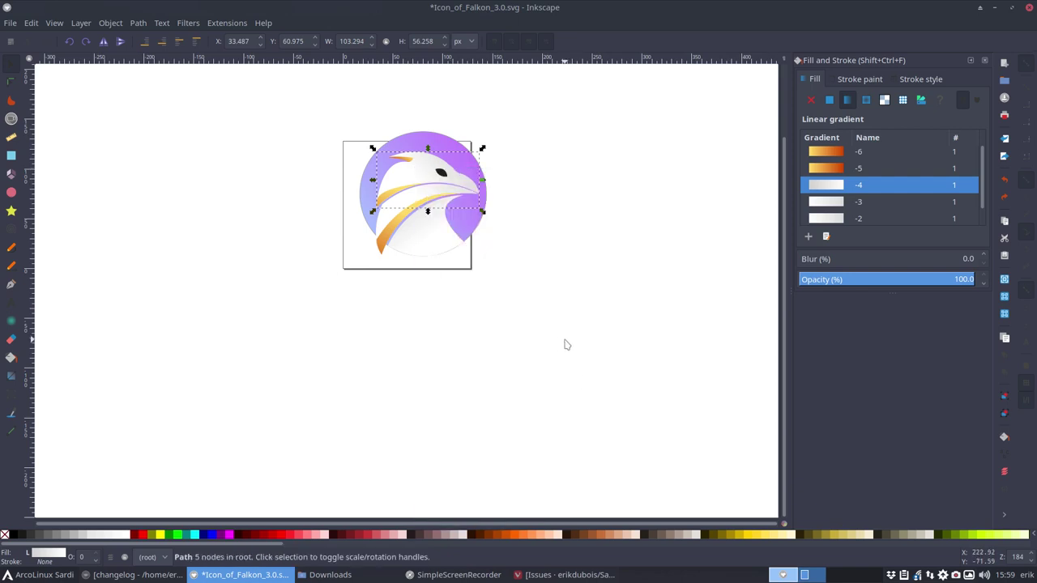
pyautogui.click(512, 200)
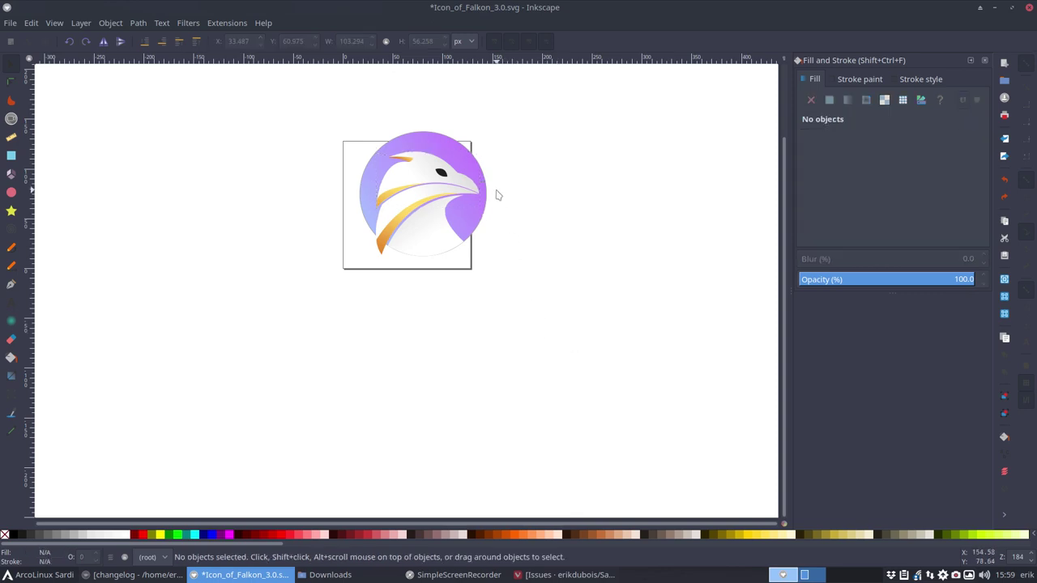
pyautogui.click(441, 173)
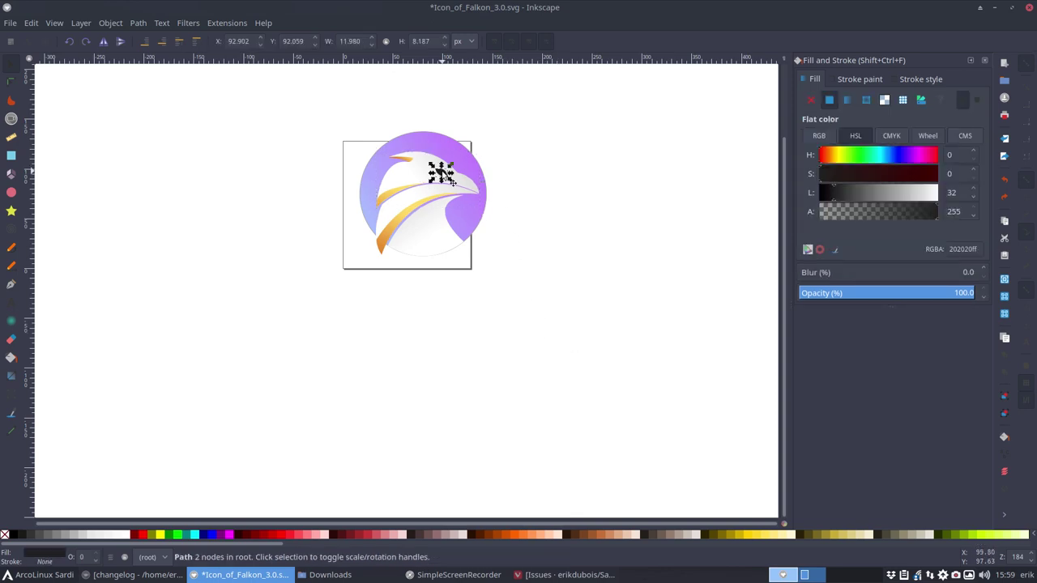
pyautogui.click(415, 170)
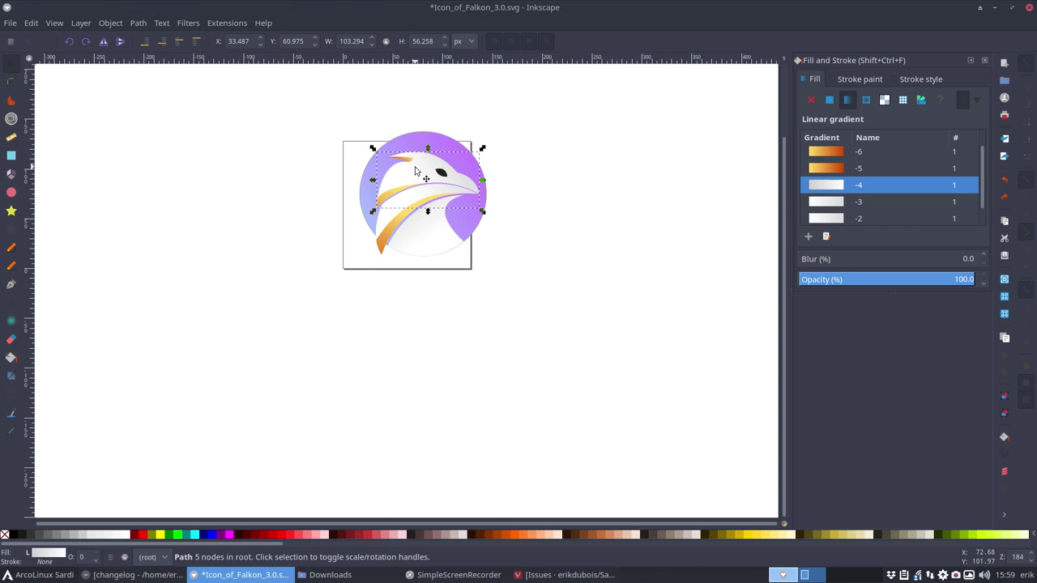
pyautogui.rightClick(416, 171)
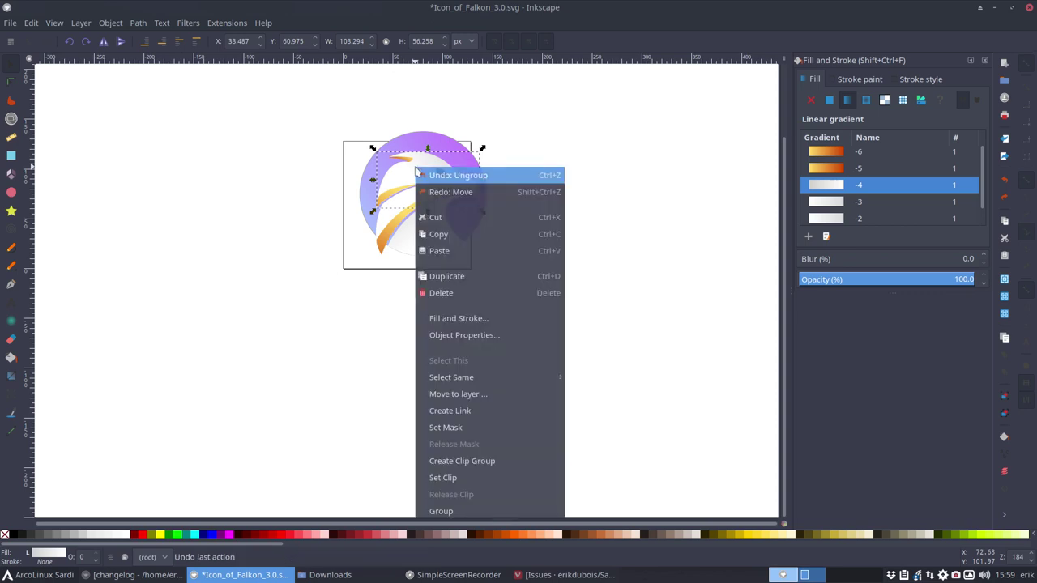
pyautogui.click(624, 190)
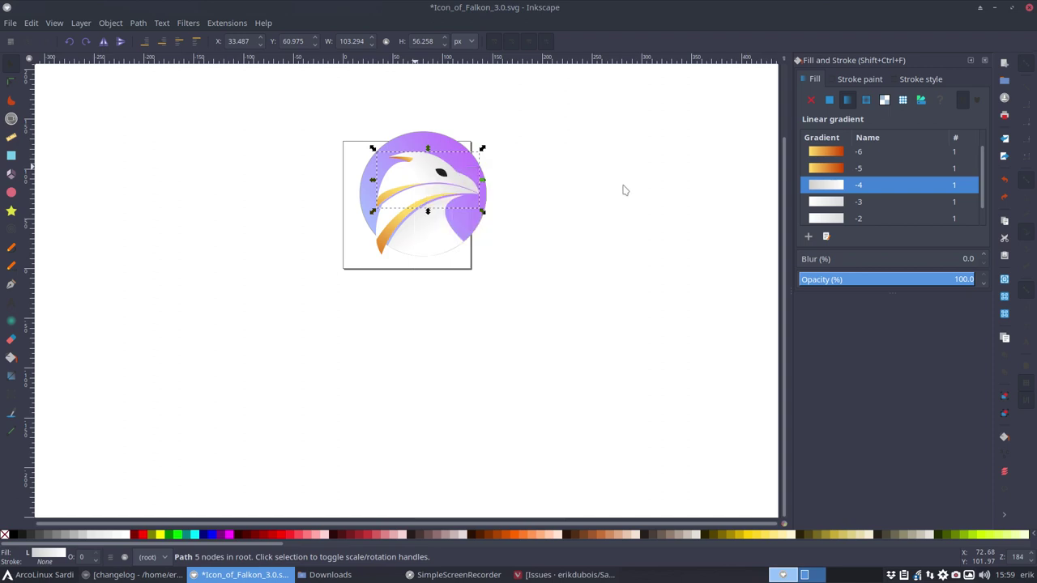
# Subtract the black eye path from the falcon's white upper head shape with the Difference operation
pyautogui.click(442, 175)
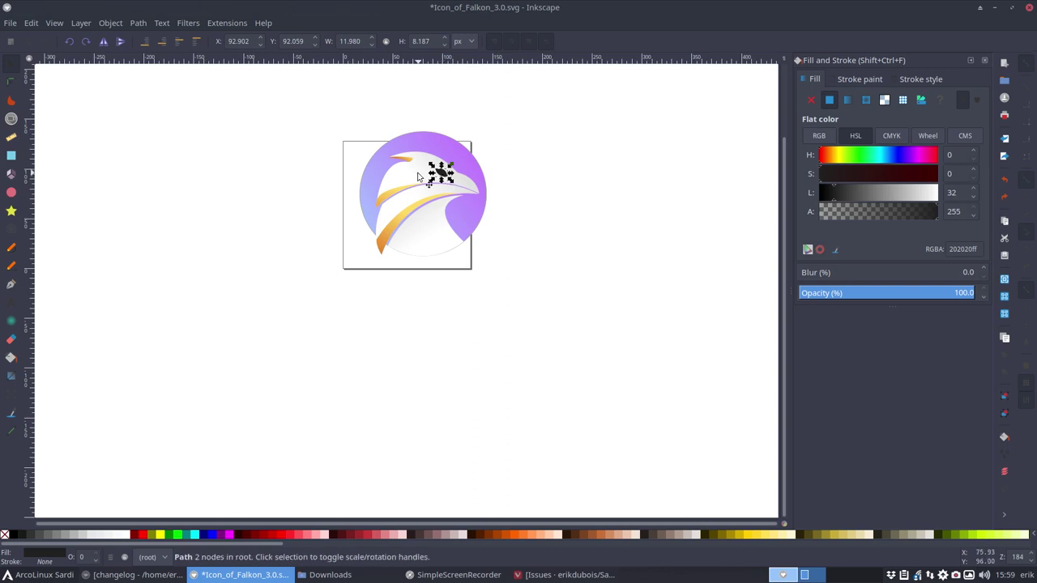
pyautogui.keyDown('shift'); pyautogui.click(419, 177); pyautogui.keyUp('shift')
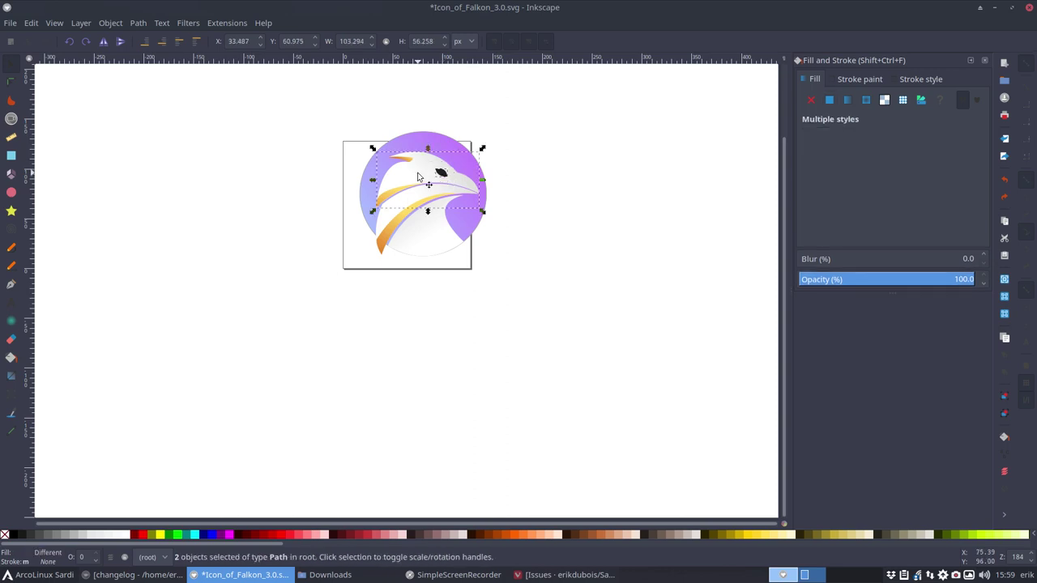
pyautogui.click(139, 24)
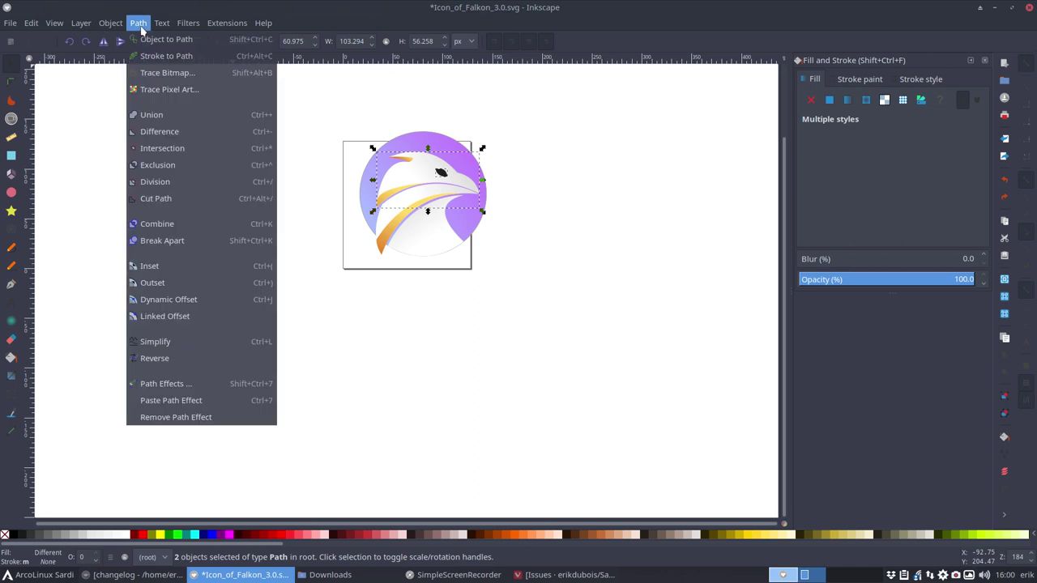
pyautogui.click(139, 24)
pyautogui.click(140, 24)
pyautogui.moveTo(108, 24)
pyautogui.moveTo(163, 26)
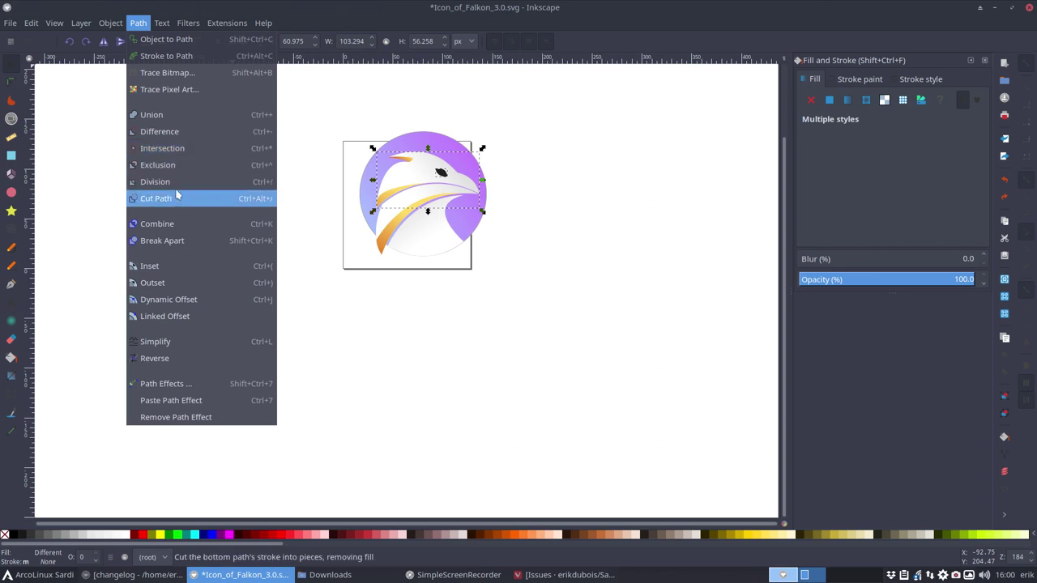
pyautogui.click(173, 135)
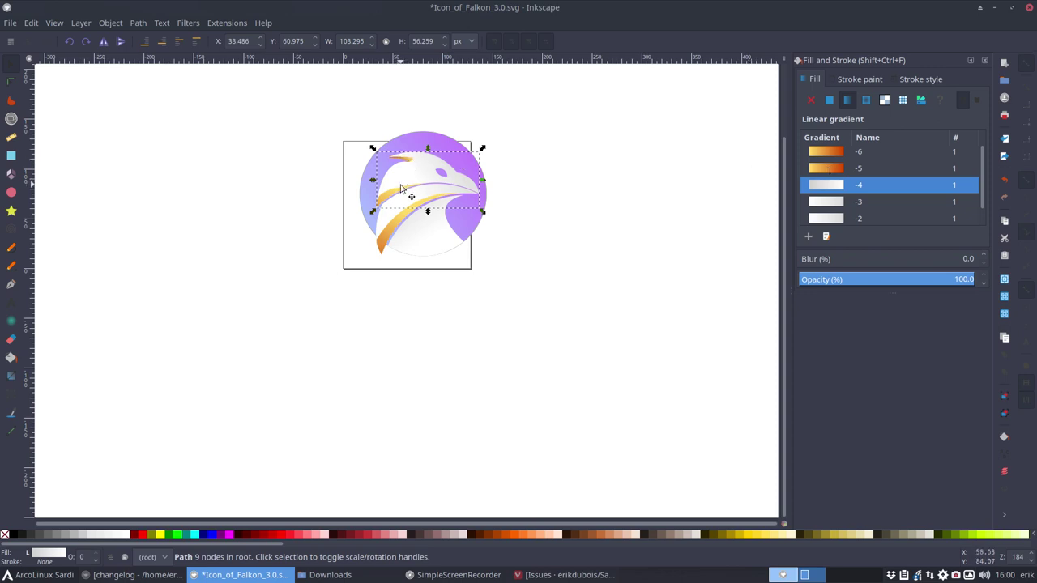
# Examine the existing application icons in the Internet category of the system's application menu
pyautogui.click(9, 575)
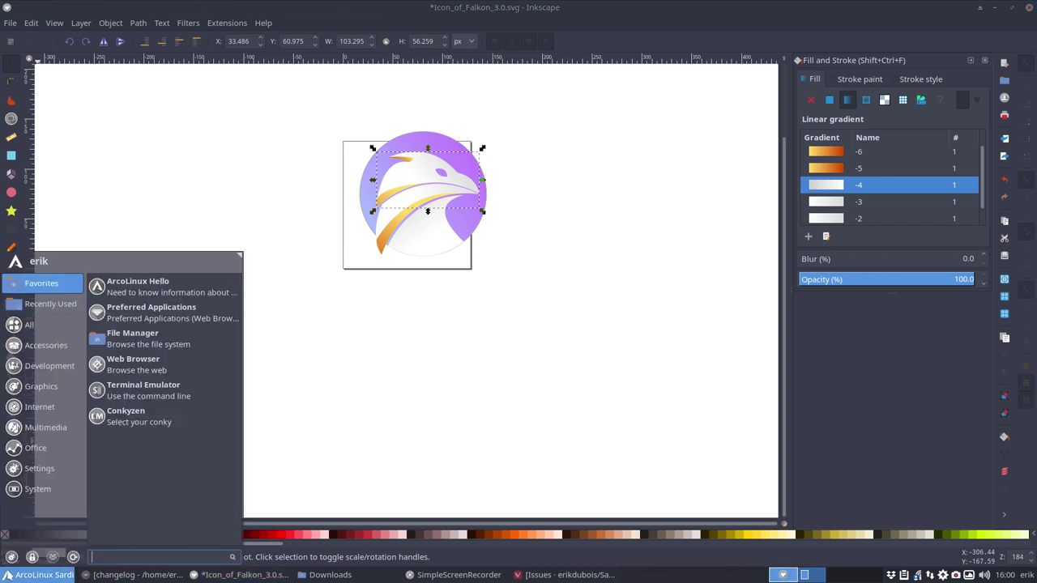
pyautogui.moveTo(30, 399)
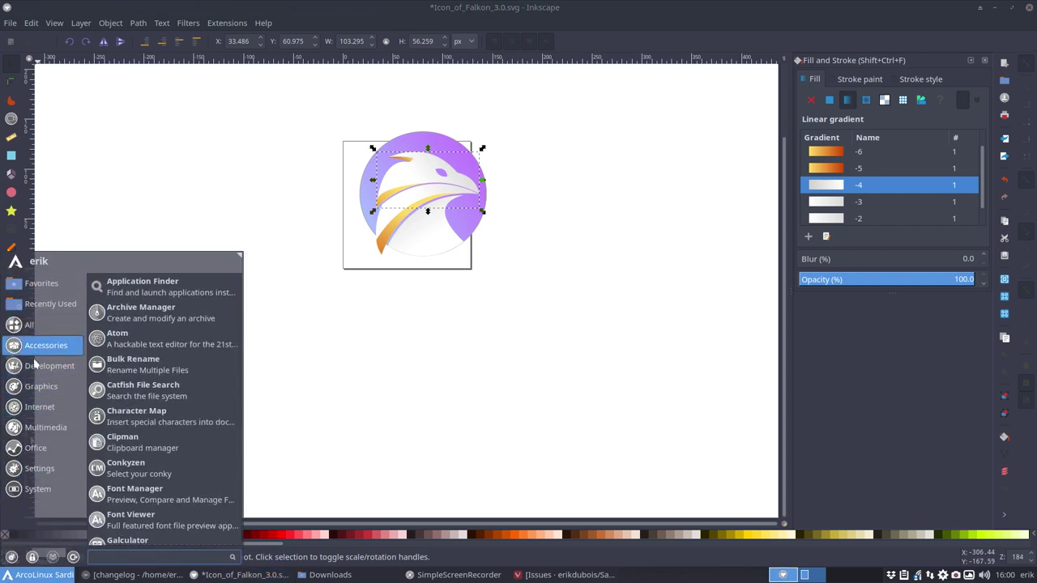
pyautogui.moveTo(32, 406)
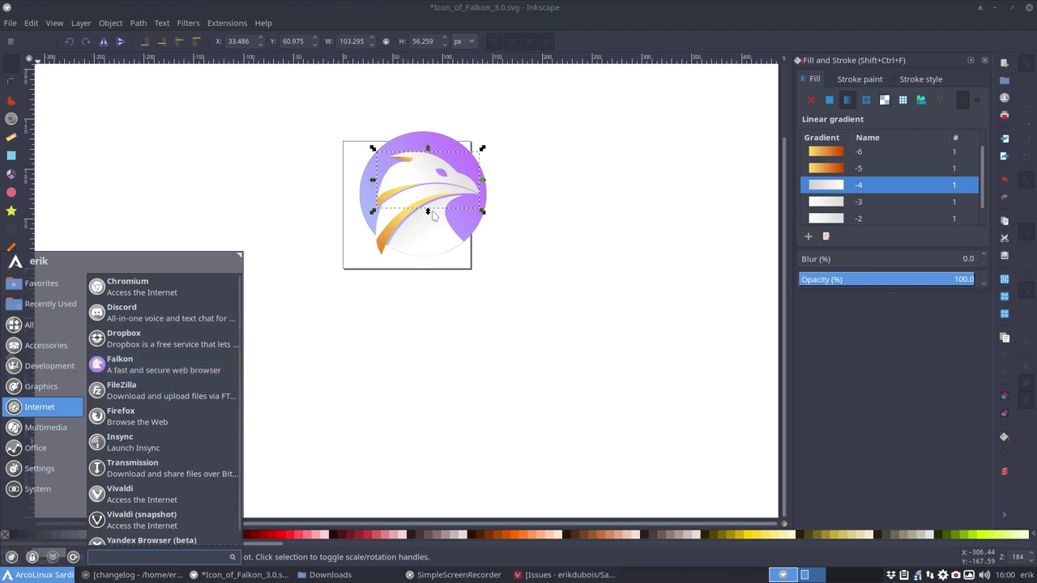
pyautogui.click(408, 391)
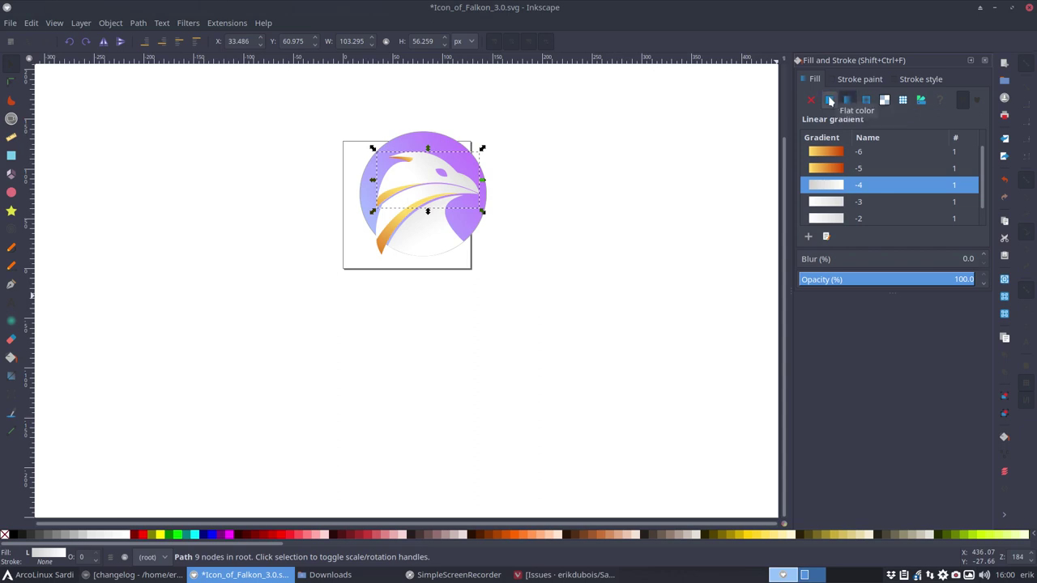
# Replace the upper head's gradient fill with flat white, RGBA ffffffff
pyautogui.click(829, 100)
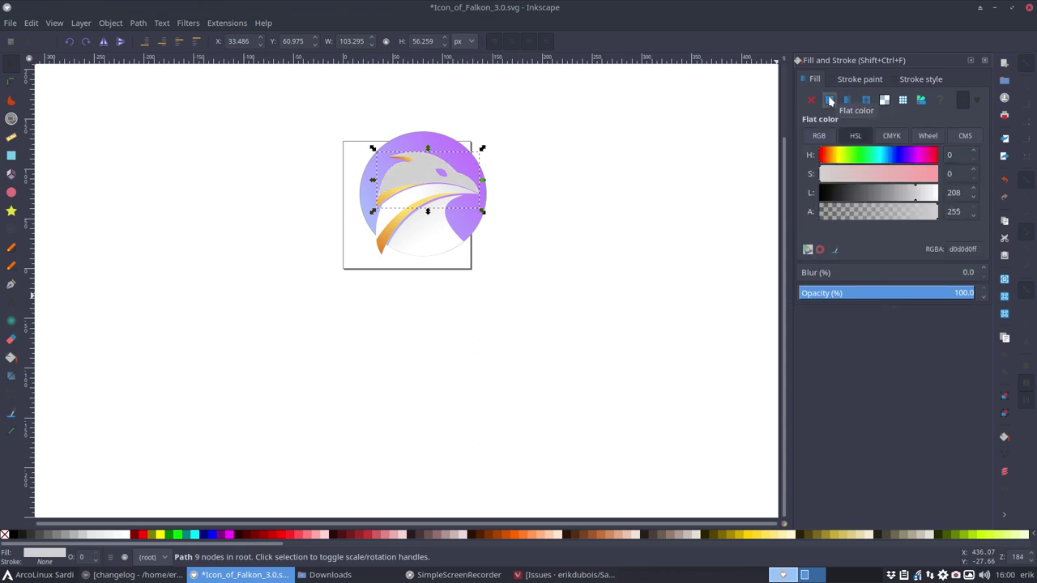
pyautogui.moveTo(916, 192); pyautogui.dragTo(962, 198)
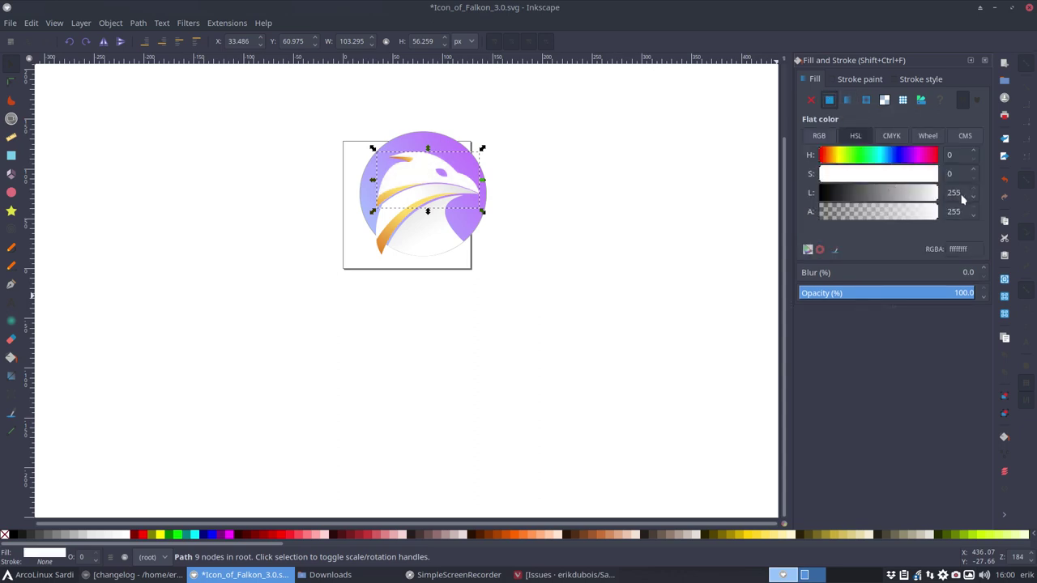
pyautogui.doubleClick(959, 250)
# Replace the gradient fill of the lower gold stripe on the neck with flat white, RGBA ffffffff
pyautogui.click(399, 224)
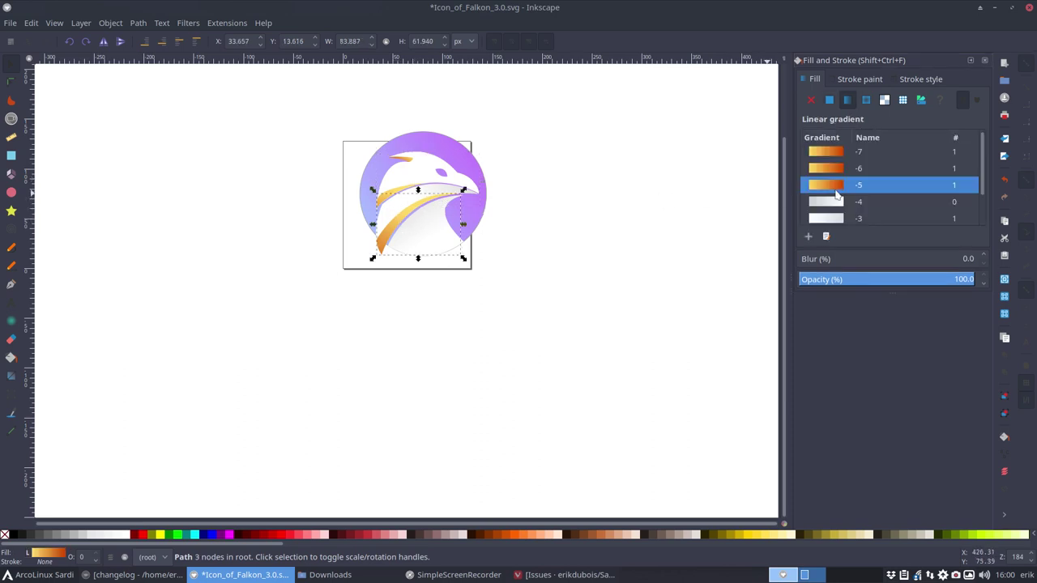
pyautogui.click(828, 100)
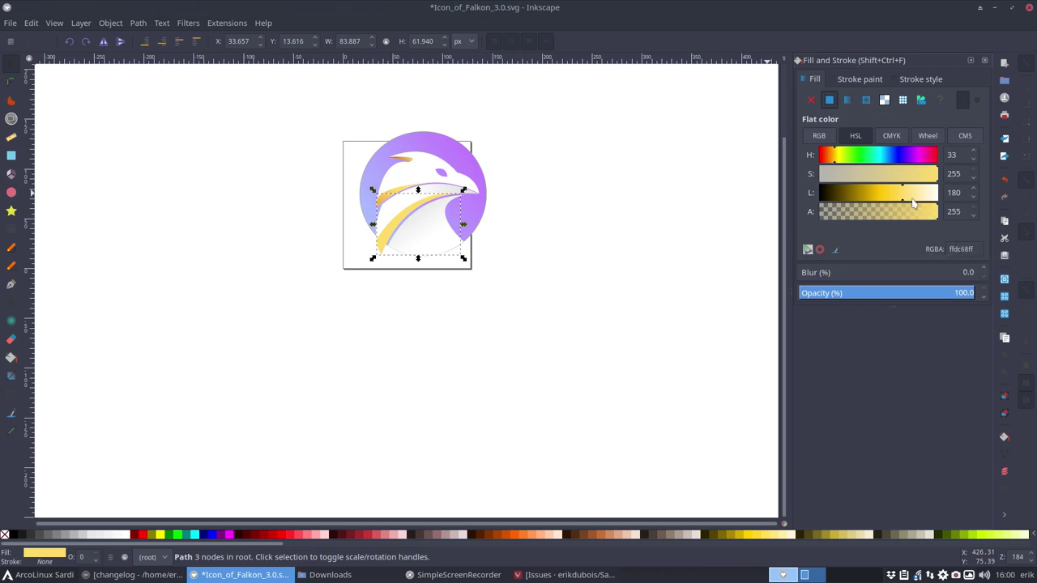
pyautogui.moveTo(905, 194); pyautogui.dragTo(964, 201)
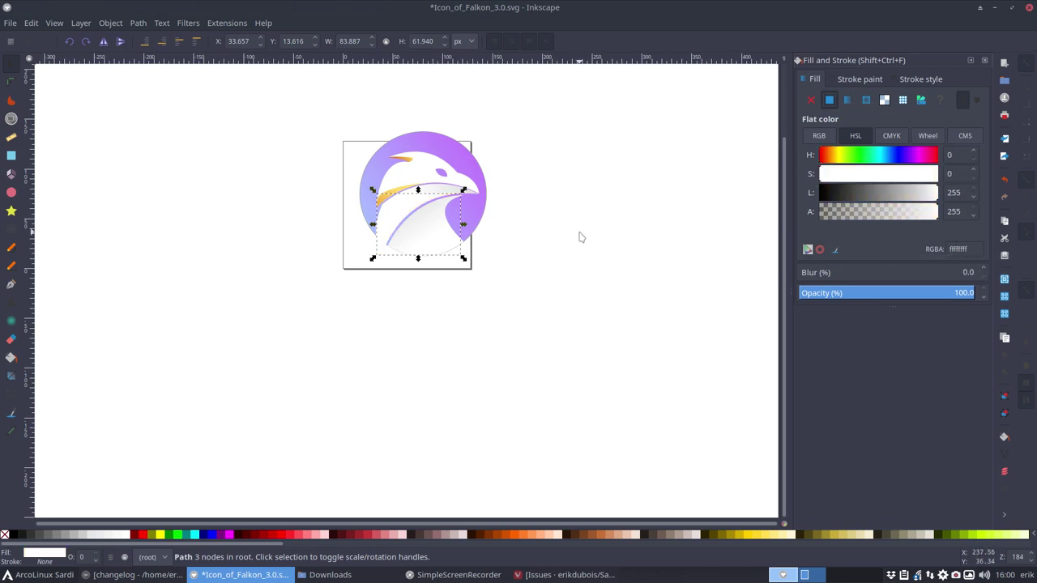
# Move the white upper head shape up off the icon and undo the move
pyautogui.click(425, 175)
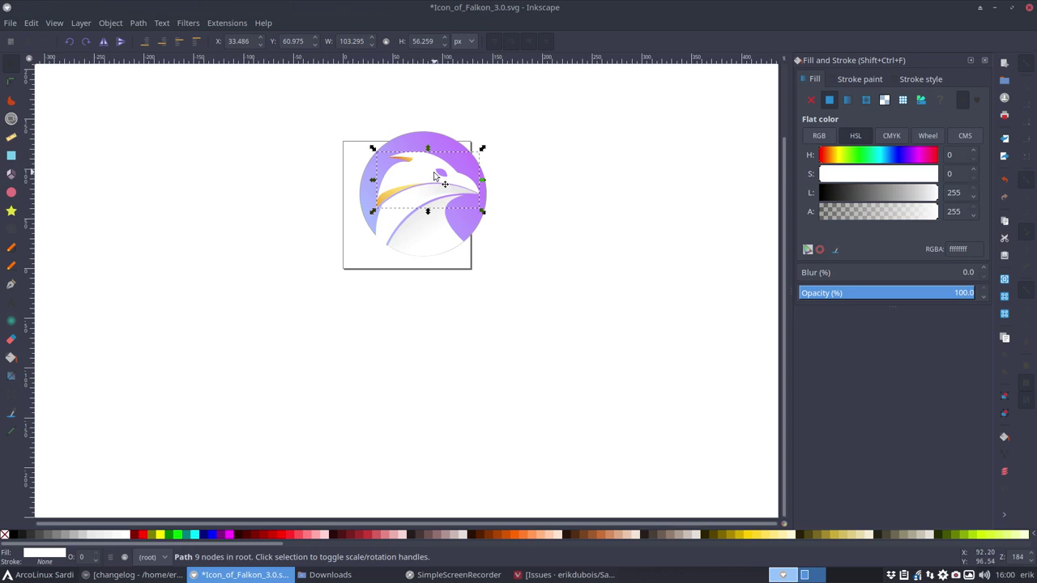
pyautogui.moveTo(437, 175); pyautogui.dragTo(395, 136)
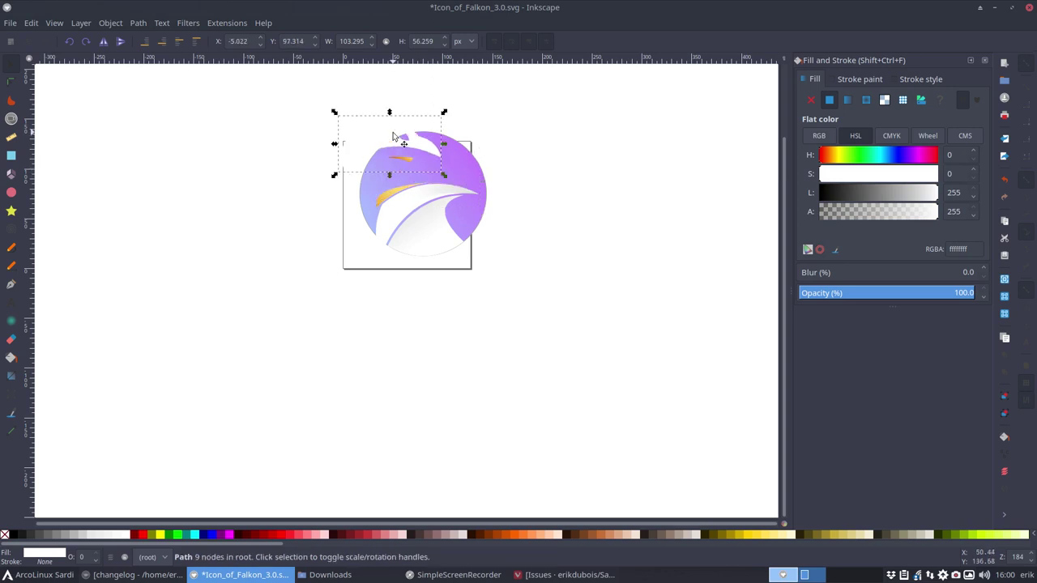
pyautogui.hotkey('ctrl', 'z')
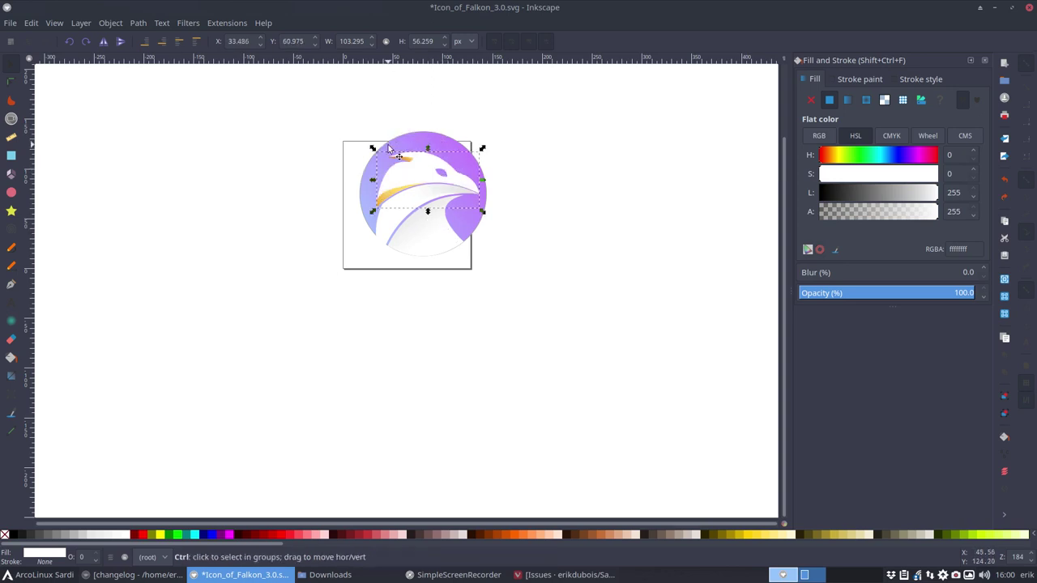
# Delete the small gold gradient shape at the tip of the falcon's head crest
pyautogui.scroll(7, 395, 149)
pyautogui.click(483, 250)
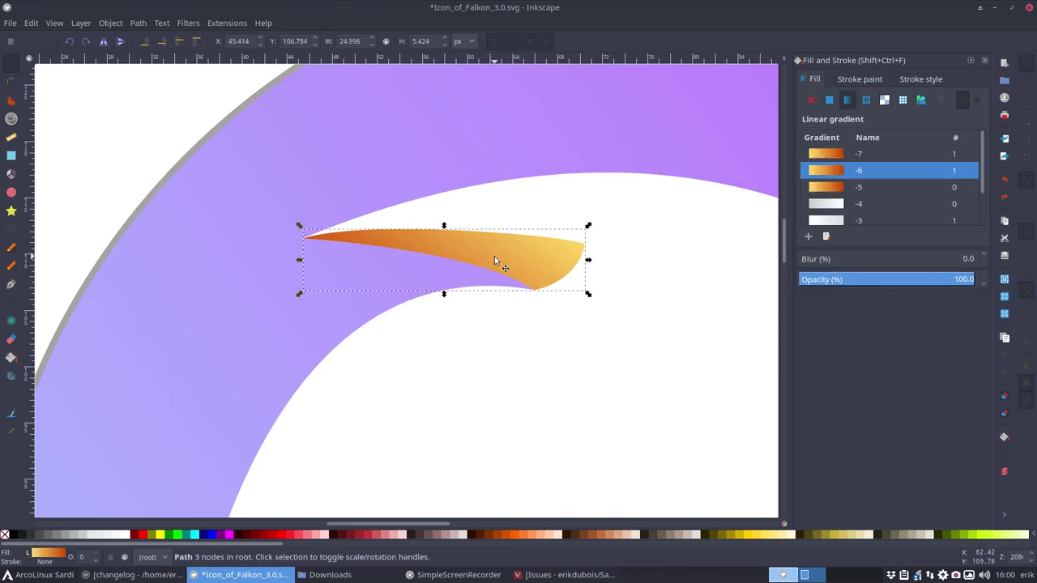
pyautogui.moveTo(494, 256); pyautogui.dragTo(271, 213)
pyautogui.press('Delete')
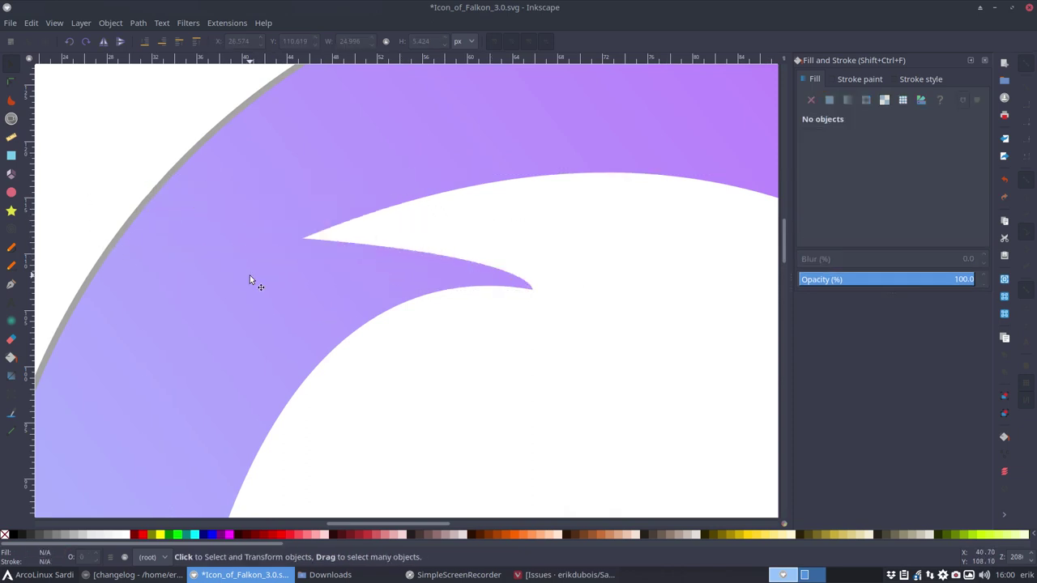
# Delete the remaining gold gradient stripe along the lower edge of the upper head shape
pyautogui.scroll(-4, 319, 288)
pyautogui.scroll(-1, 320, 288)
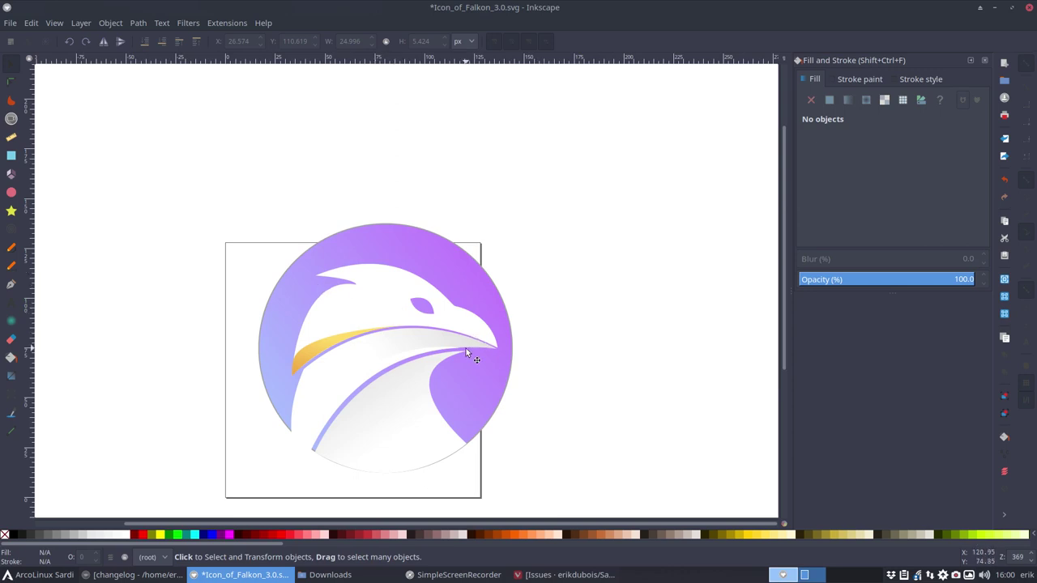
pyautogui.scroll(6, 329, 341)
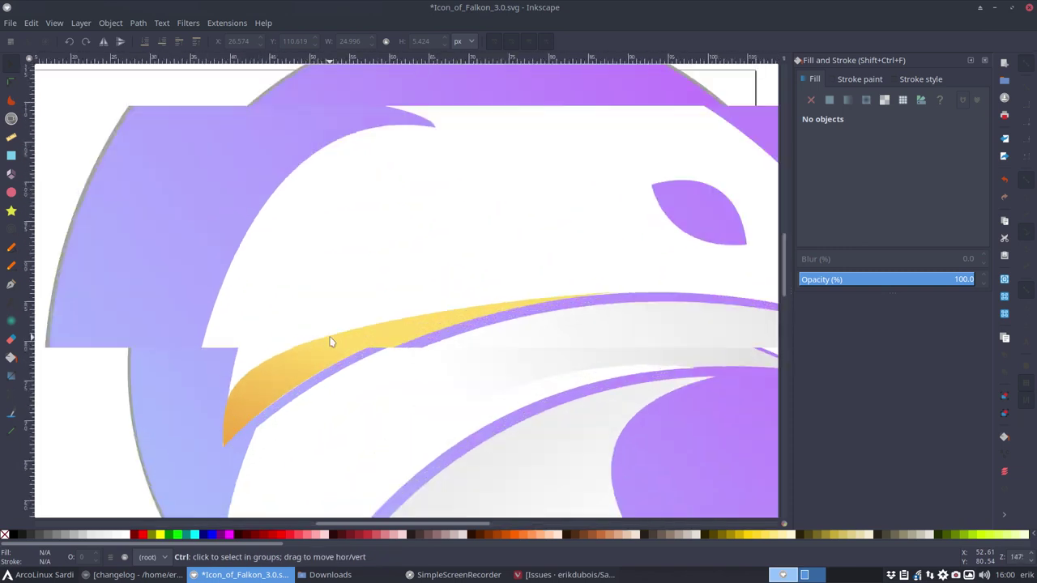
pyautogui.click(361, 370)
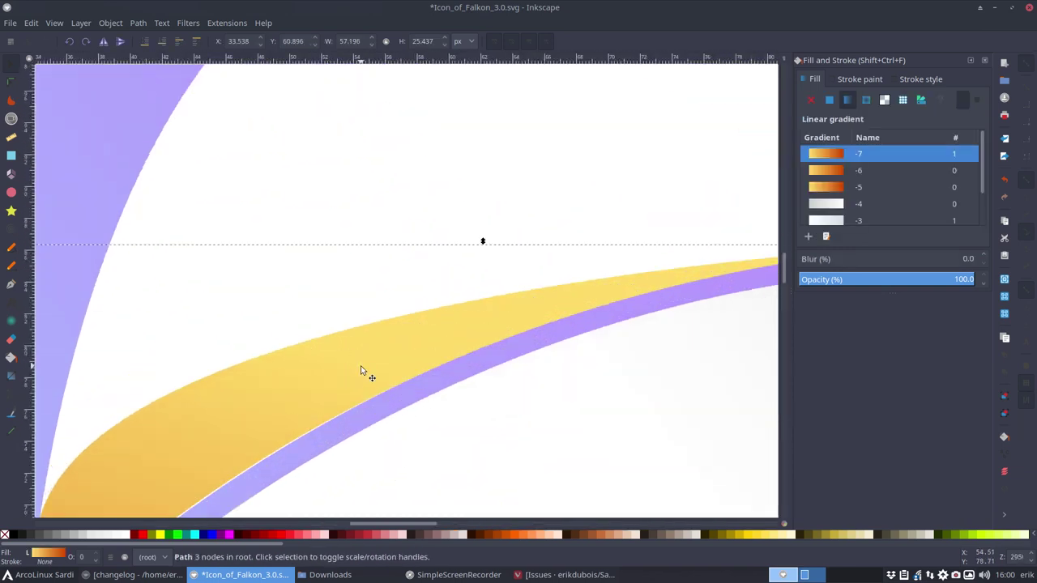
pyautogui.press('Delete')
# Fill the grey gradient band directly below the upper head with flat white, RGBA ffffffff
pyautogui.scroll(-4, 362, 371)
pyautogui.scroll(-3, 361, 370)
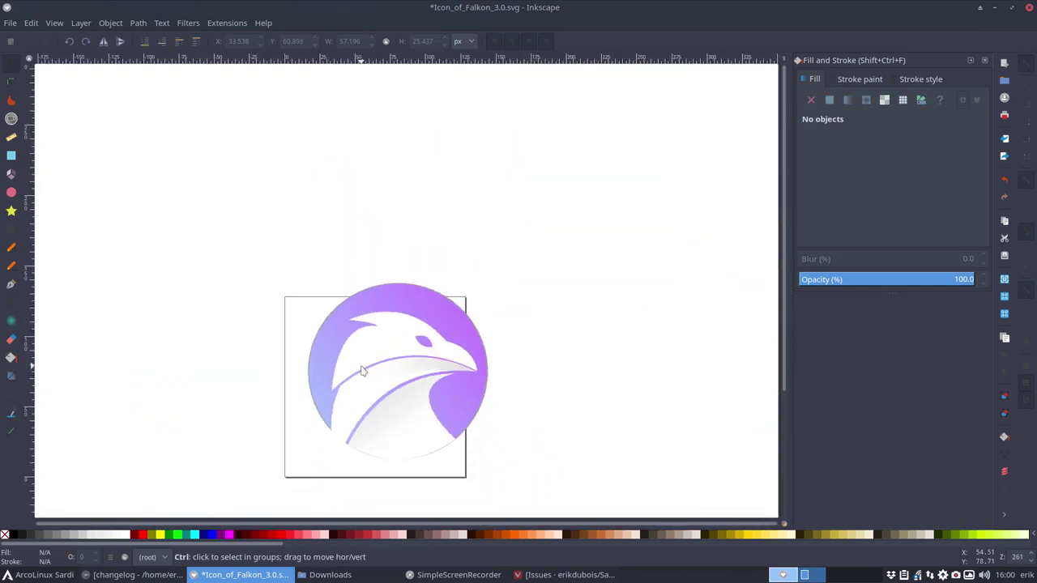
pyautogui.click(433, 372)
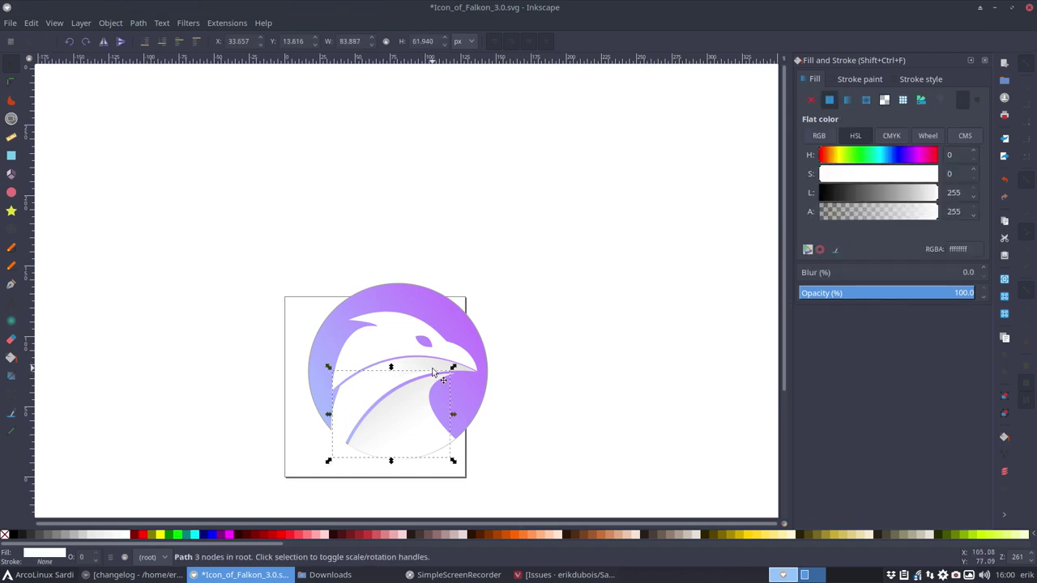
pyautogui.keyDown('ctrl'); pyautogui.click(434, 373); pyautogui.keyUp('ctrl')
pyautogui.scroll(4, 434, 371)
pyautogui.scroll(2, 433, 370)
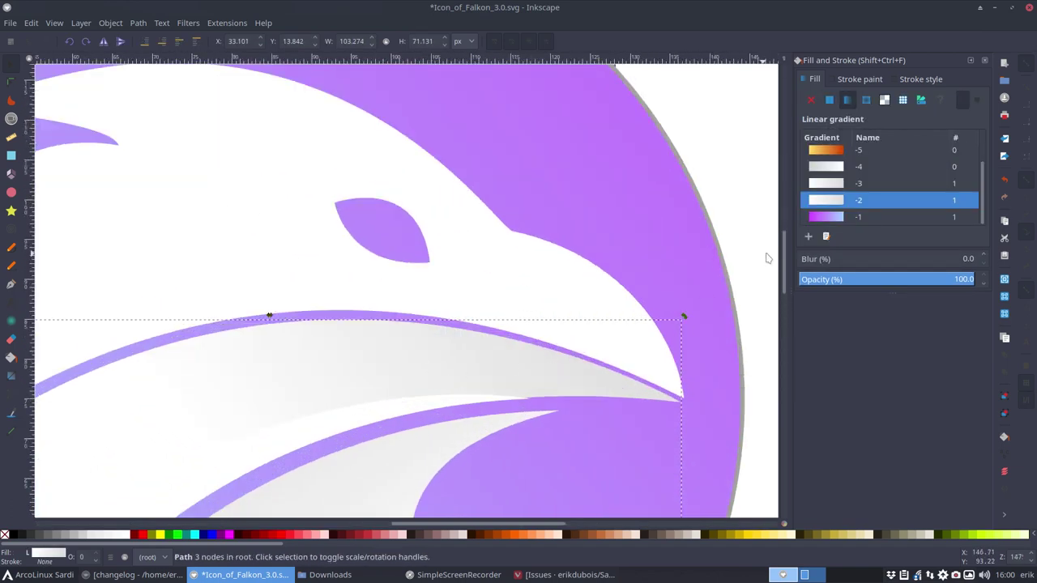
pyautogui.click(829, 99)
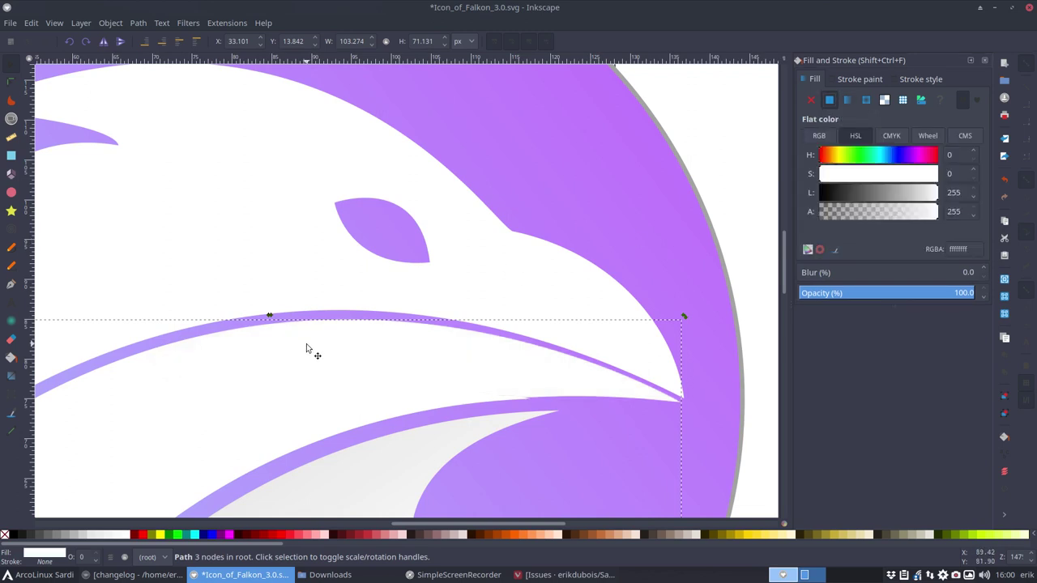
# Fill the lowest grey gradient throat shape with flat white and delete the purple gradient circle behind the falcon
pyautogui.scroll(-3, 308, 347)
pyautogui.click(306, 392)
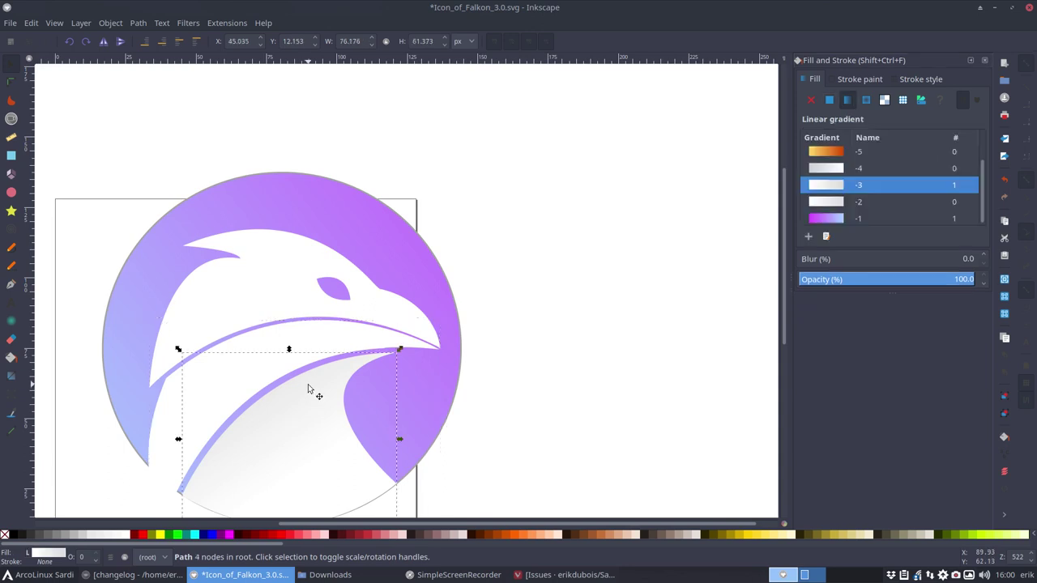
pyautogui.click(829, 100)
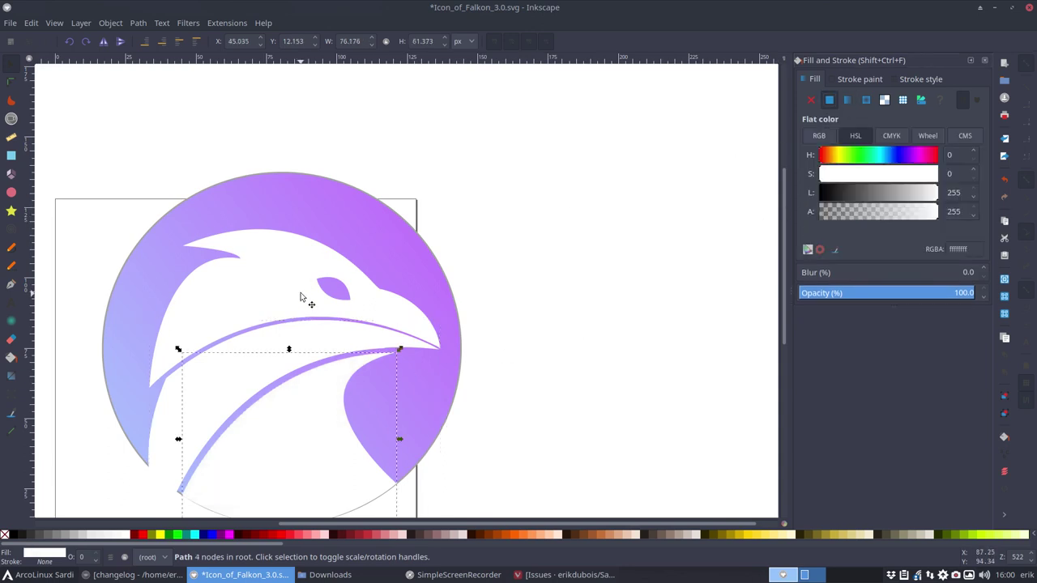
pyautogui.click(291, 209)
pyautogui.press('Delete')
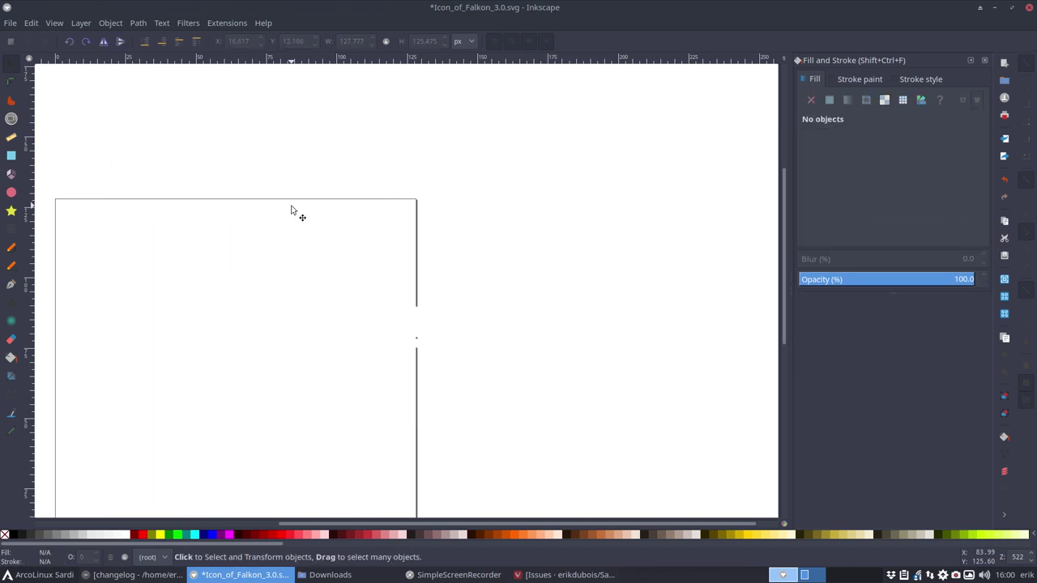
# Open the document properties and place the dialog over the upper part of the canvas
pyautogui.click(11, 24)
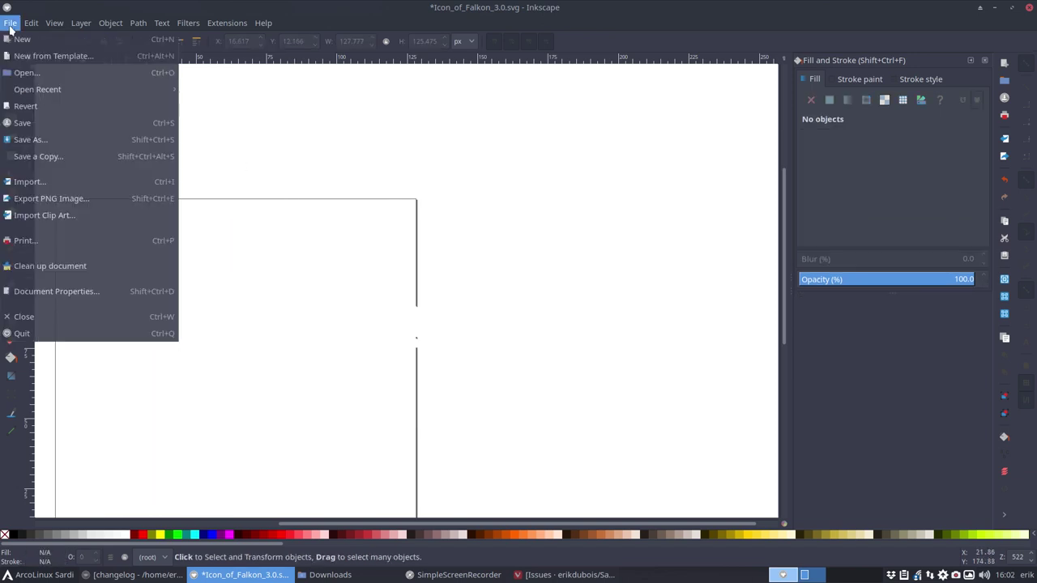
pyautogui.click(69, 292)
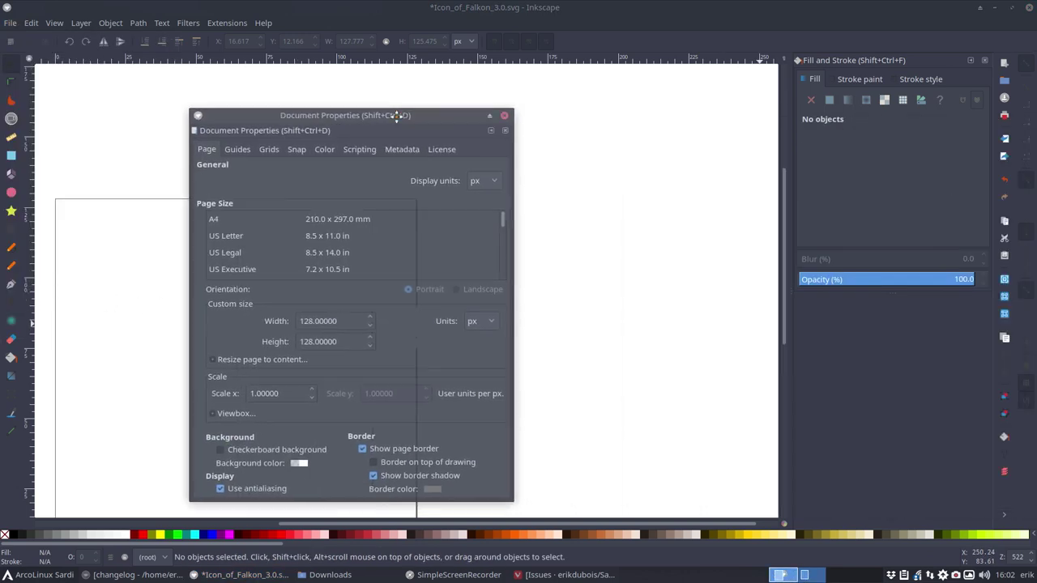
pyautogui.moveTo(397, 114); pyautogui.dragTo(348, 95)
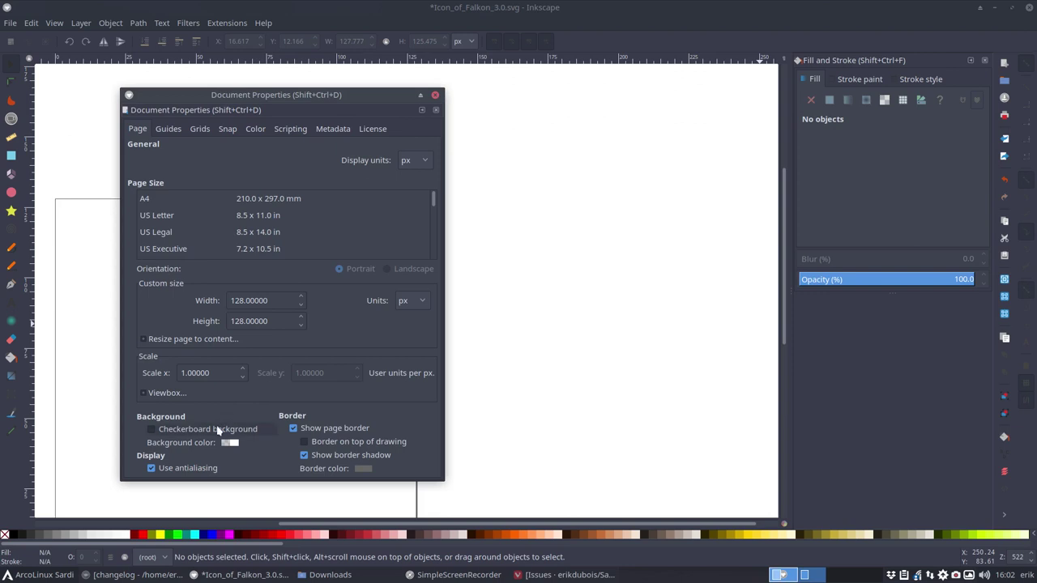
# Try the checkerboard background for the page and switch it off again
pyautogui.click(185, 431)
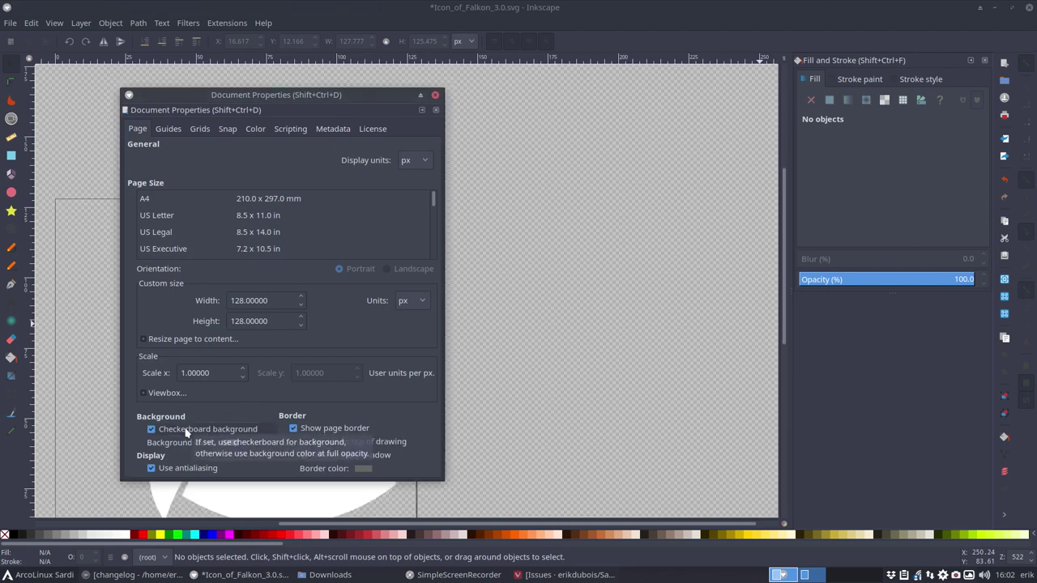
pyautogui.click(185, 431)
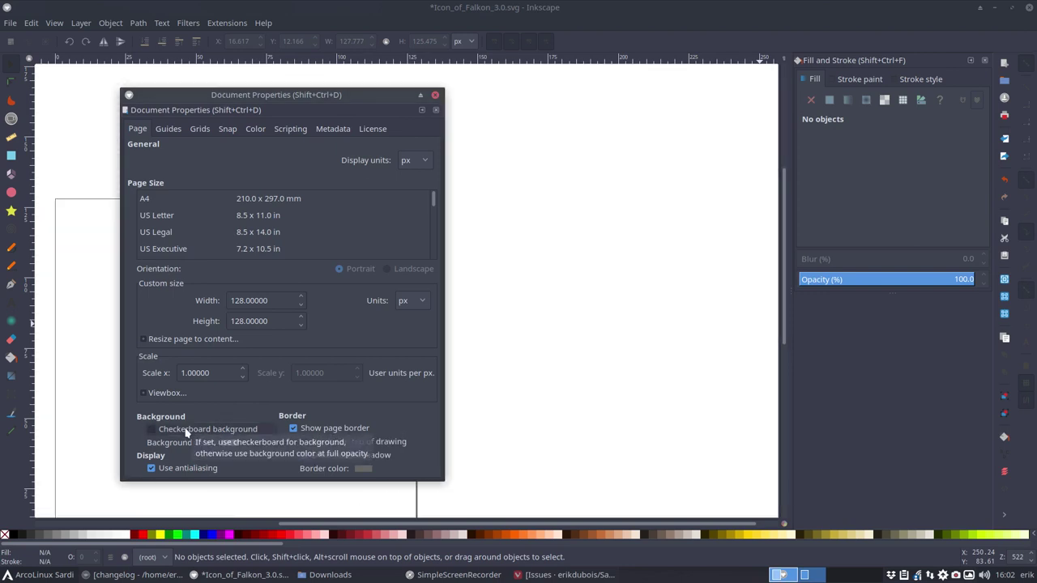
pyautogui.click(186, 431)
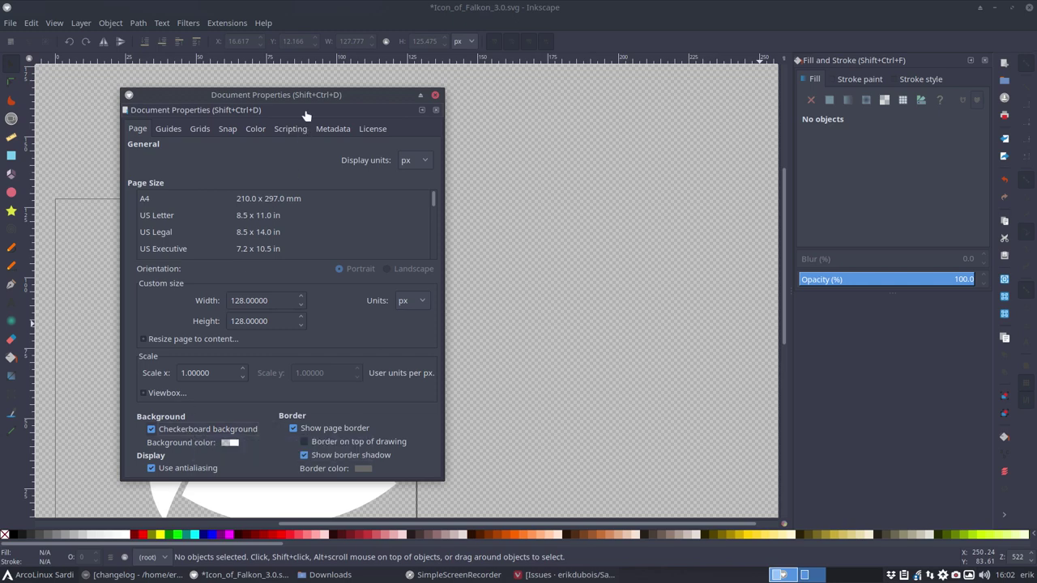
pyautogui.moveTo(309, 90); pyautogui.dragTo(275, 71)
pyautogui.click(141, 411)
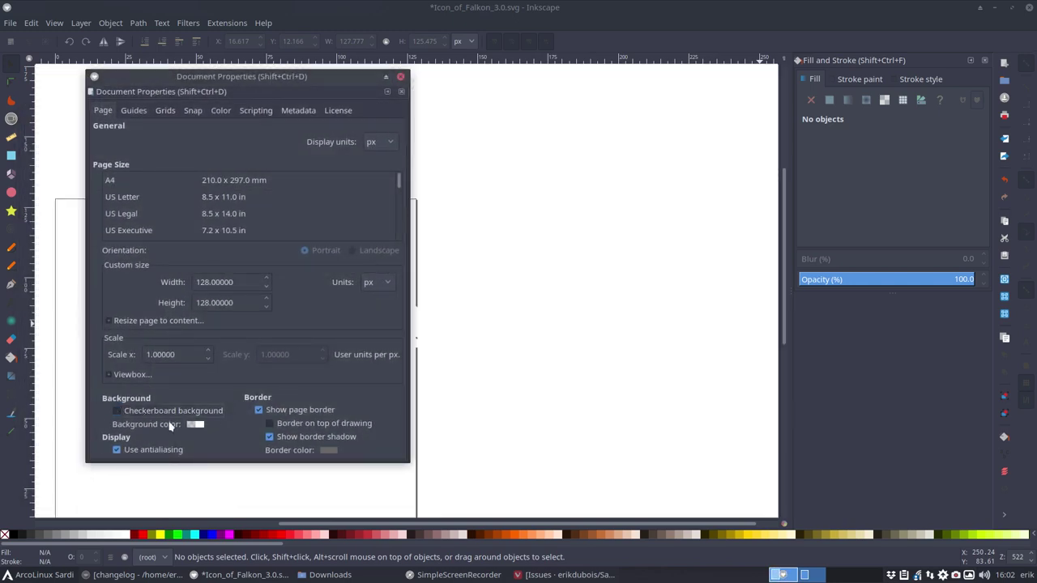
# Set the page background colour to a medium grey that contrasts with the white falcon, and close the document properties
pyautogui.click(196, 424)
pyautogui.click(522, 301)
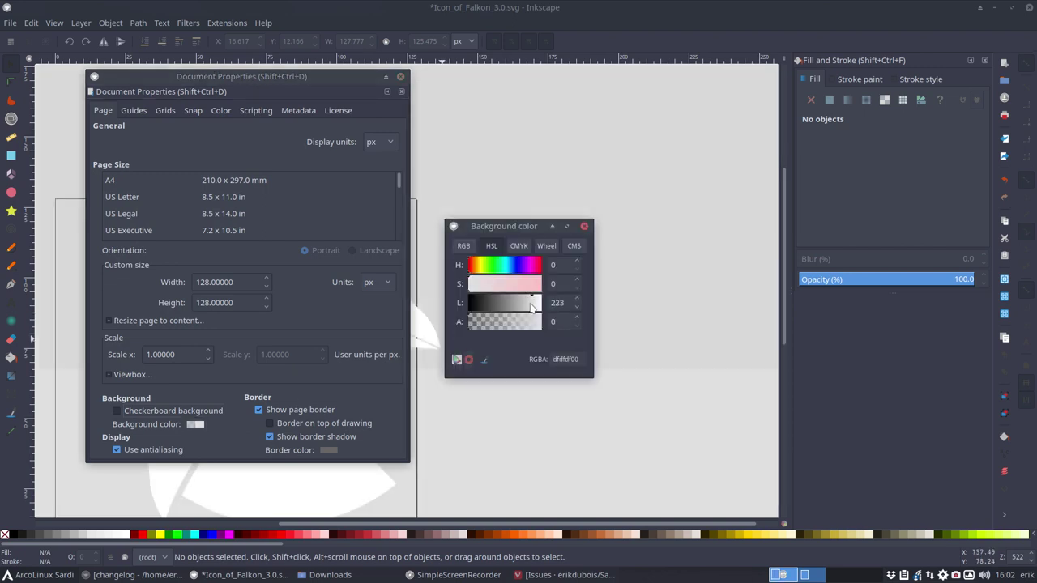
pyautogui.click(584, 226)
pyautogui.click(401, 91)
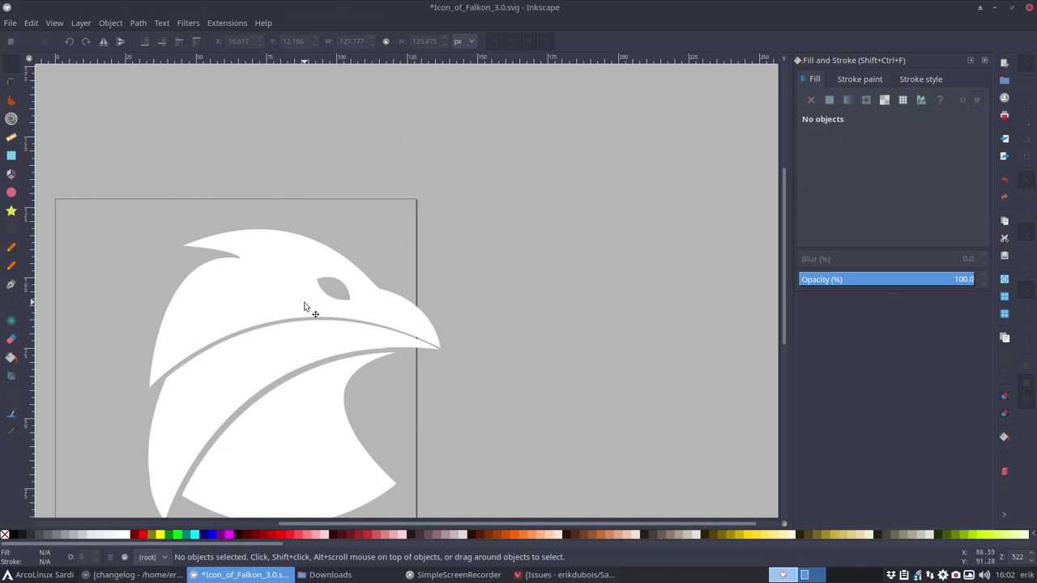
# Try moving the upper head shape away from the rest of the falcon, inspect the separated shapes, and undo the move
pyautogui.keyDown('ctrl'); pyautogui.scroll(-3, 389, 316); pyautogui.keyUp('ctrl')
pyautogui.keyDown('ctrl'); pyautogui.scroll(5, 389, 316); pyautogui.keyUp('ctrl')
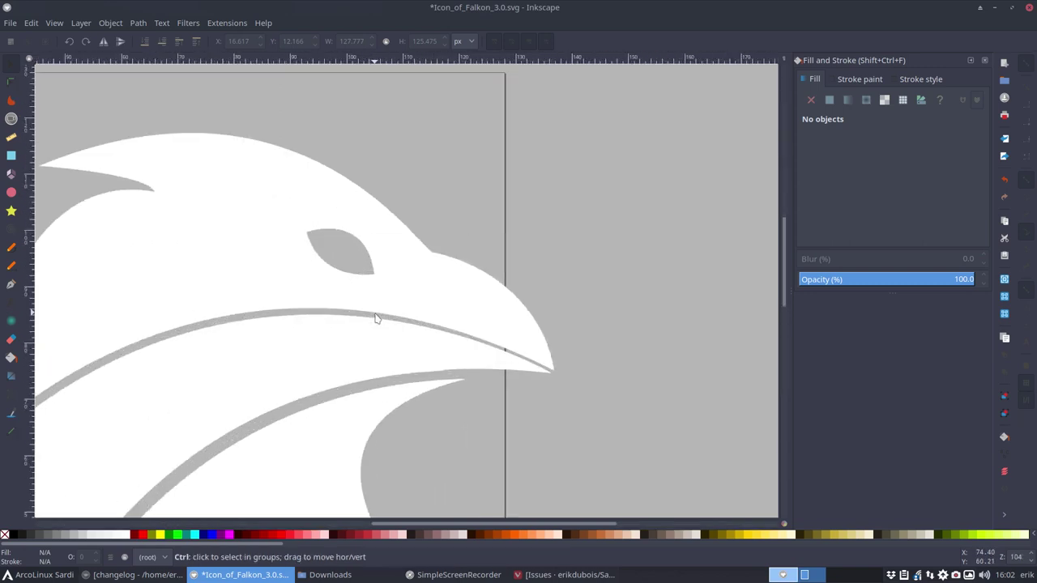
pyautogui.keyDown('ctrl'); pyautogui.scroll(-4, 375, 317); pyautogui.keyUp('ctrl')
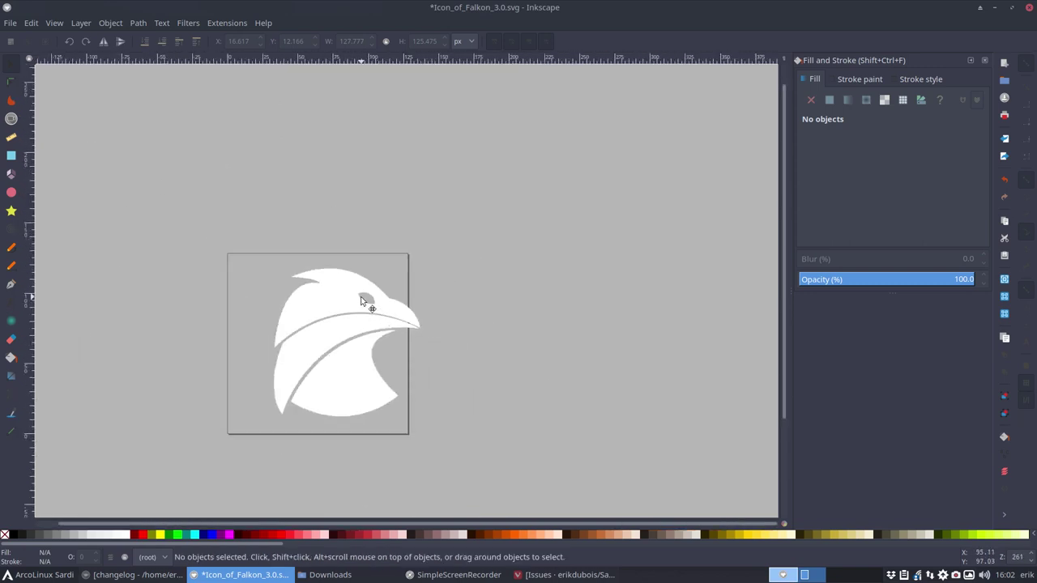
pyautogui.click(361, 300)
pyautogui.moveTo(340, 317); pyautogui.dragTo(313, 294)
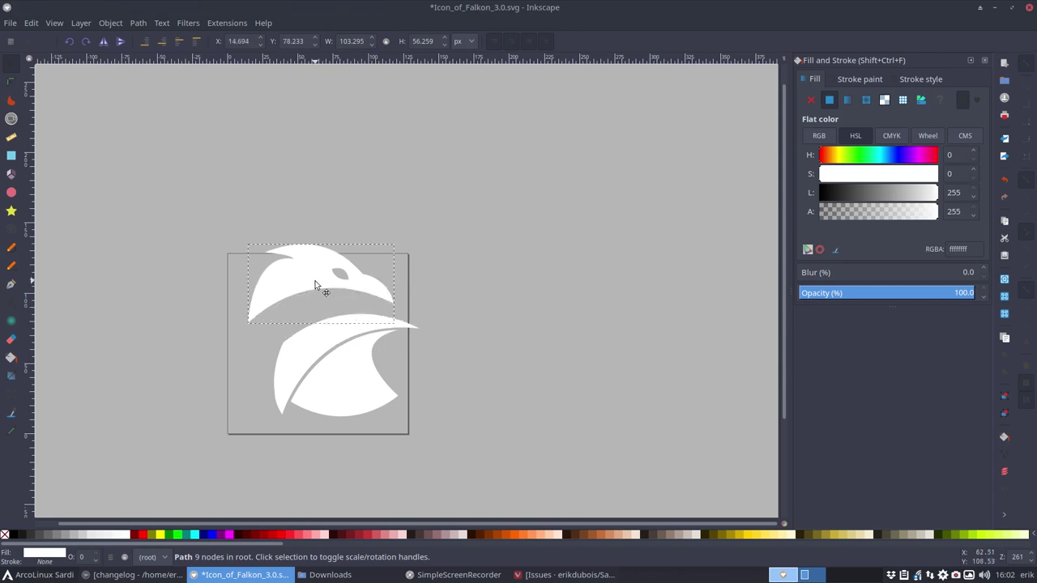
pyautogui.keyDown('ctrl'); pyautogui.scroll(6, 330, 321); pyautogui.keyUp('ctrl')
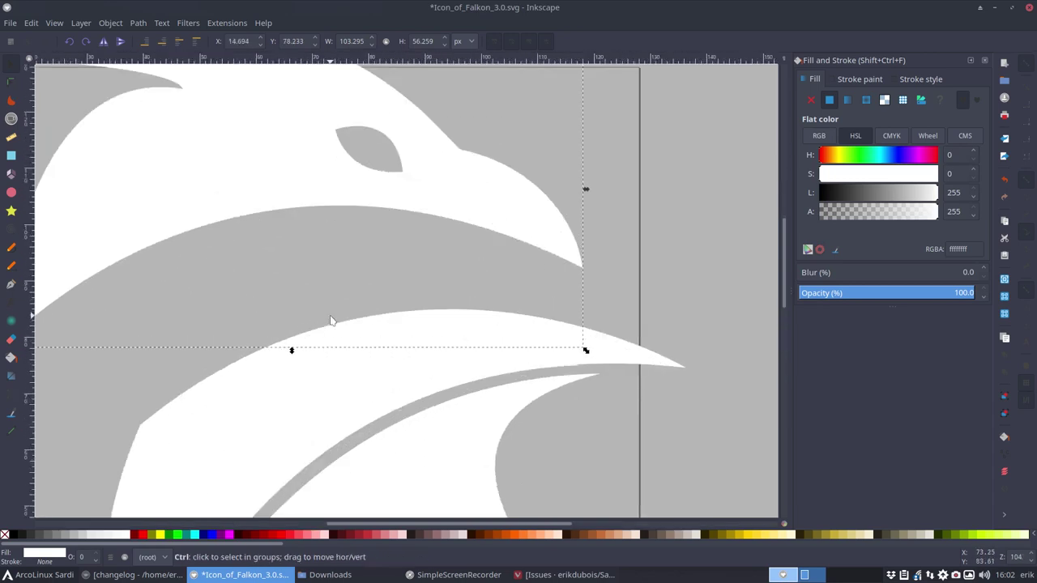
pyautogui.keyDown('ctrl'); pyautogui.scroll(-5, 330, 320); pyautogui.keyUp('ctrl')
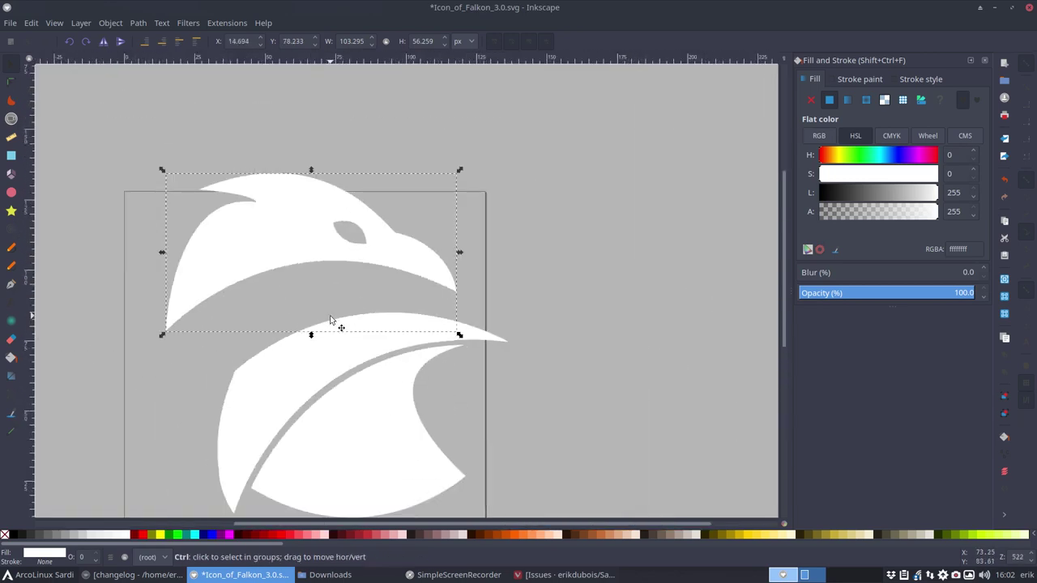
pyautogui.hotkey('ctrl', 'z')
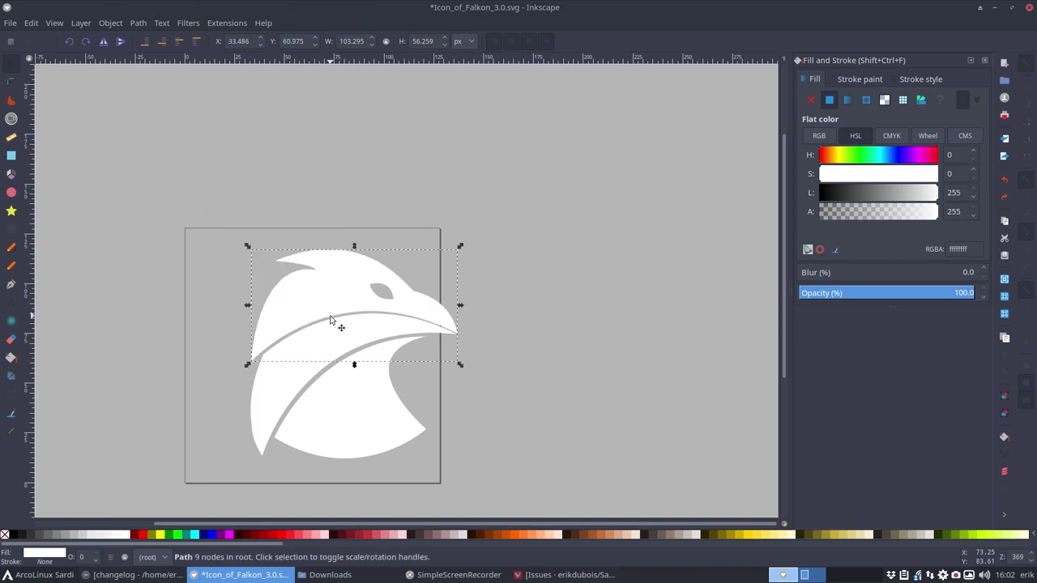
# Pull the hidden white curved sliver out from the middle band of the falcon and delete it
pyautogui.click(307, 361)
pyautogui.moveTo(295, 390); pyautogui.dragTo(94, 361)
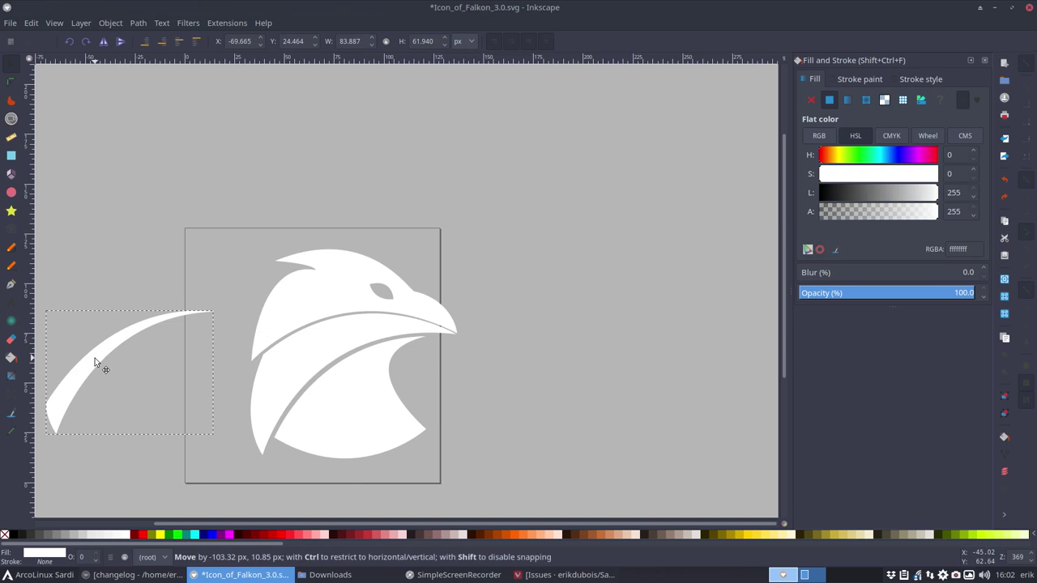
pyautogui.hotkey('ctrl', 'z')
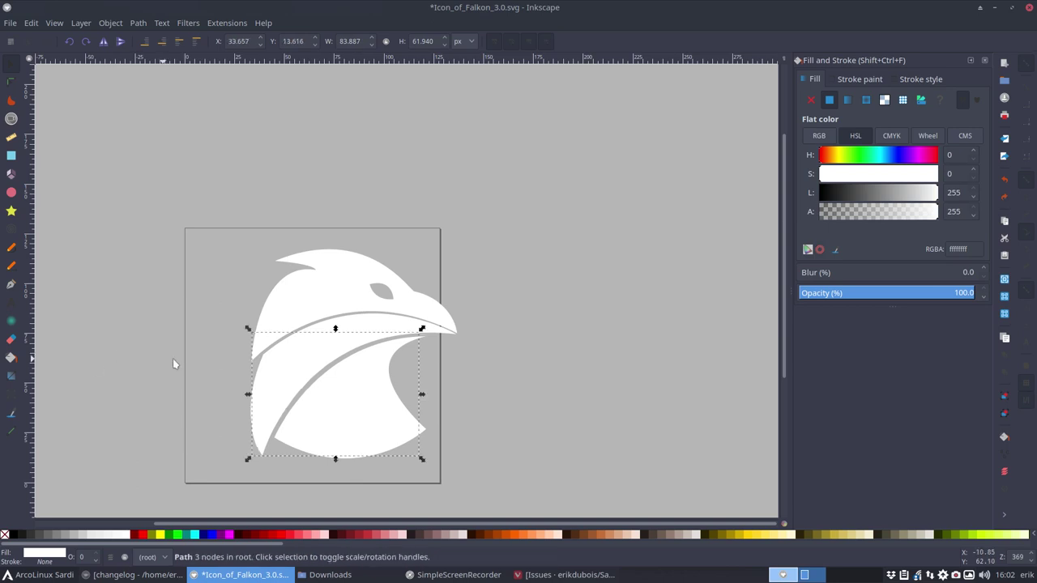
pyautogui.moveTo(304, 369); pyautogui.dragTo(138, 328)
pyautogui.press('Delete')
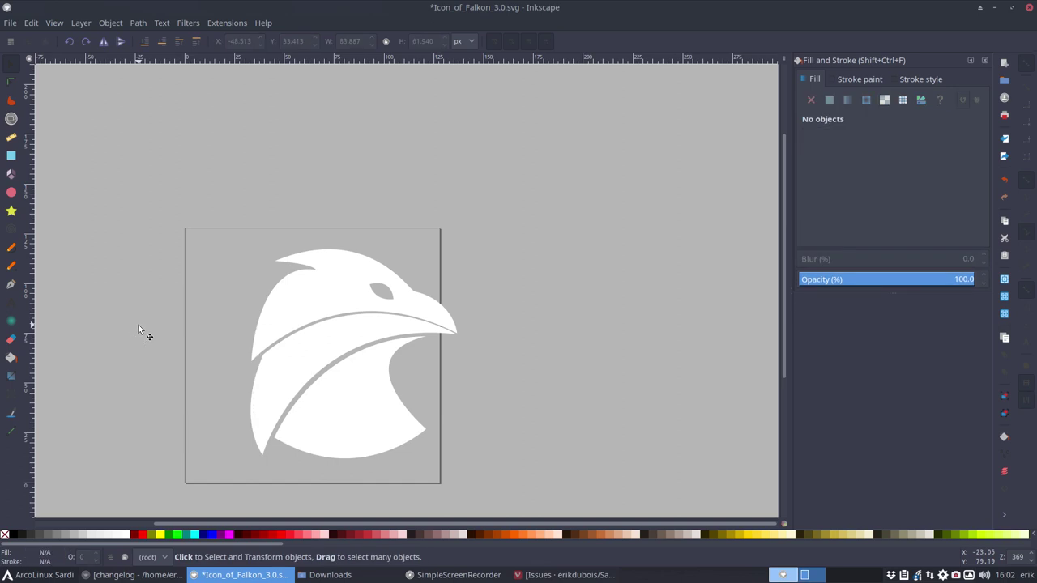
# Try moving the middle band and the throat shape aside to check for hidden pieces, undoing each move
pyautogui.click(384, 334)
pyautogui.moveTo(381, 336); pyautogui.dragTo(232, 336)
pyautogui.hotkey('ctrl', 'z')
pyautogui.click(339, 429)
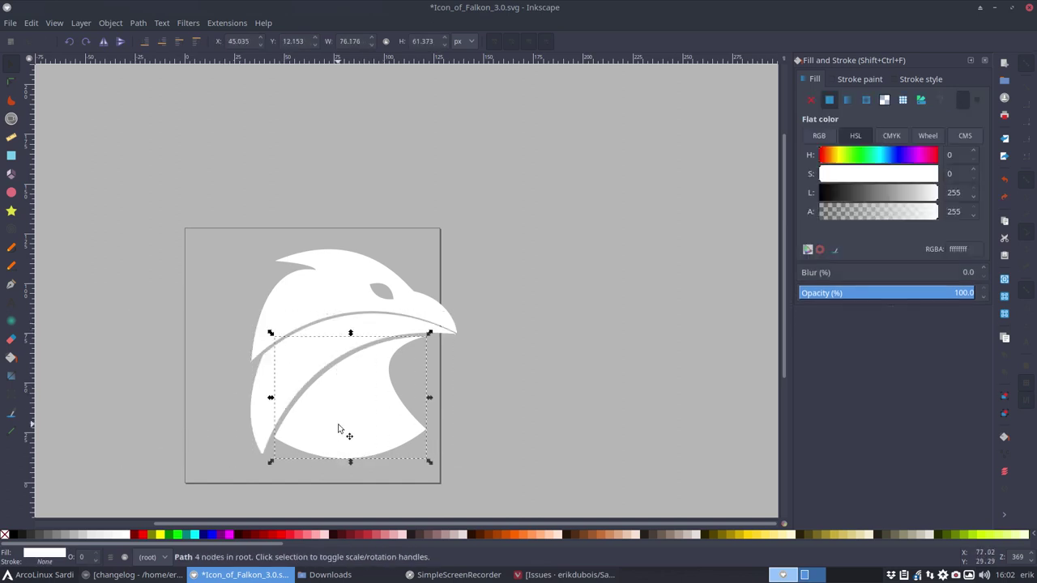
pyautogui.moveTo(339, 429); pyautogui.dragTo(502, 451)
pyautogui.hotkey('ctrl', 'z')
pyautogui.rightClick(345, 382)
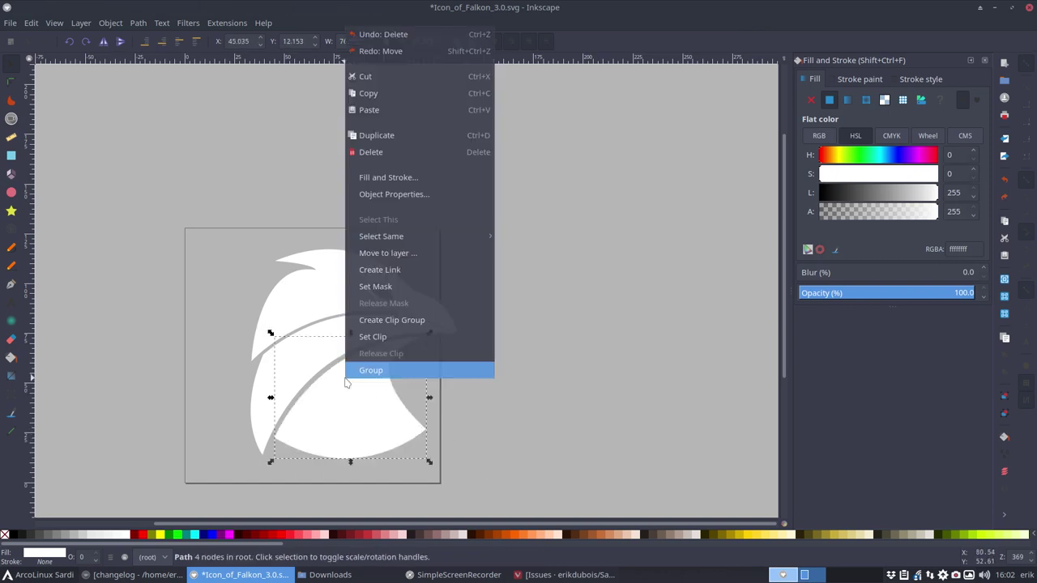
pyautogui.click(322, 362)
pyautogui.click(324, 325)
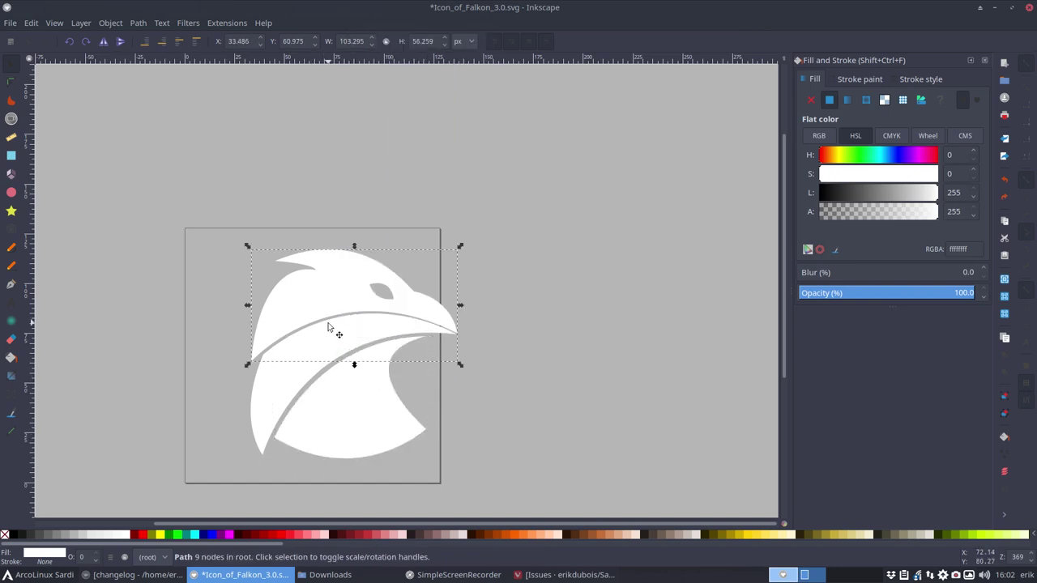
pyautogui.keyDown('alt'); pyautogui.click(330, 328); pyautogui.keyUp('alt')
pyautogui.rightClick(330, 328)
pyautogui.click(301, 294)
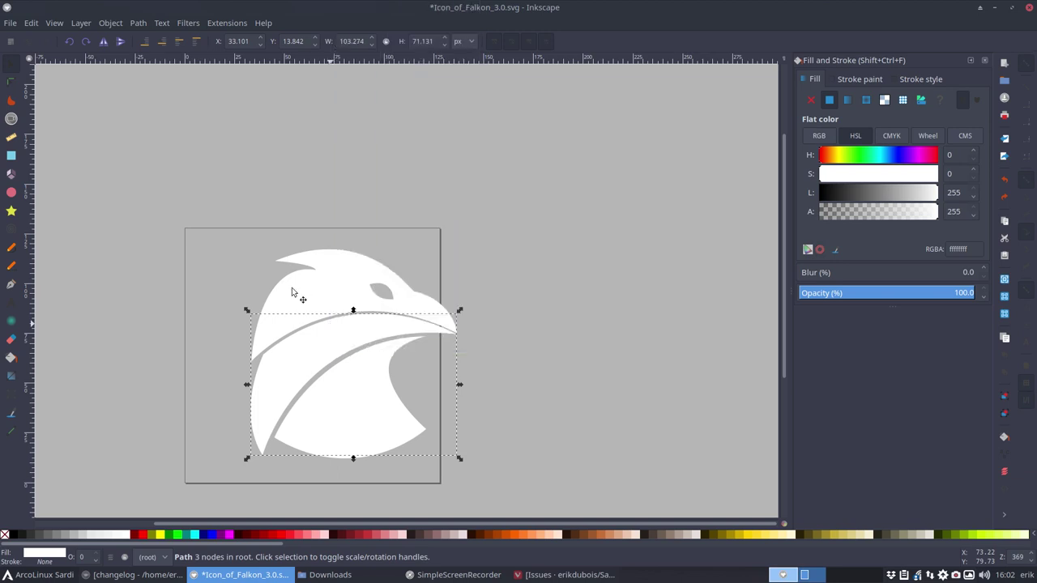
pyautogui.click(307, 296)
pyautogui.rightClick(308, 298)
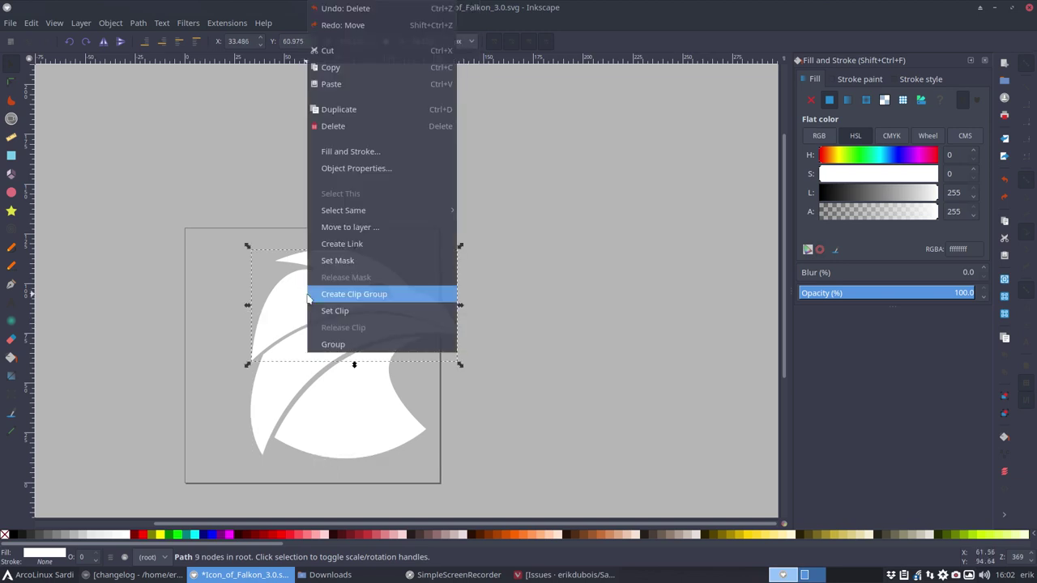
pyautogui.click(512, 327)
# Select all three white falcon shapes and combine them into one group
pyautogui.moveTo(160, 129); pyautogui.dragTo(502, 479)
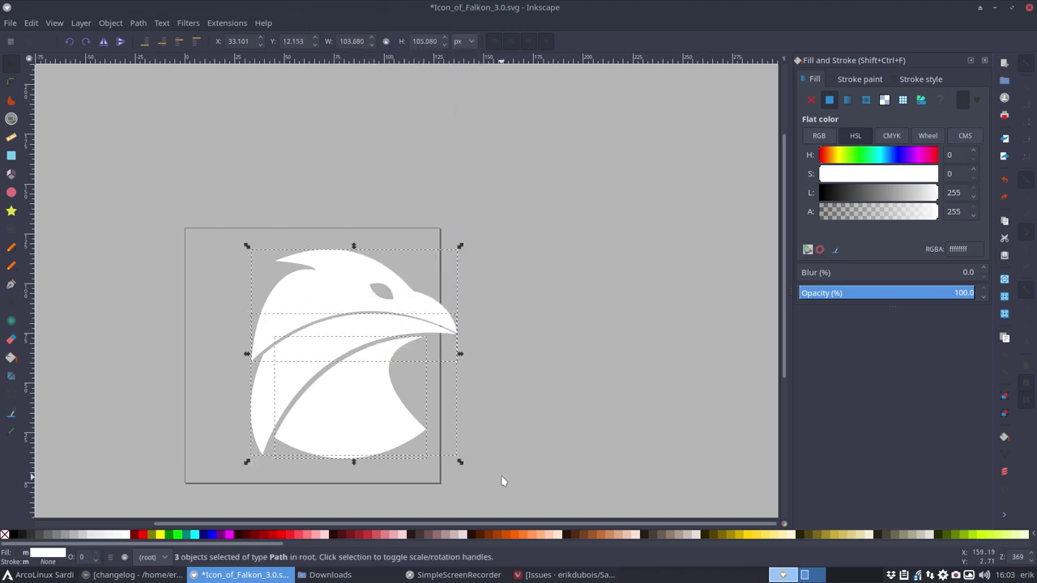
pyautogui.rightClick(362, 287)
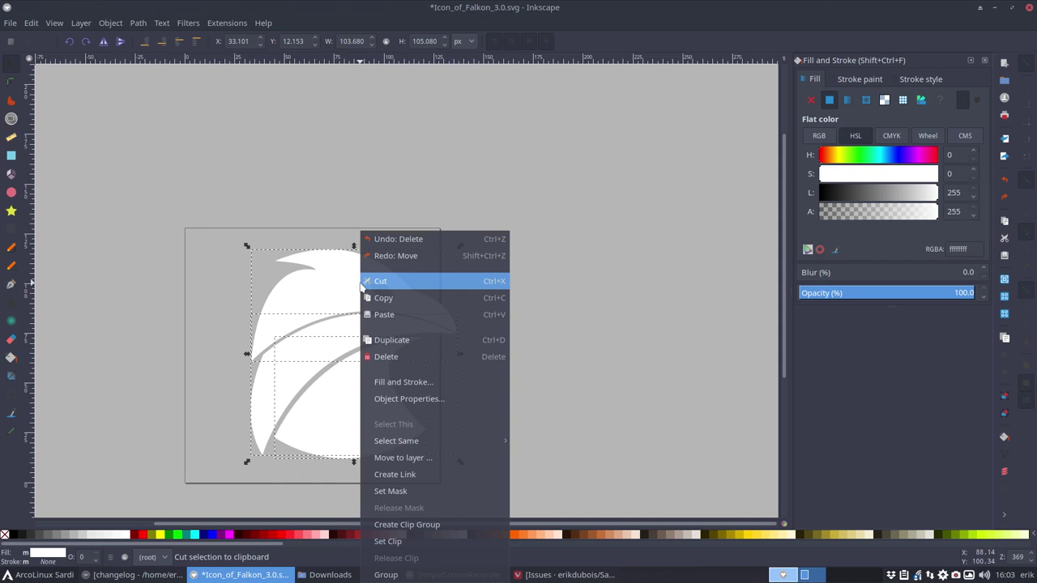
pyautogui.click(397, 574)
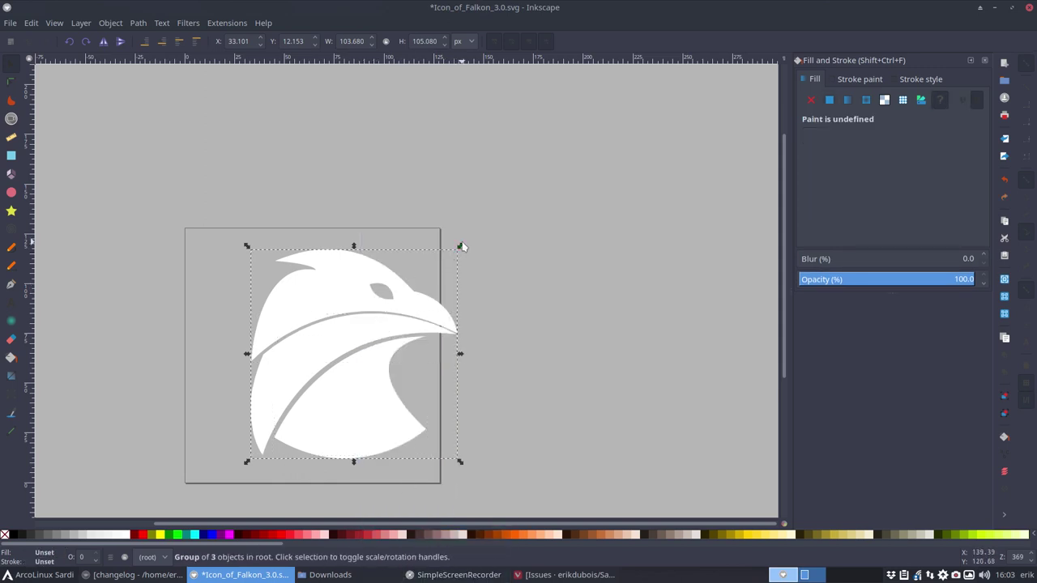
# Try enlarging the falcon group to about 116 by 118 px and undo the scaling
pyautogui.press('shift')
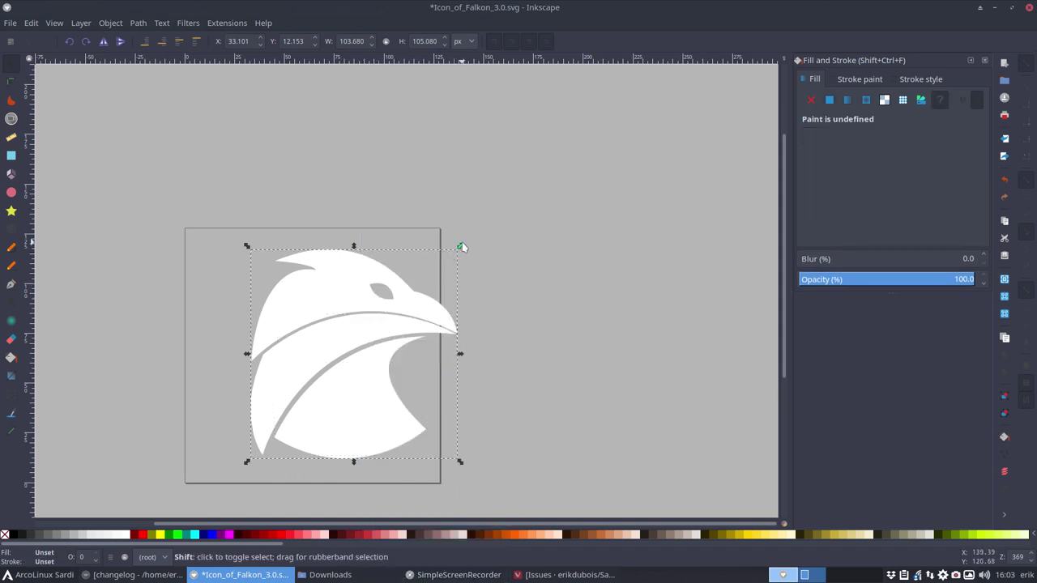
pyautogui.moveTo(462, 247); pyautogui.dragTo(508, 230)
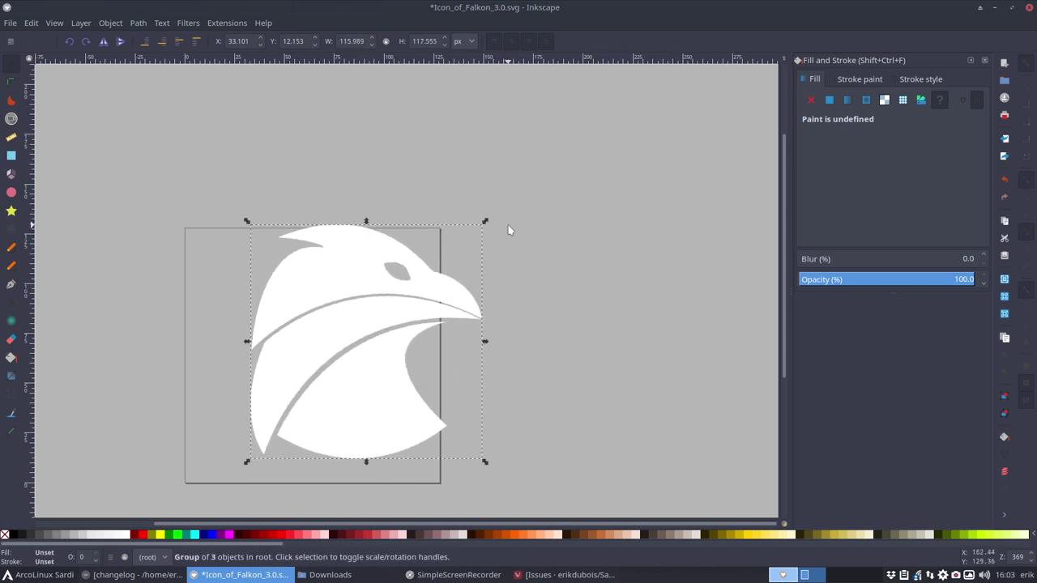
pyautogui.hotkey('ctrl', 'z')
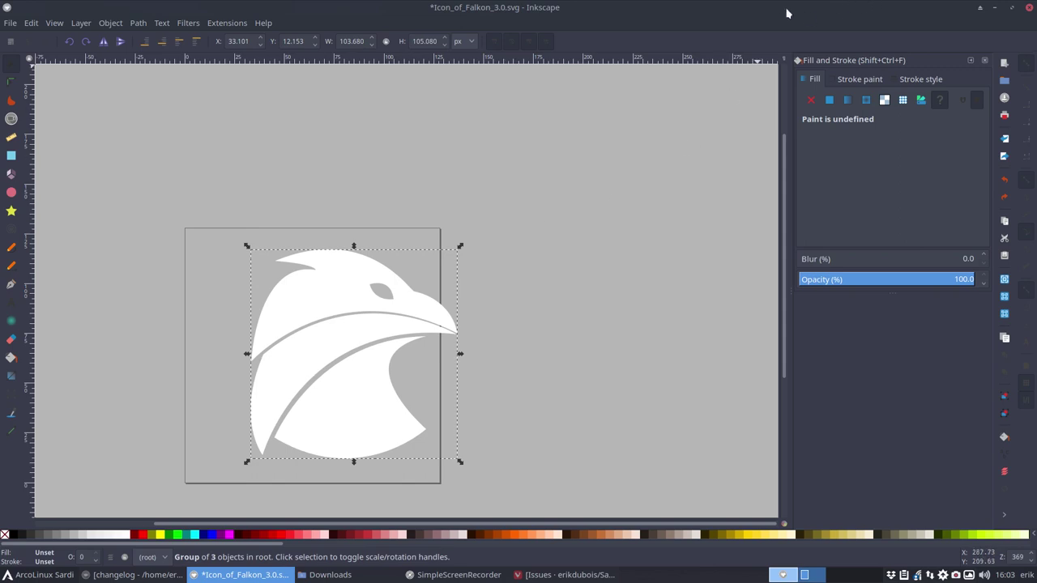
# Switch to the file manager and open the apps folder under .icons/Sardi-Flexible/scalable
pyautogui.middleClick(570, 10)
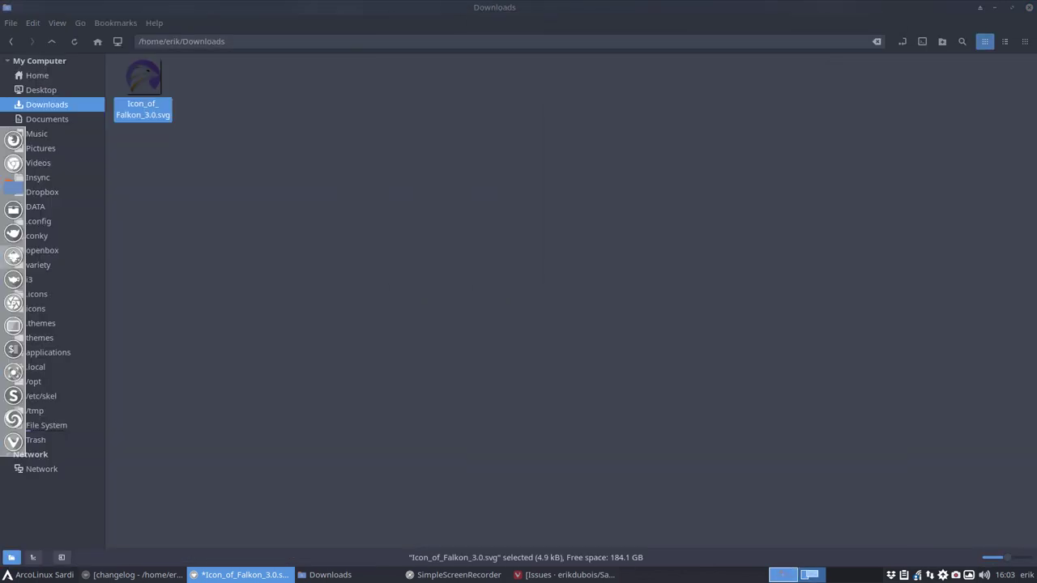
pyautogui.click(434, 171)
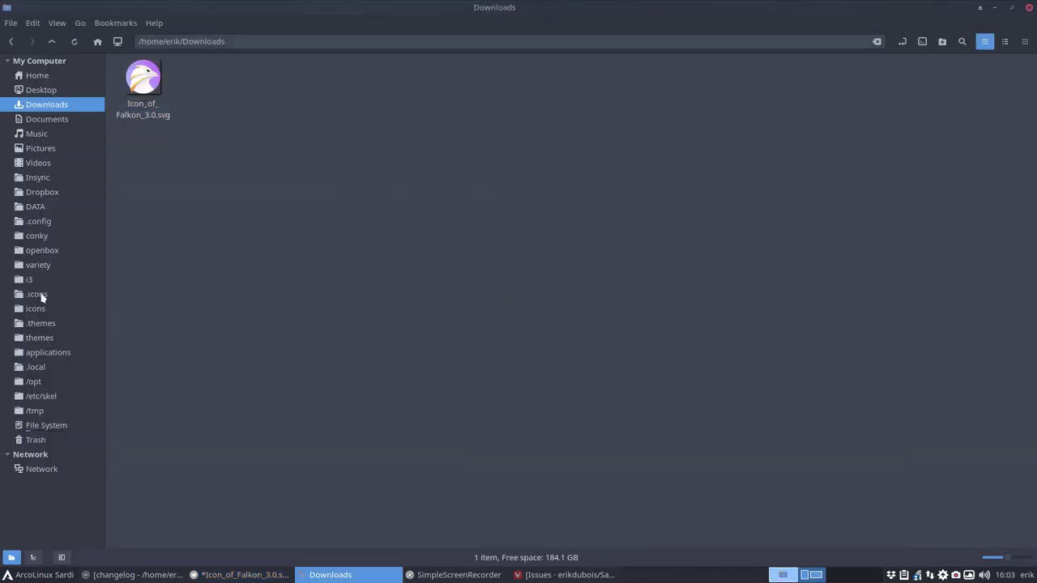
pyautogui.click(39, 294)
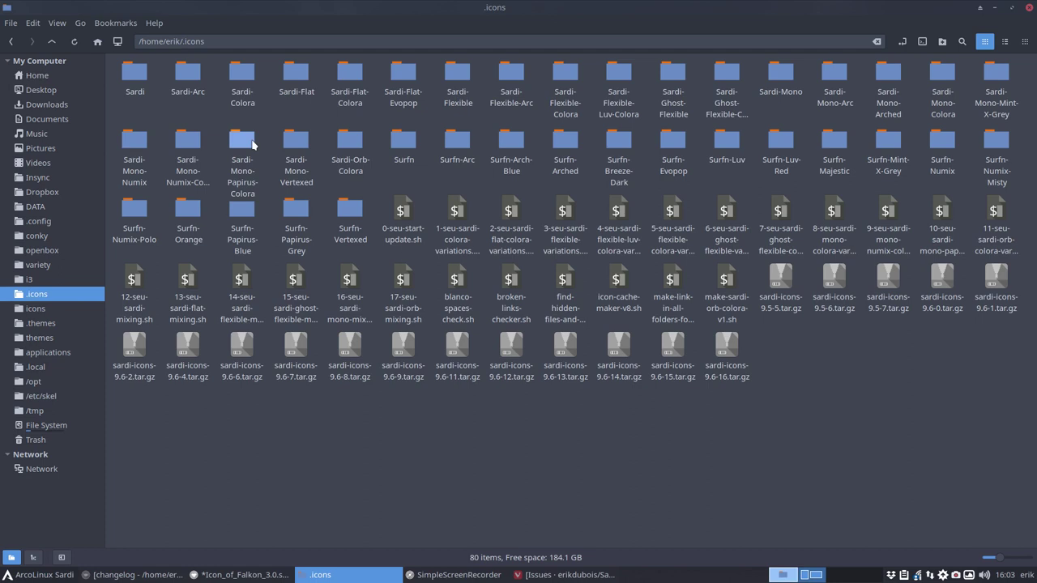
pyautogui.doubleClick(454, 75)
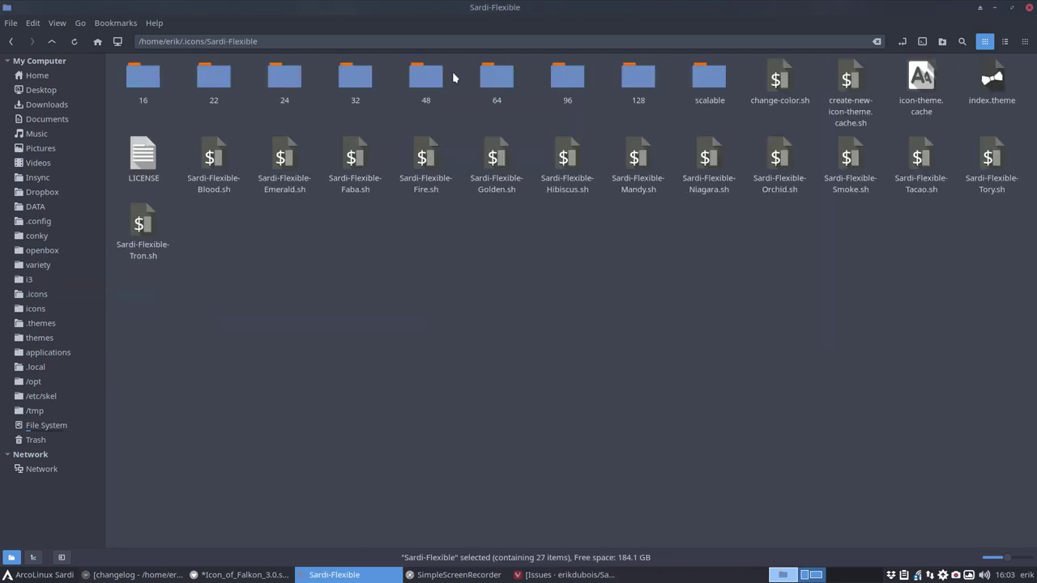
pyautogui.doubleClick(713, 78)
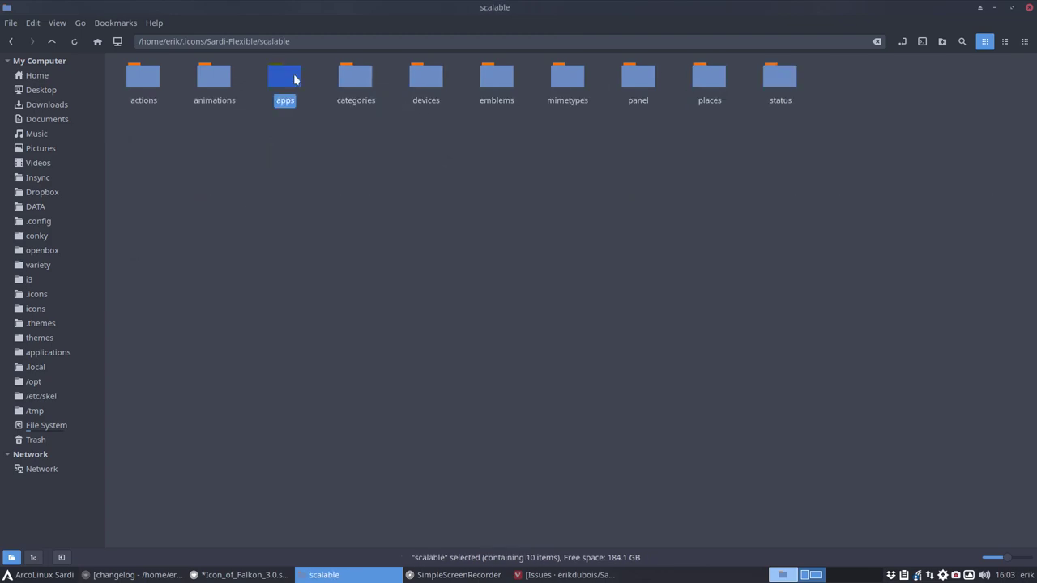
pyautogui.doubleClick(285, 78)
# Browse the app icons and check the file manager's name and version in its About information
pyautogui.write('def')
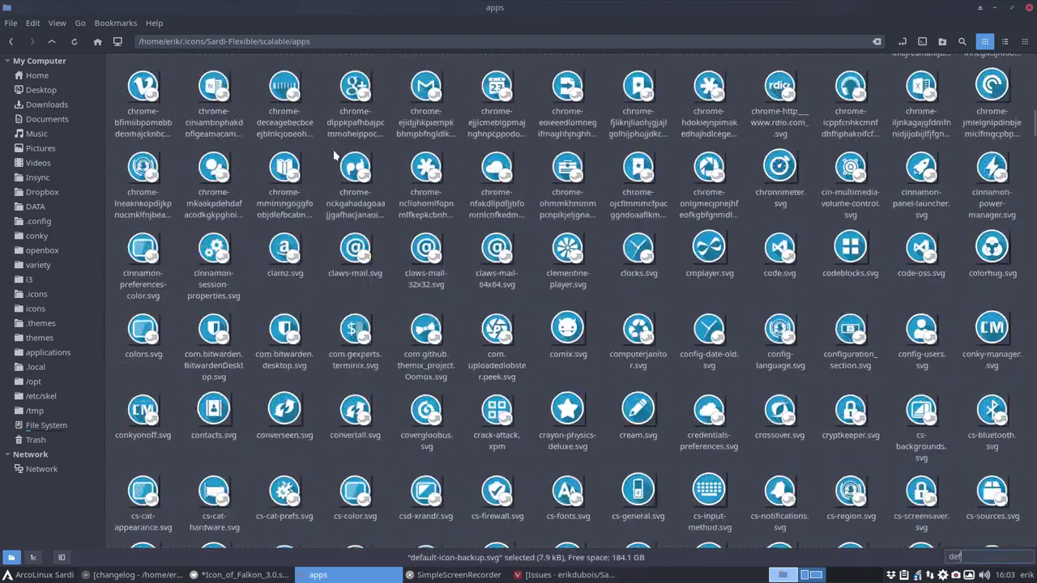
pyautogui.scroll(15, 334, 154)
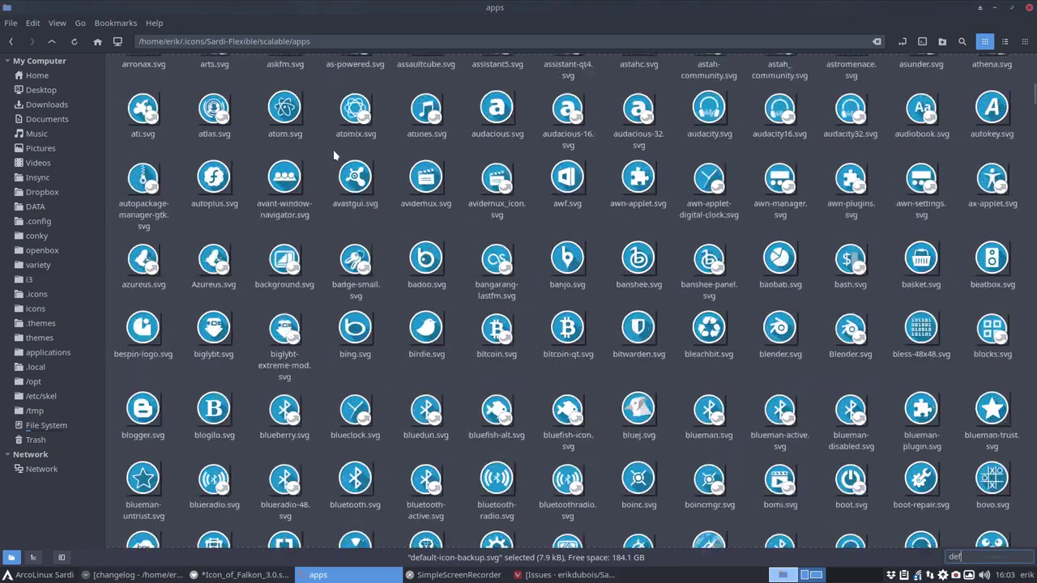
pyautogui.scroll(5, 333, 149)
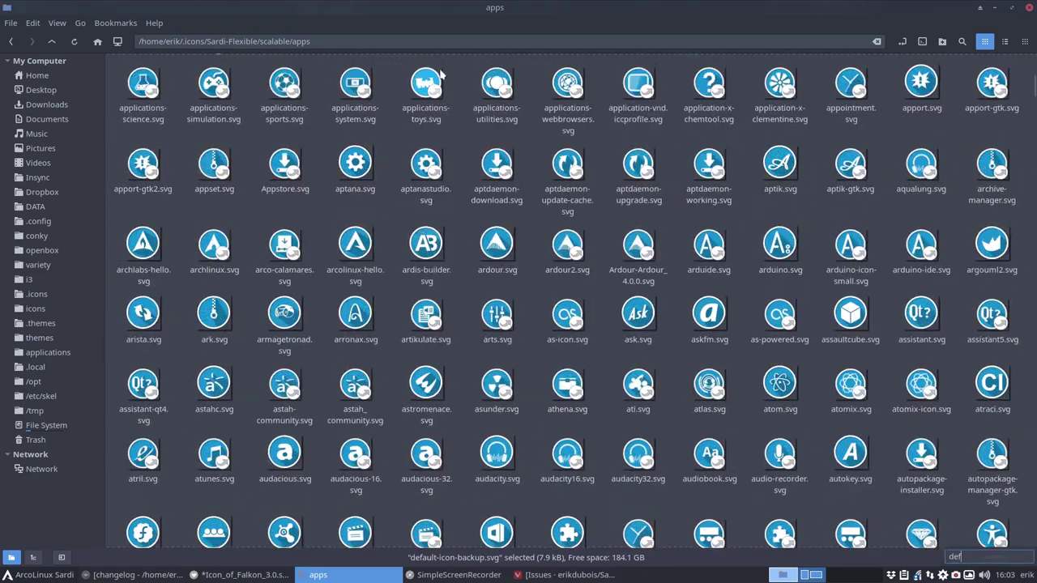
pyautogui.click(155, 22)
pyautogui.click(174, 69)
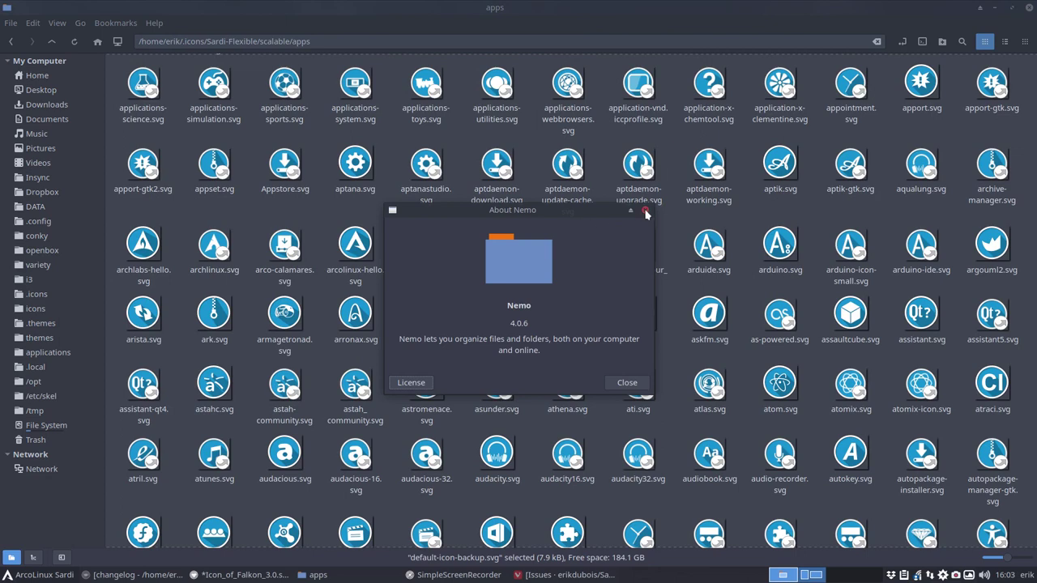
pyautogui.click(646, 211)
# Search the apps folder for nemo, enlarge the results to view the icons, and return to the folder
pyautogui.click(962, 42)
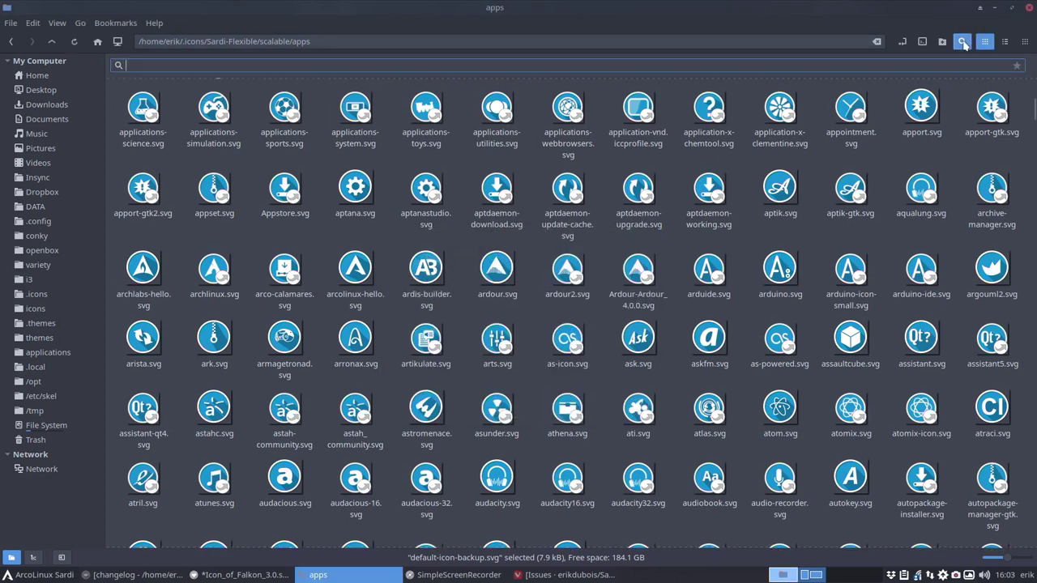
pyautogui.write('nemo')
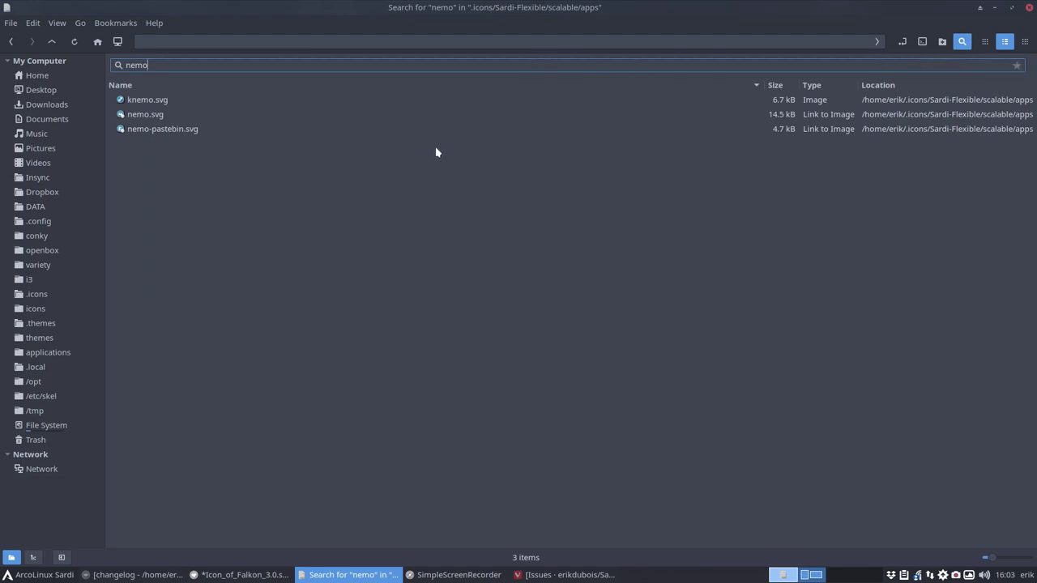
pyautogui.scroll(4, 337, 201)
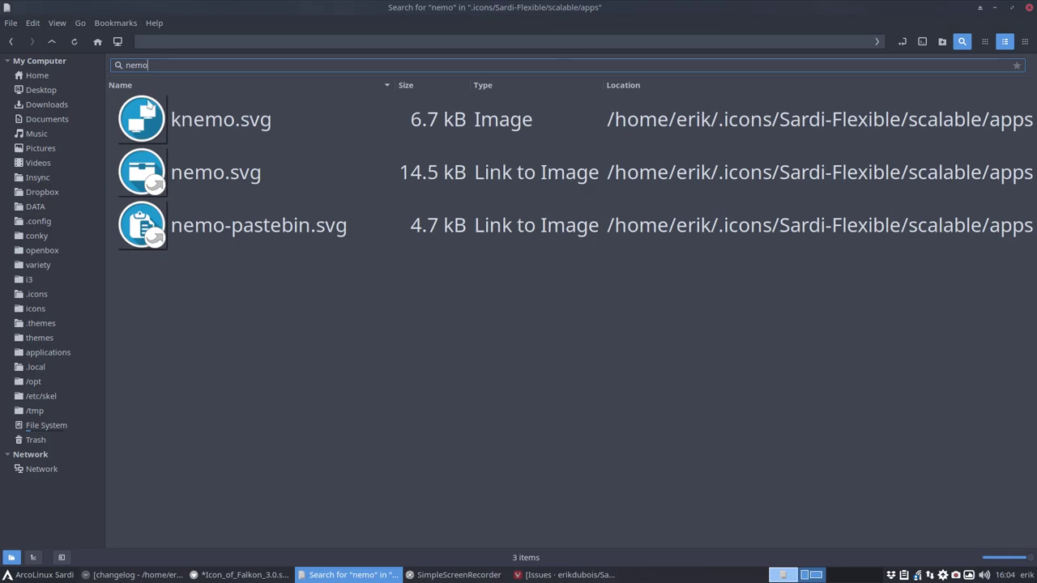
pyautogui.click(11, 42)
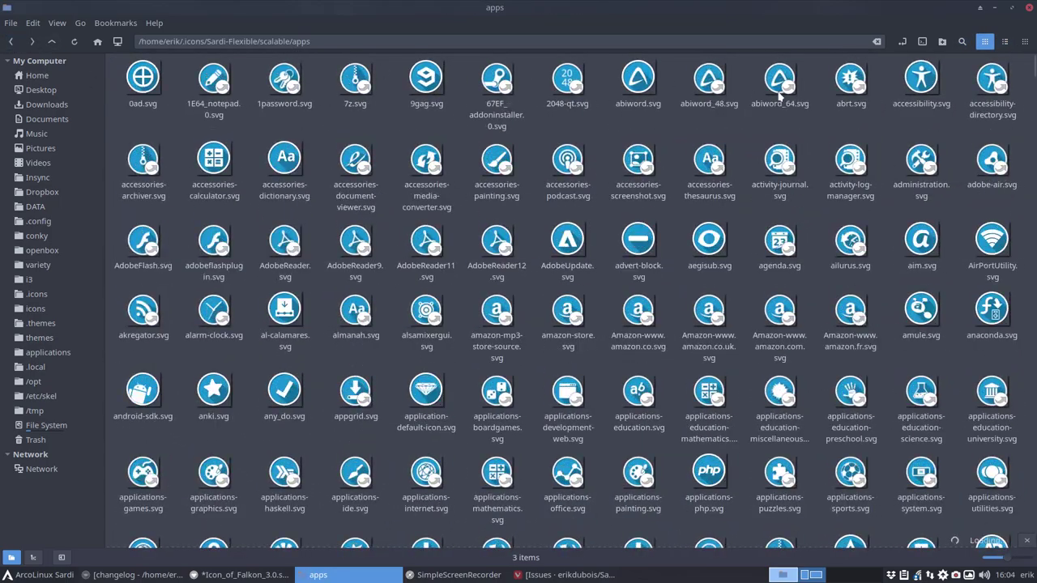
# Find default-icon.svg in the apps folder and open it in a maximized Inkscape window
pyautogui.click(806, 126)
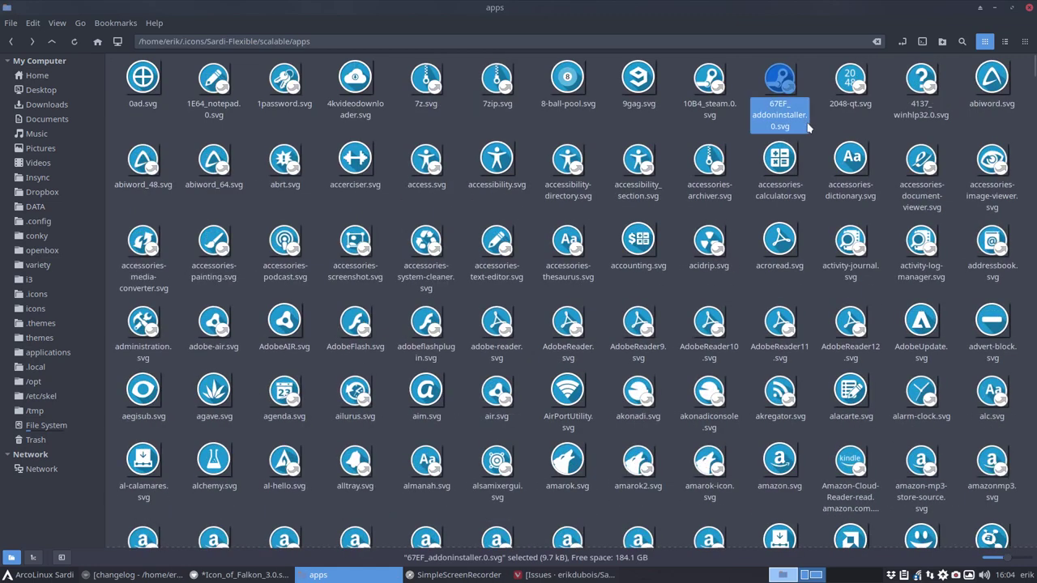
pyautogui.write('def')
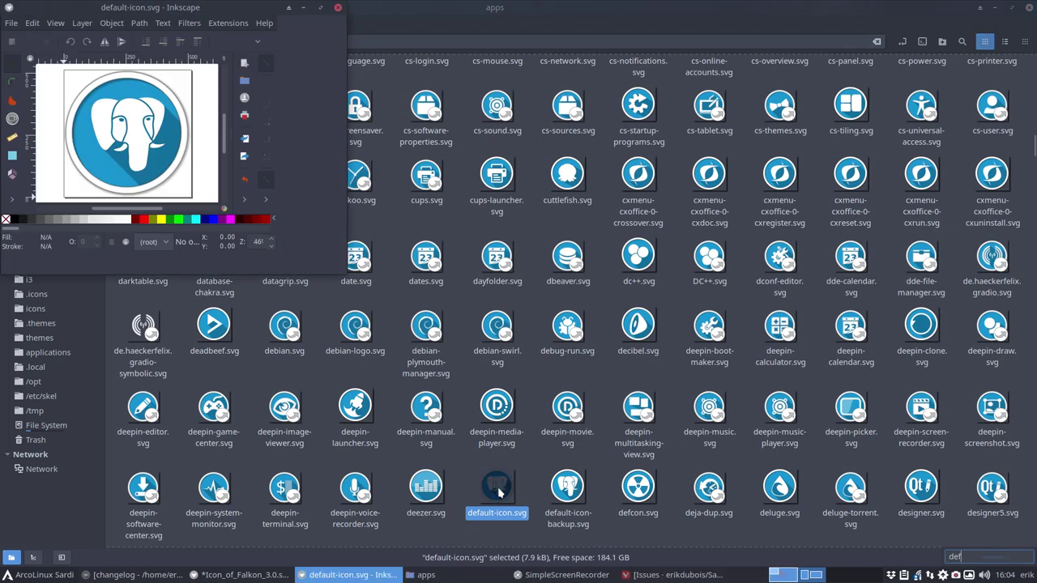
pyautogui.doubleClick(243, 7)
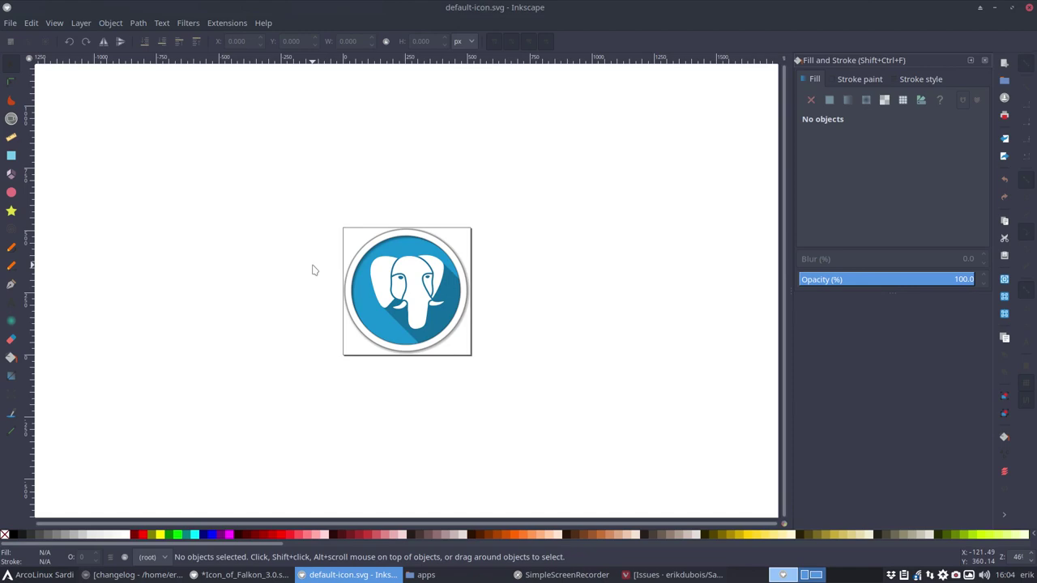
# Delete the white elephant shape from the default icon, keeping the blue circle and the shadow
pyautogui.scroll(3, 311, 270)
pyautogui.click(589, 316)
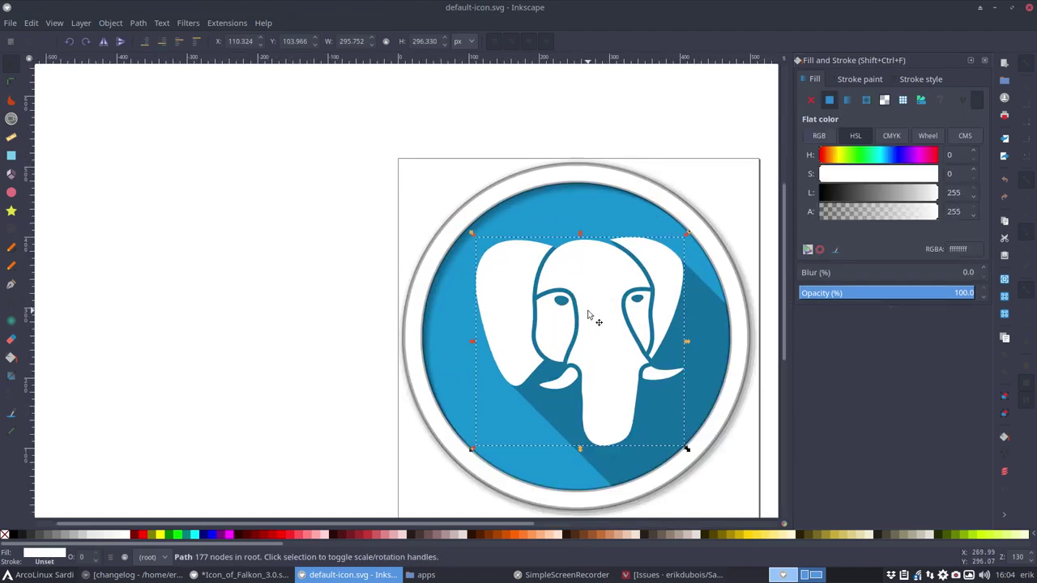
pyautogui.press('Delete')
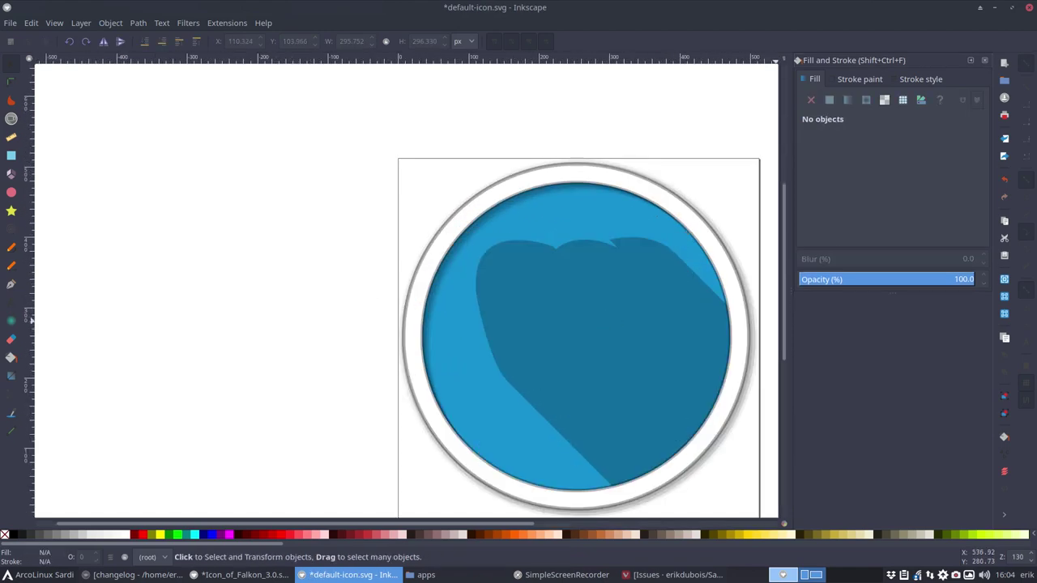
# Copy the falcon group from Icon_of_Falkon_3.0.svg and paste it onto the blue circle of default-icon.svg
pyautogui.click(243, 575)
pyautogui.doubleClick(470, 62)
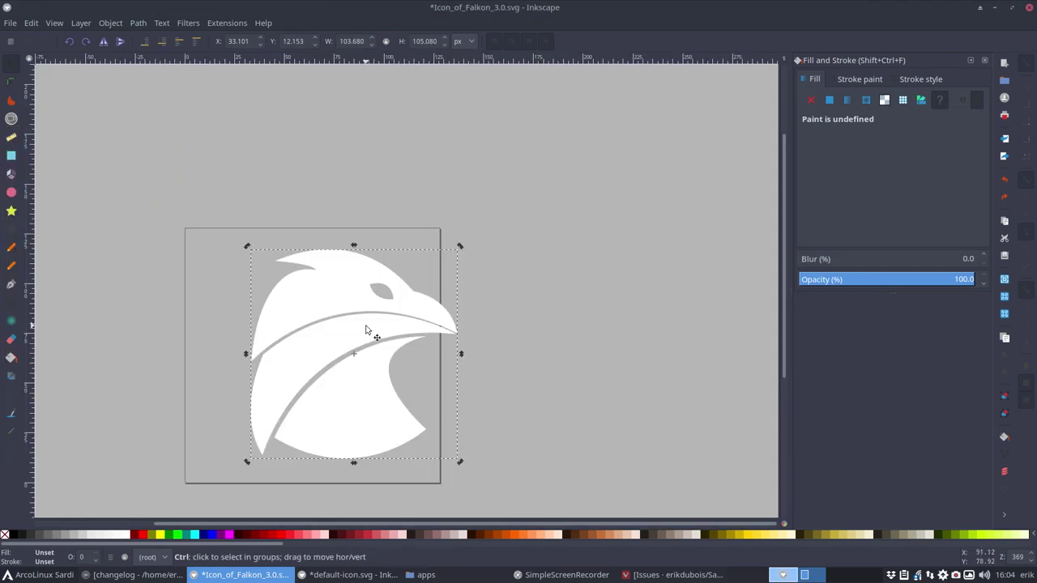
pyautogui.click(996, 11)
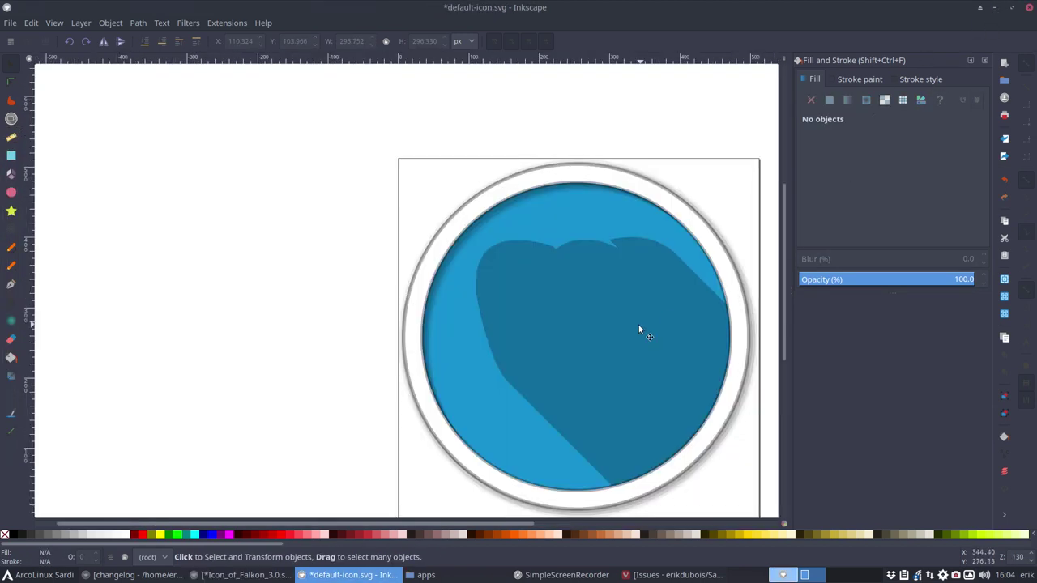
pyautogui.hotkey('ctrl', 'v')
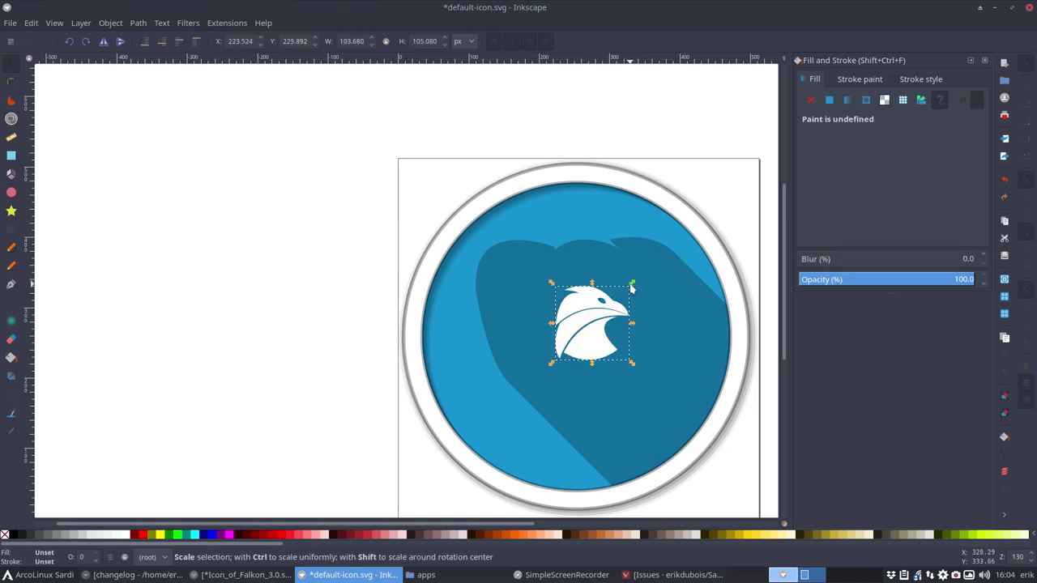
# Enlarge the falcon group to about 291 by 295 px, position it over the middle of the blue circle, and deselect it
pyautogui.moveTo(631, 283); pyautogui.dragTo(729, 162)
pyautogui.moveTo(500, 241); pyautogui.dragTo(414, 322)
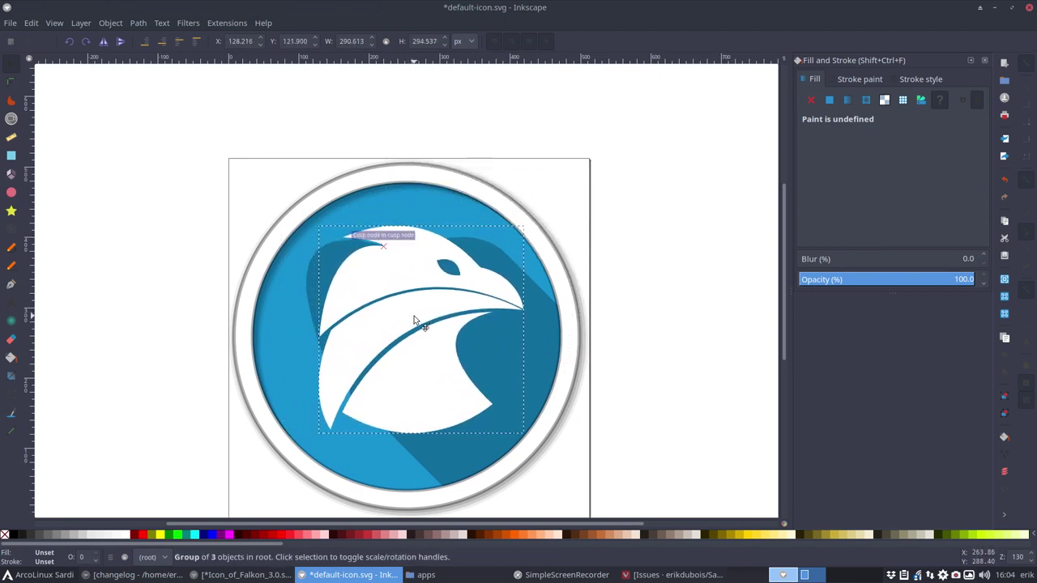
pyautogui.click(414, 322)
pyautogui.keyDown('ctrl'); pyautogui.scroll(-3, 566, 344); pyautogui.keyUp('ctrl')
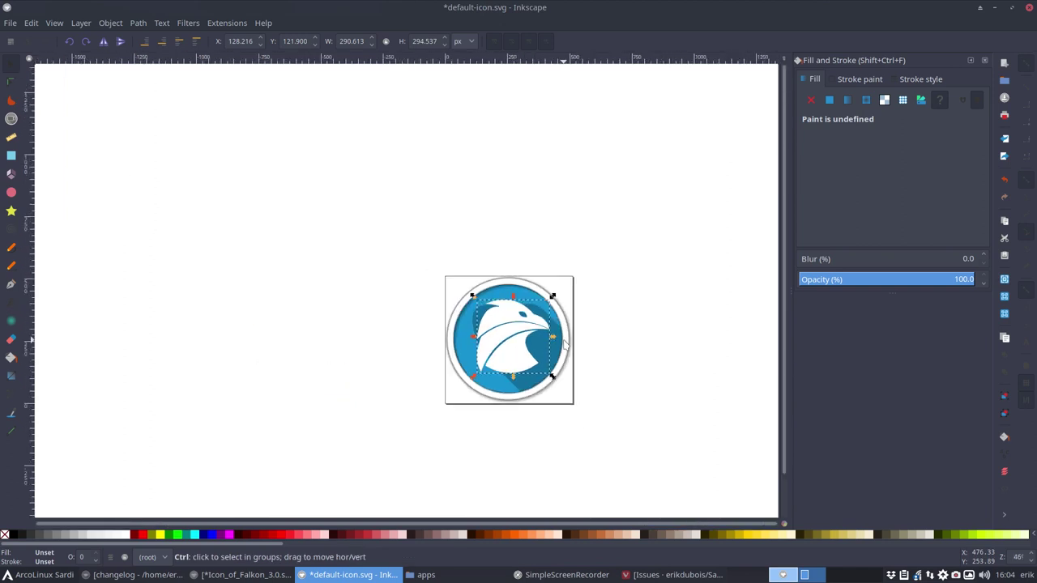
pyautogui.click(681, 377)
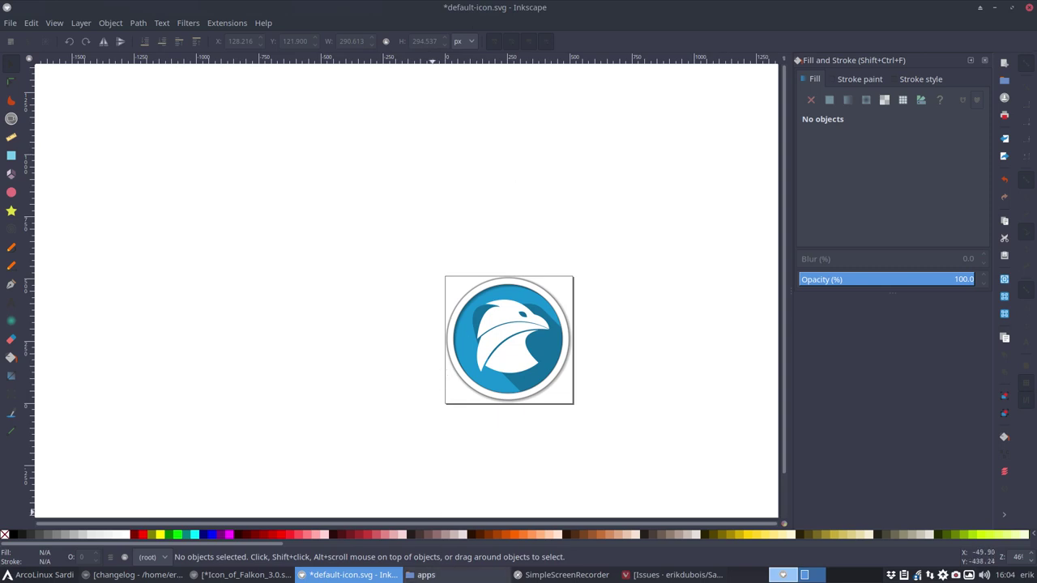
# Switch to the file manager and open the /usr/share/applications folder
pyautogui.click(423, 574)
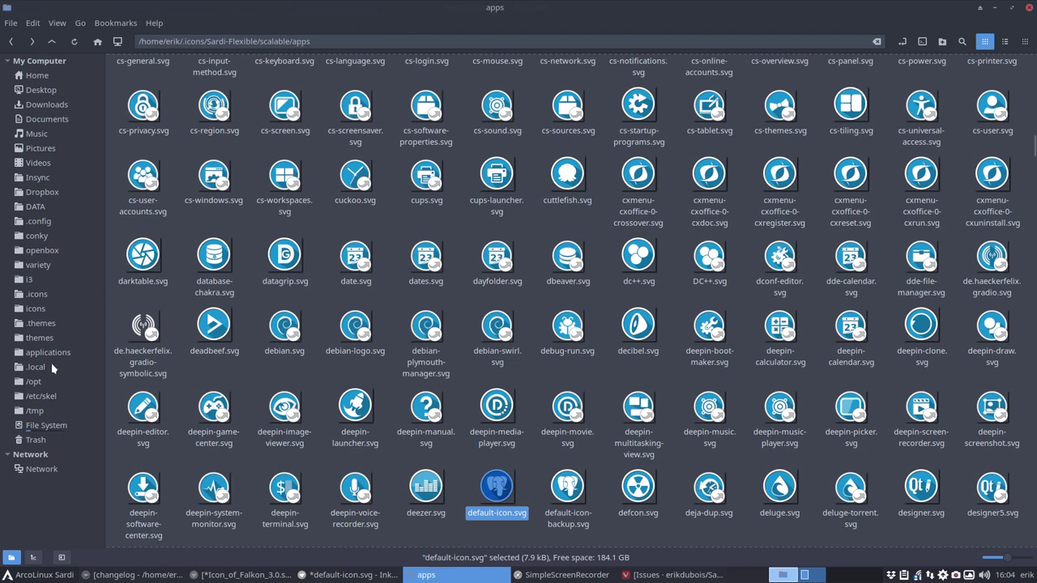
pyautogui.click(48, 353)
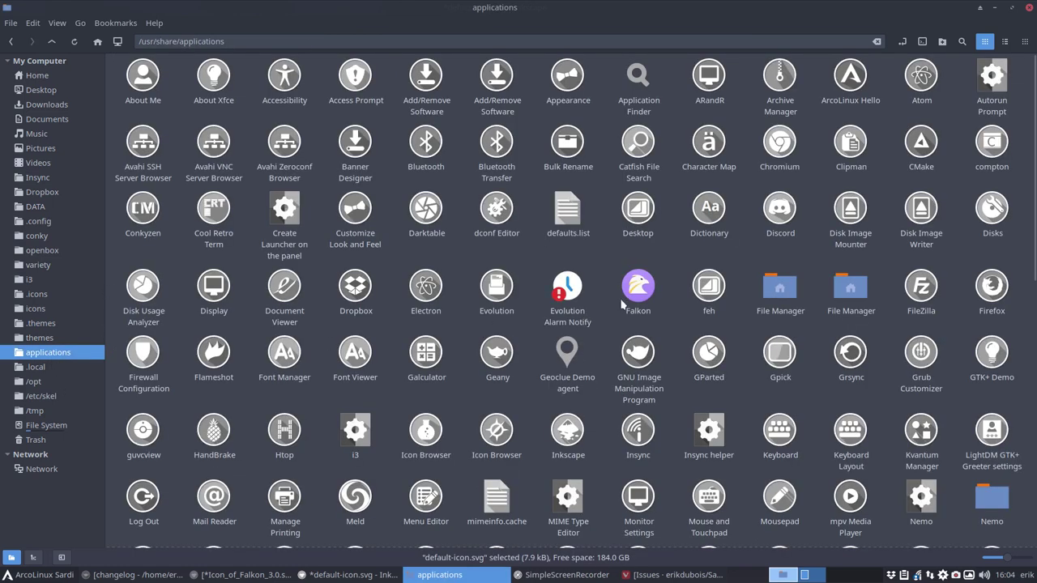
pyautogui.click(639, 296)
pyautogui.rightClick(640, 296)
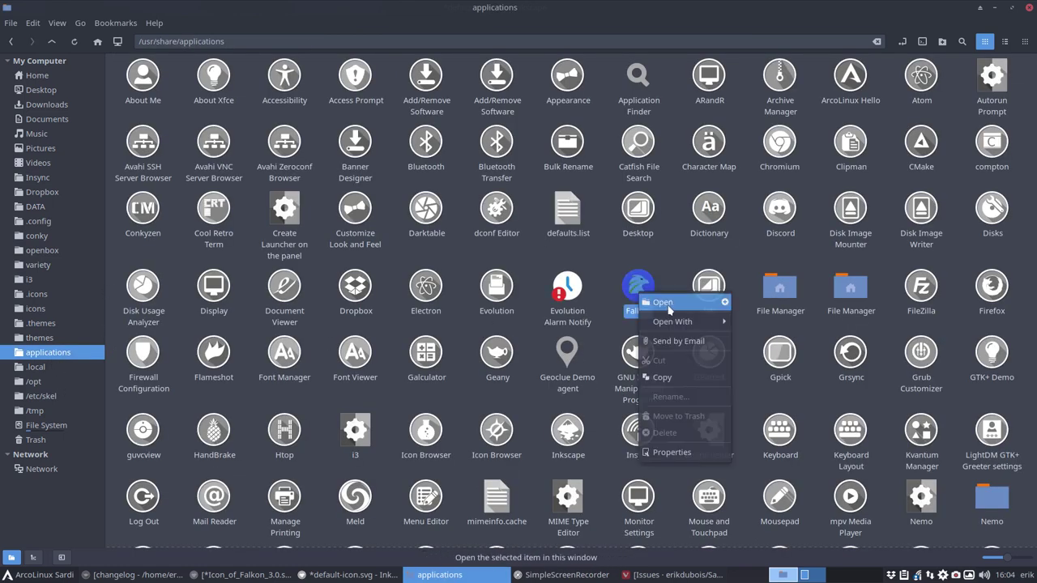
pyautogui.click(668, 307)
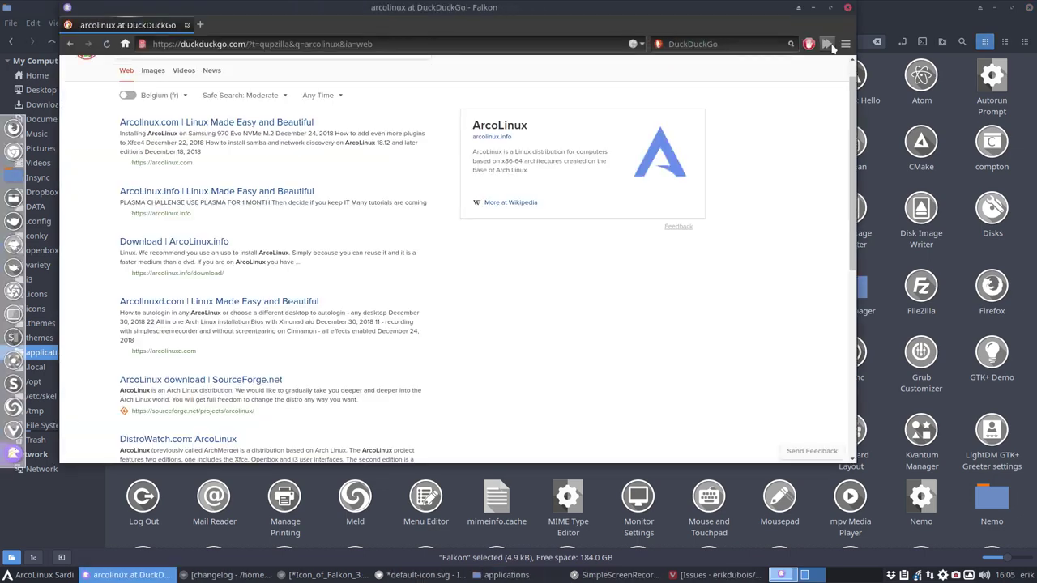
pyautogui.click(847, 7)
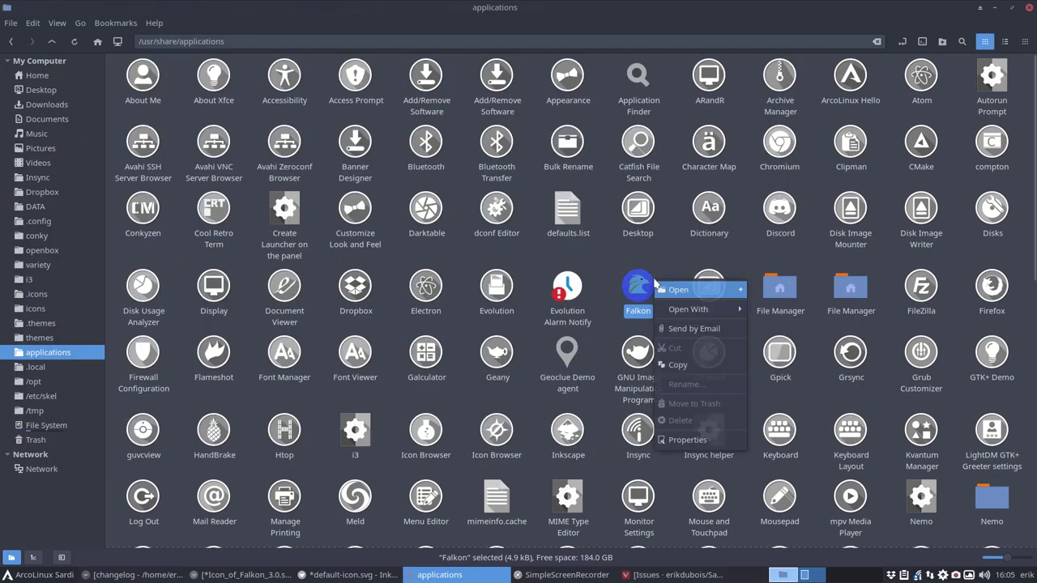
# Open the Falkon launcher file in Geany
pyautogui.rightClick(655, 281)
pyautogui.moveTo(694, 309)
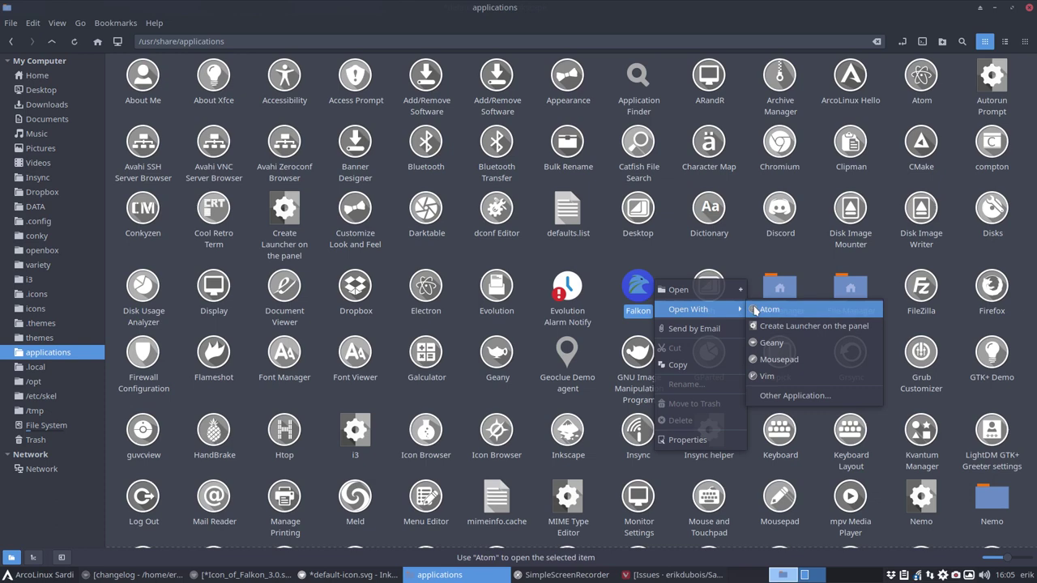
pyautogui.click(780, 344)
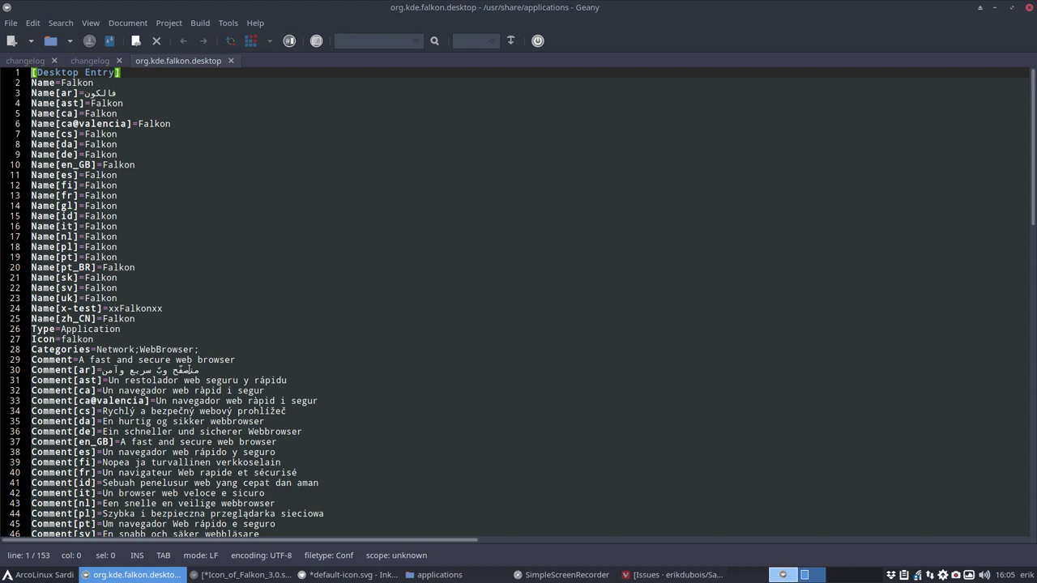
# Search the Falkon desktop file for icon, select the value of the Icon entry, and minimize the editor
pyautogui.hotkey('ctrl', 'f')
pyautogui.write('icon')
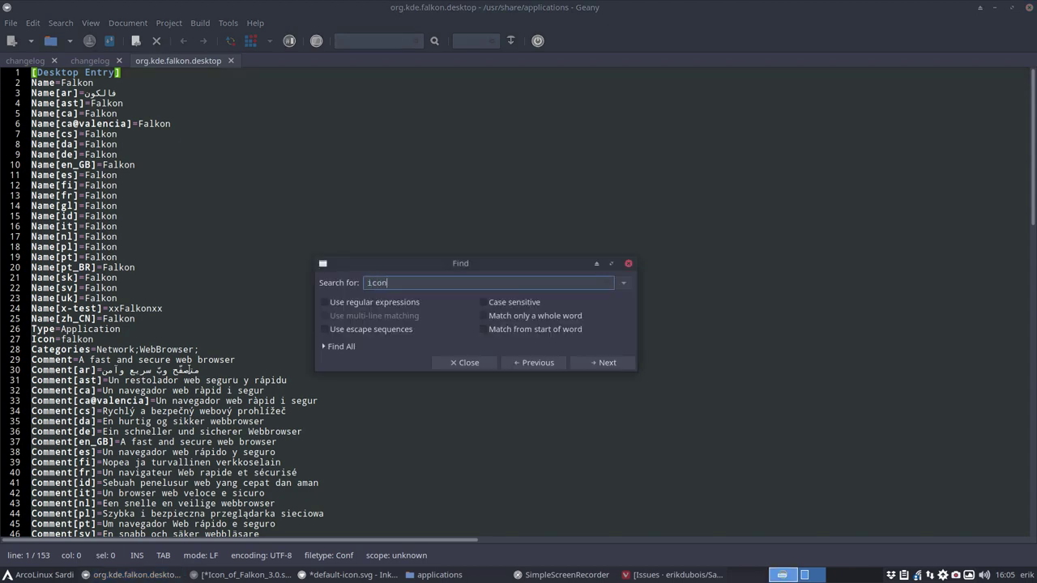
pyautogui.click(621, 367)
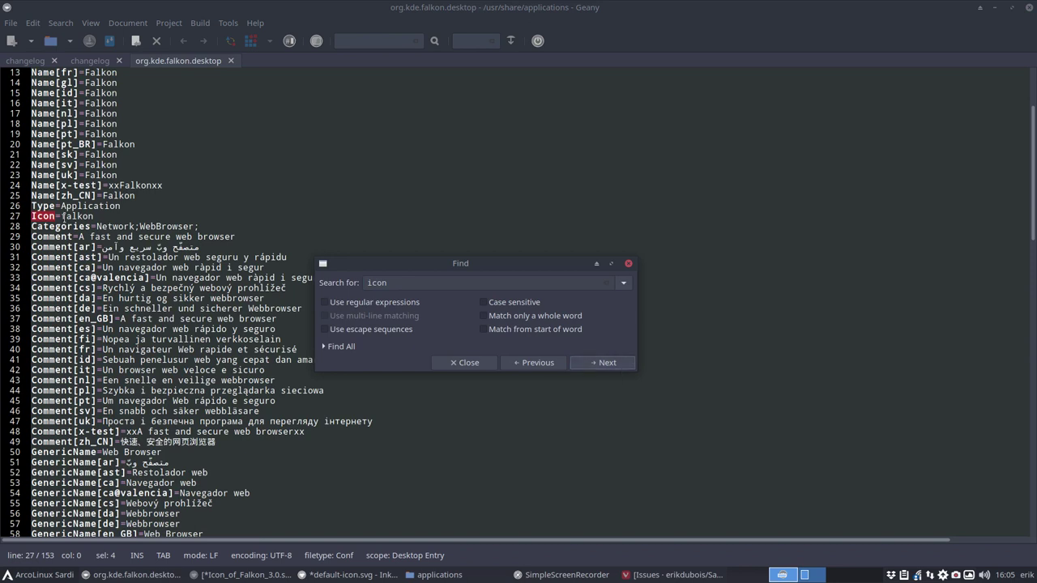
pyautogui.moveTo(63, 217); pyautogui.dragTo(100, 217)
pyautogui.click(96, 217)
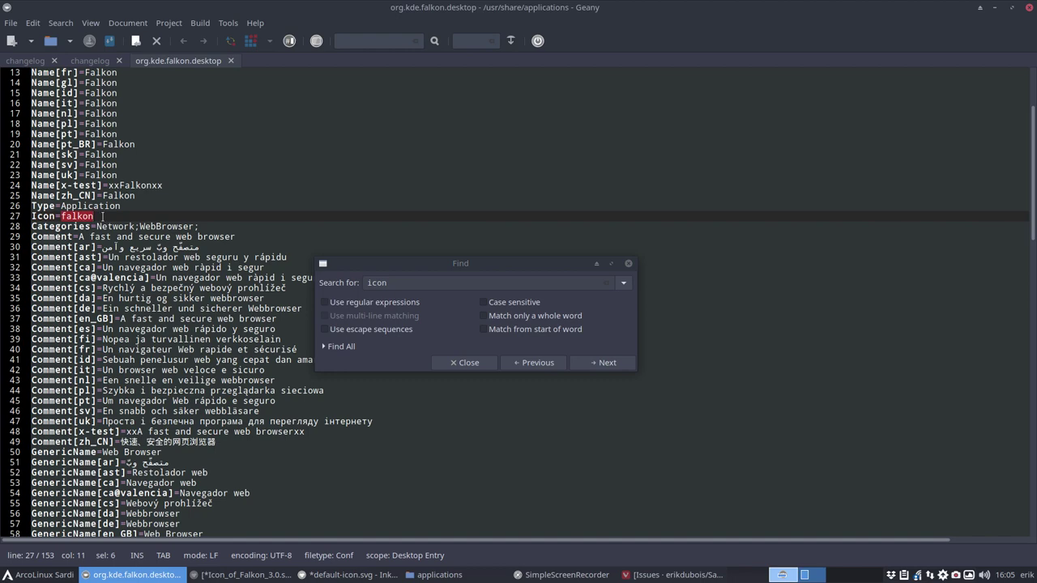
pyautogui.click(452, 361)
pyautogui.click(995, 10)
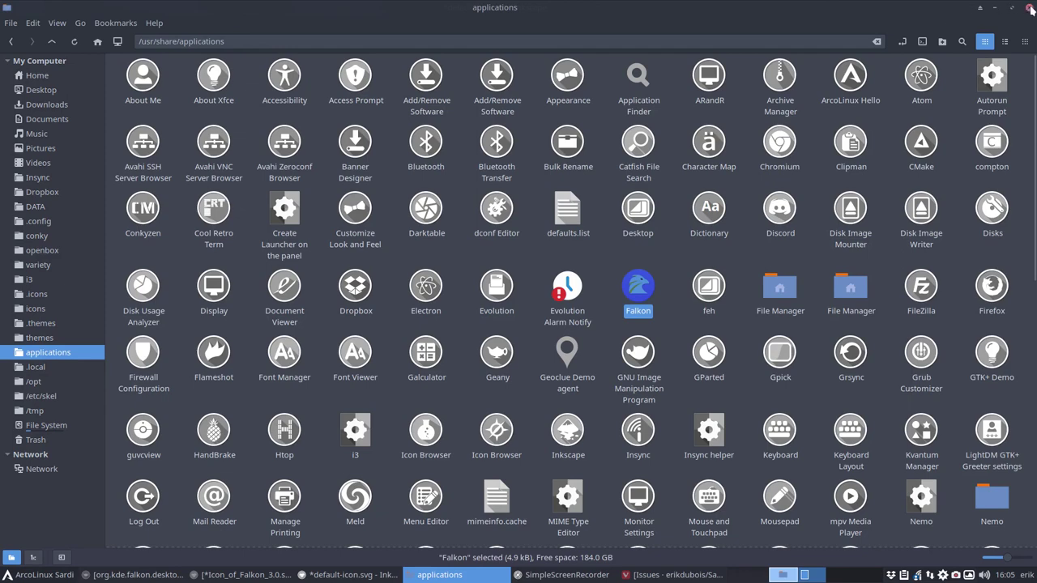
# Switch back to the default-icon drawing and save it in the Sardi-Flexible scalable apps folder as falkon.svg, an Optimized SVG
pyautogui.click(996, 8)
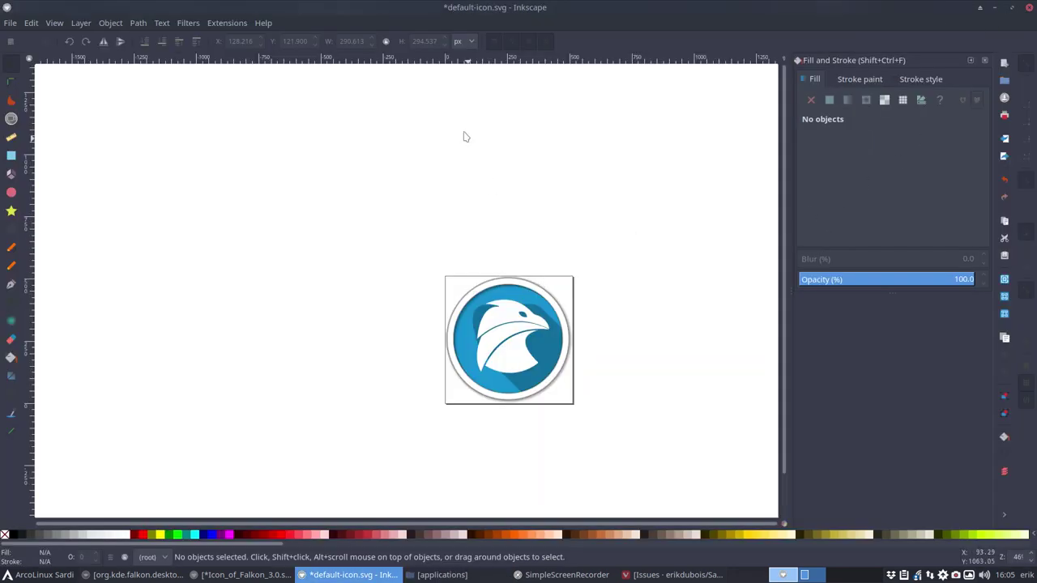
pyautogui.click(10, 23)
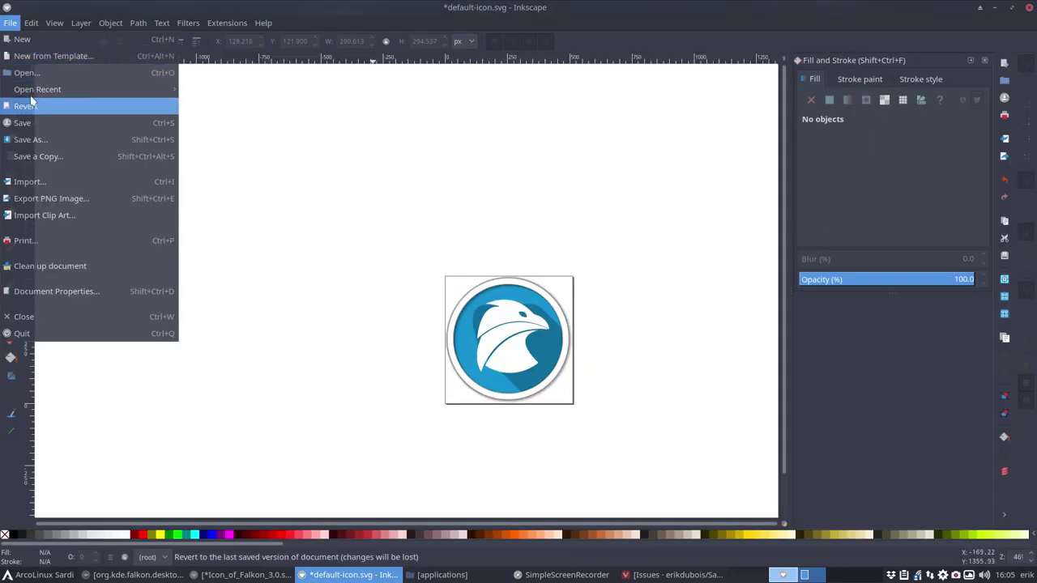
pyautogui.click(30, 139)
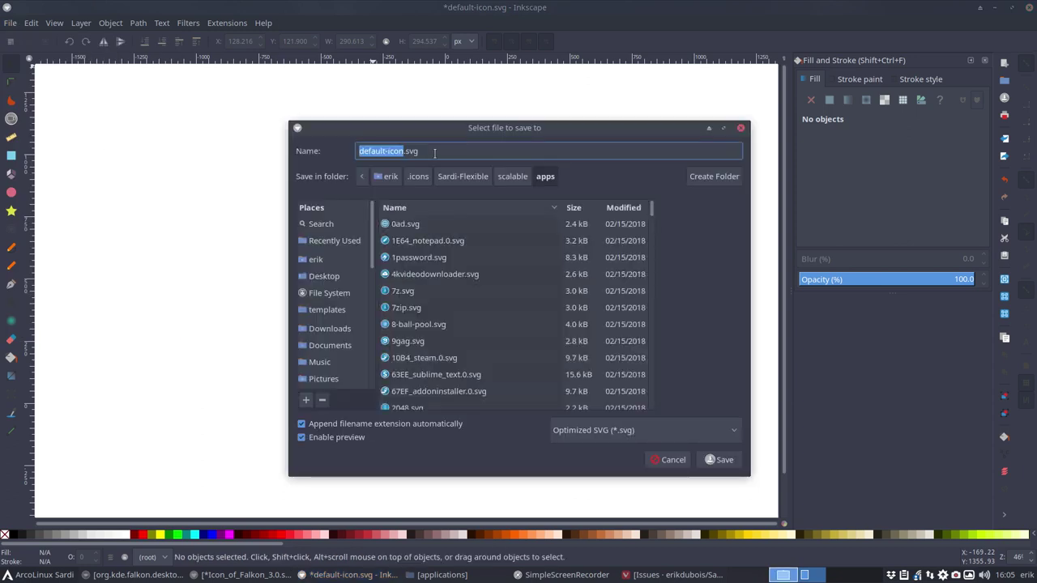
pyautogui.write('falkon')
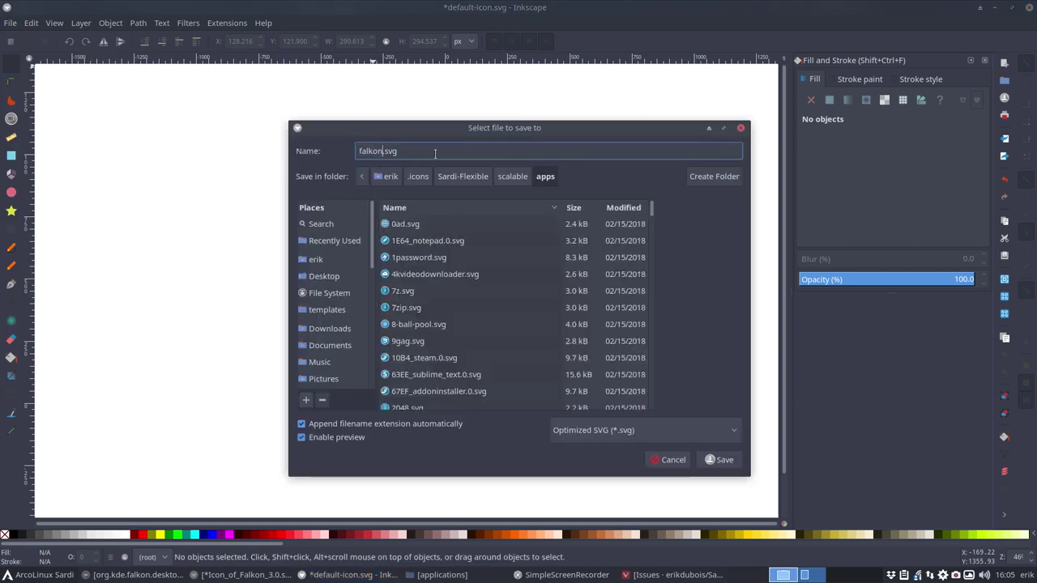
pyautogui.click(724, 460)
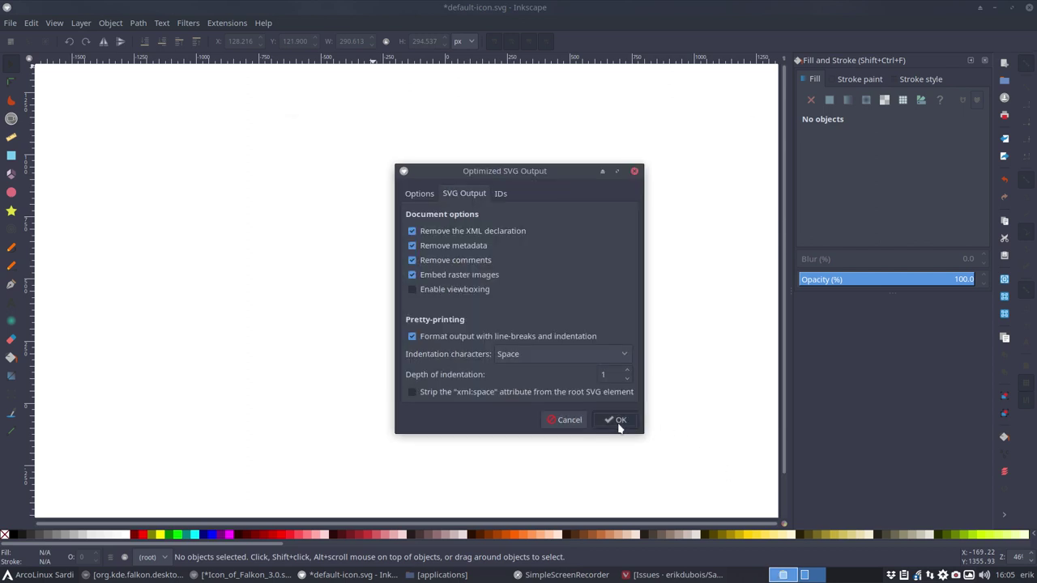
pyautogui.click(617, 420)
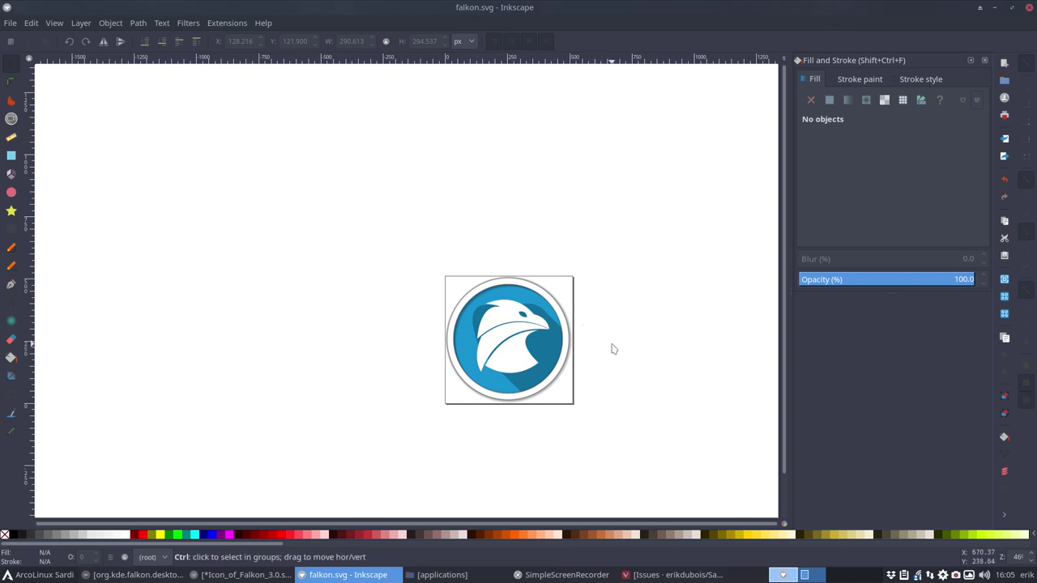
# Select all nodes of the semi-transparent shadow path behind the falcon and convert them to corner nodes with straight segments
pyautogui.keyDown('ctrl'); pyautogui.scroll(3, 613, 349); pyautogui.keyUp('ctrl')
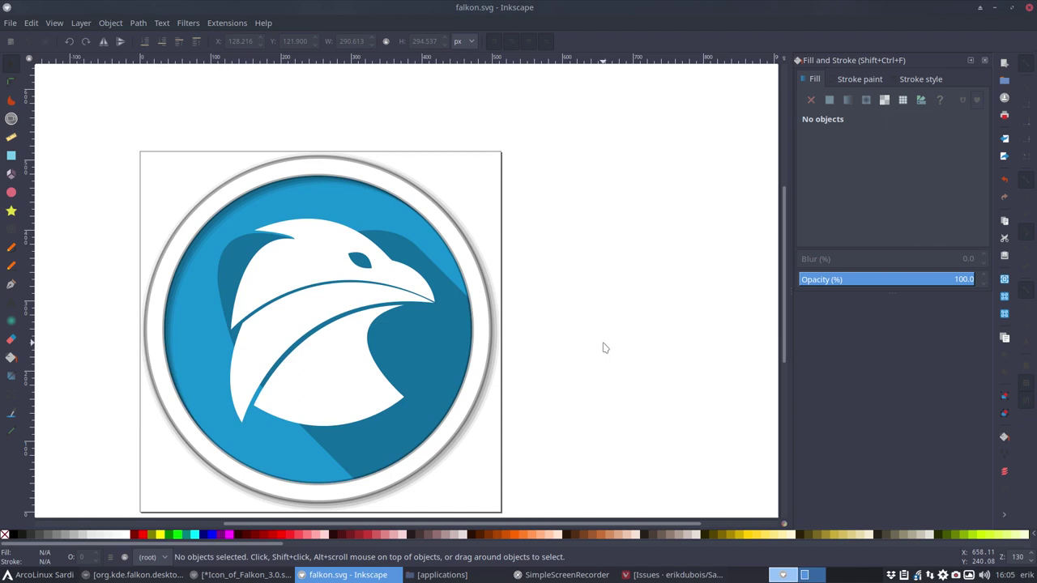
pyautogui.click(12, 81)
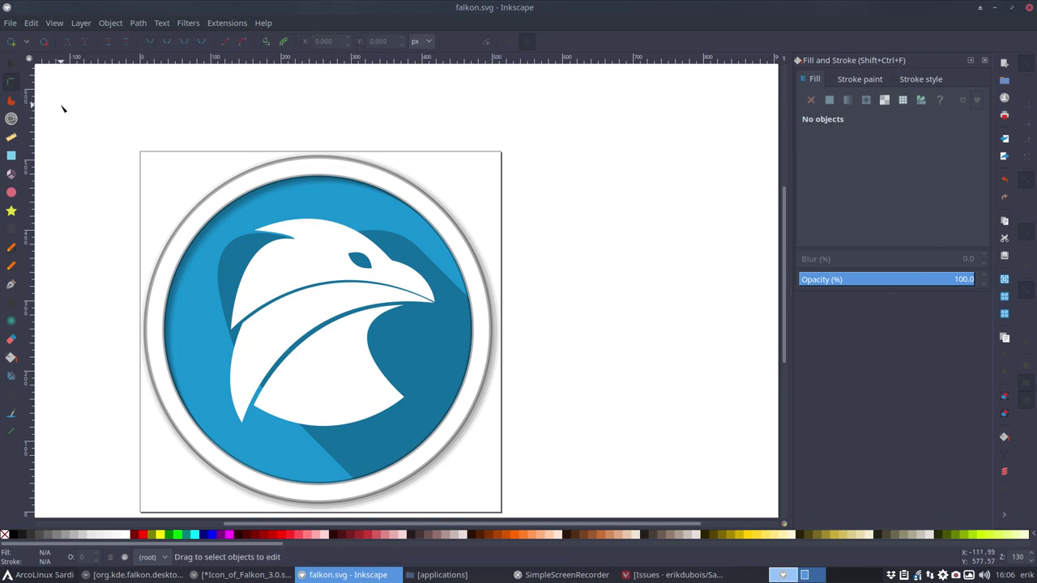
pyautogui.click(244, 248)
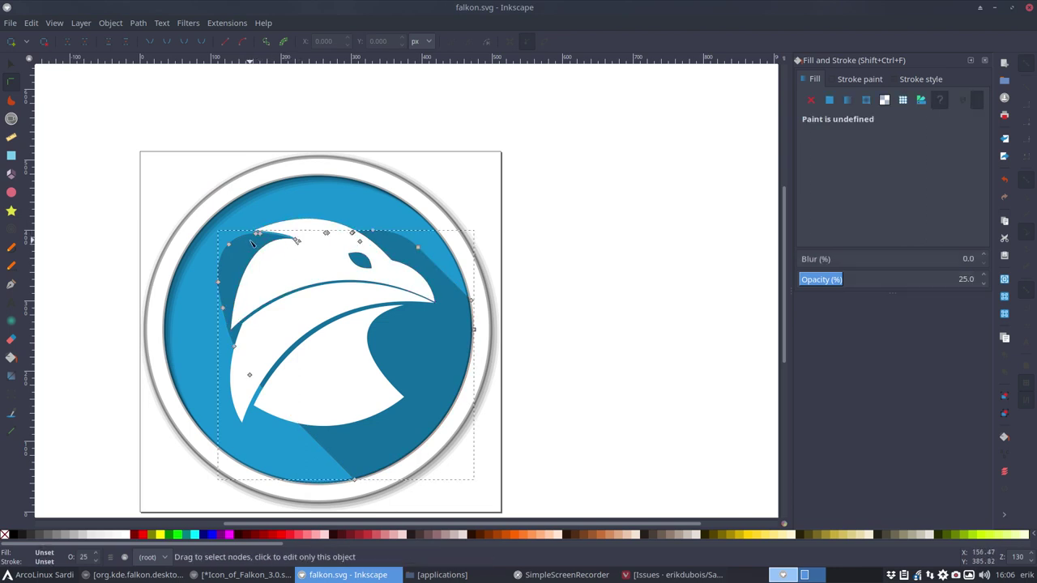
pyautogui.hotkey('ctrl', 'a')
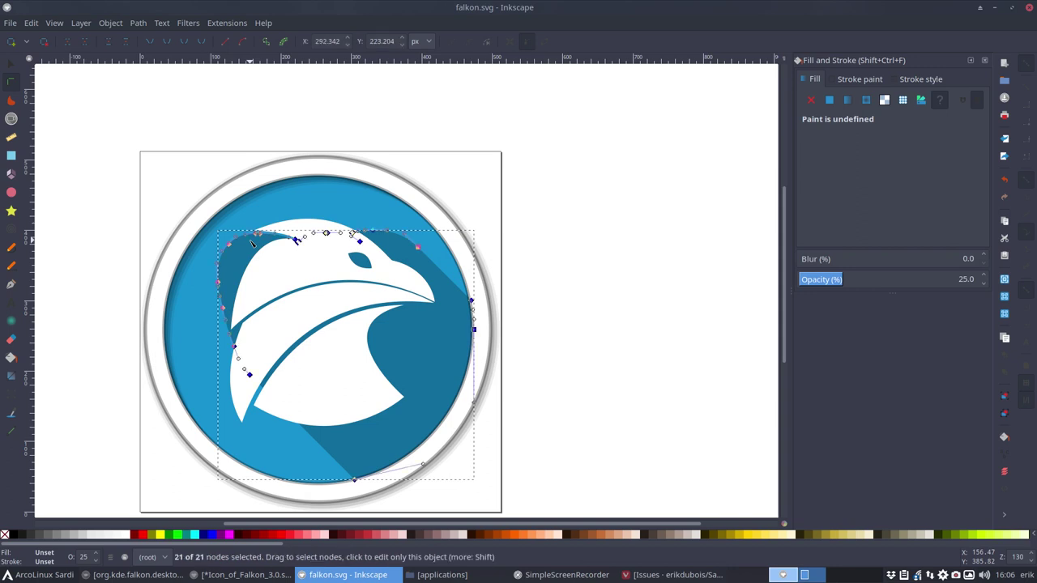
pyautogui.click(150, 43)
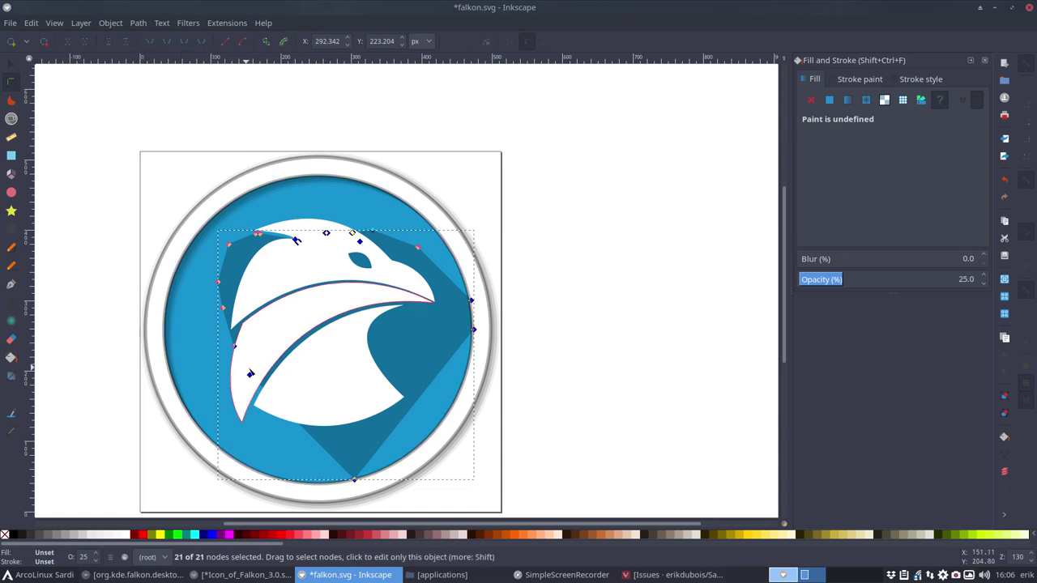
# Move the shadow's lower-left node to the neck tip at about X 145, Y 127 px and its bottom node to about X 292, Y 41 px
pyautogui.click(85, 197)
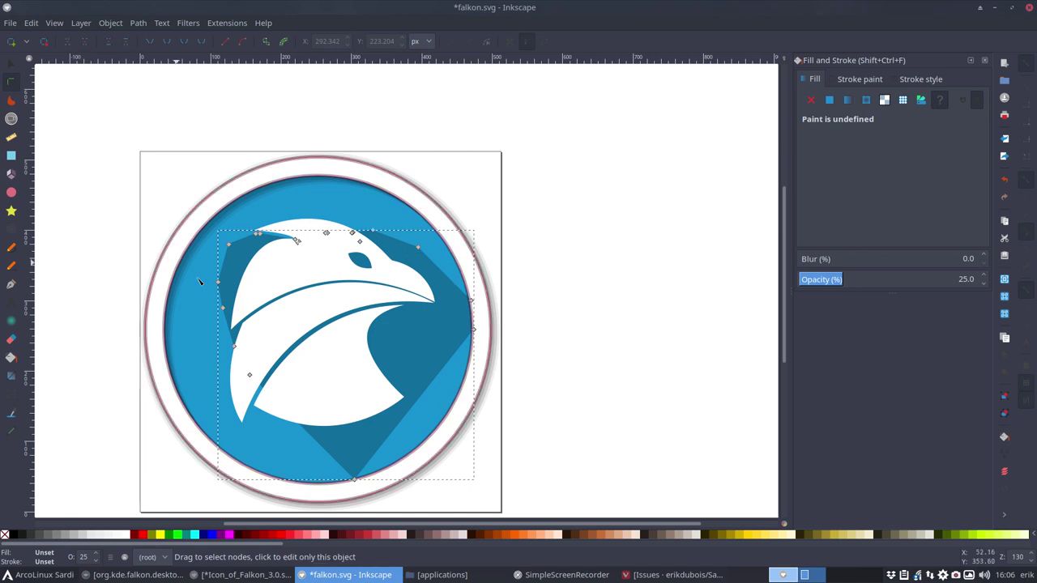
pyautogui.click(250, 374)
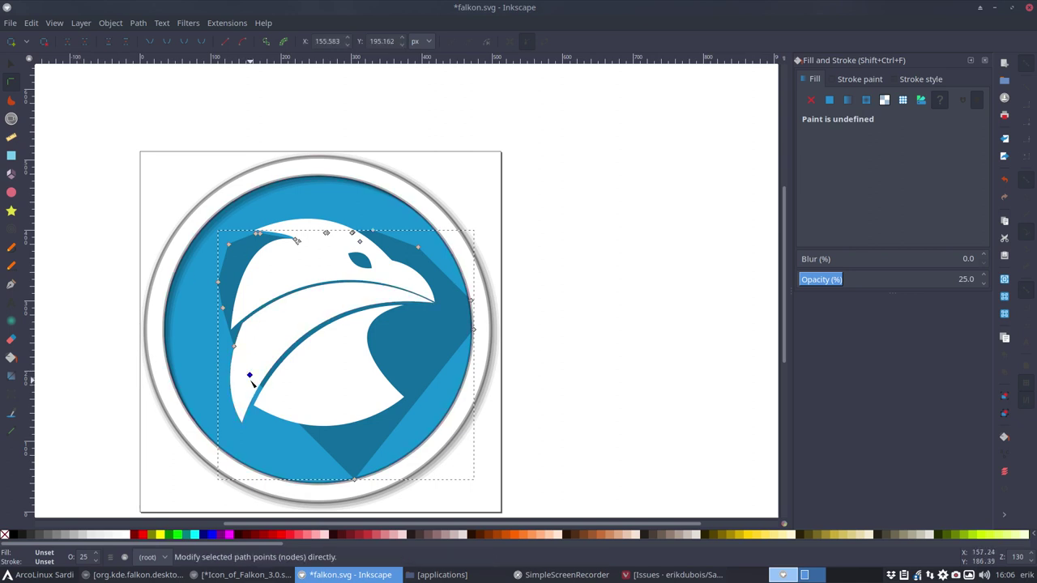
pyautogui.moveTo(250, 377); pyautogui.dragTo(243, 427)
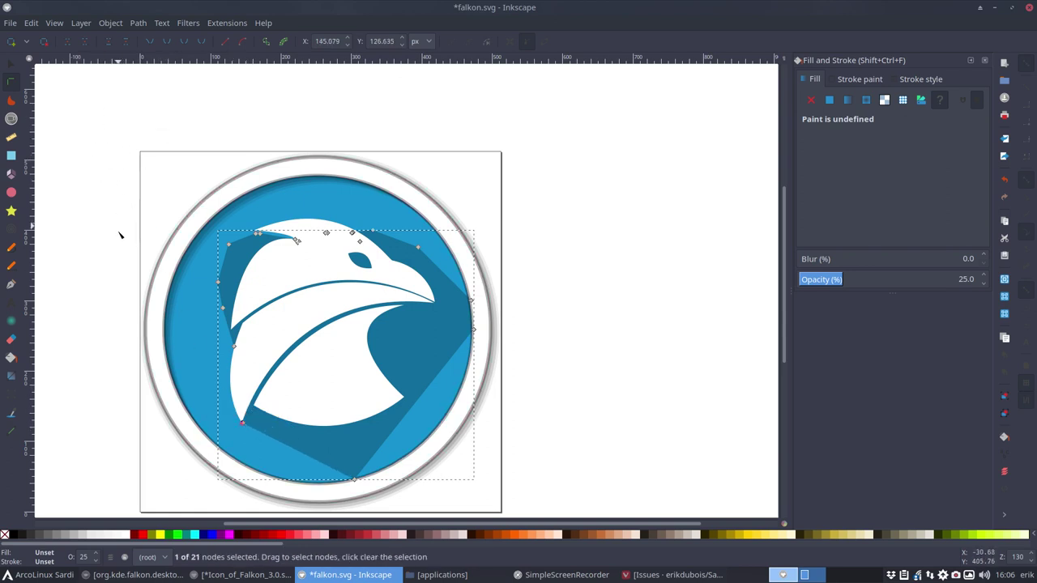
pyautogui.moveTo(353, 478); pyautogui.dragTo(346, 484)
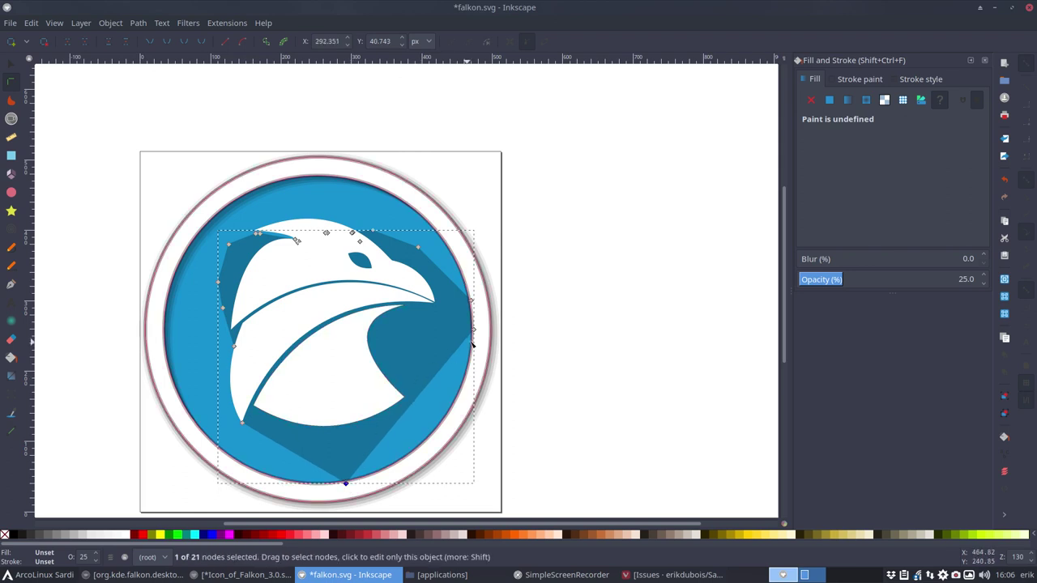
# Remove surplus shadow nodes by the circle's right edge and the head, placing the remaining ones at about 470, 318 px and 305, 402 px
pyautogui.click(475, 330)
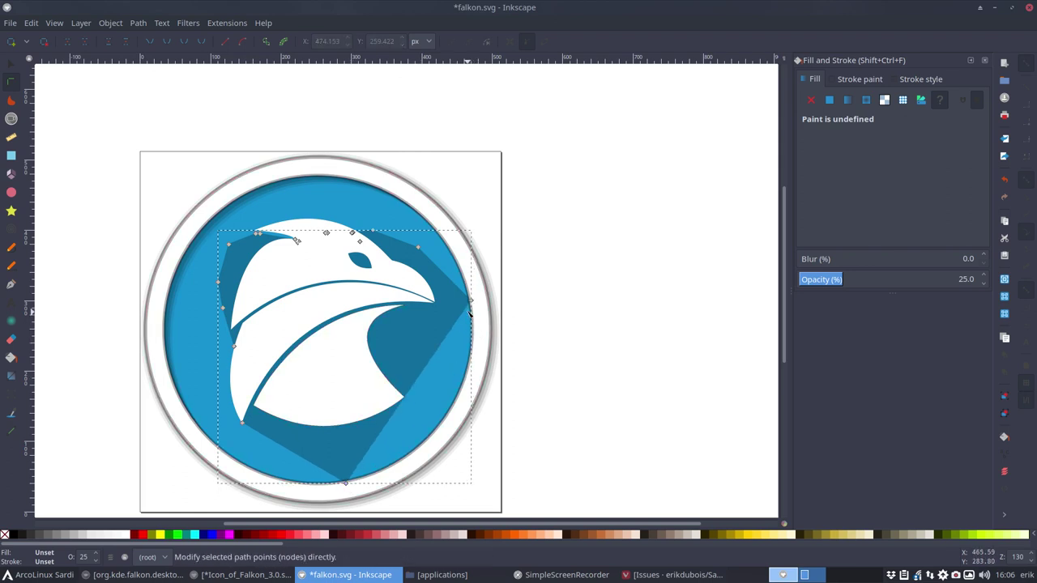
pyautogui.moveTo(475, 331); pyautogui.dragTo(471, 287)
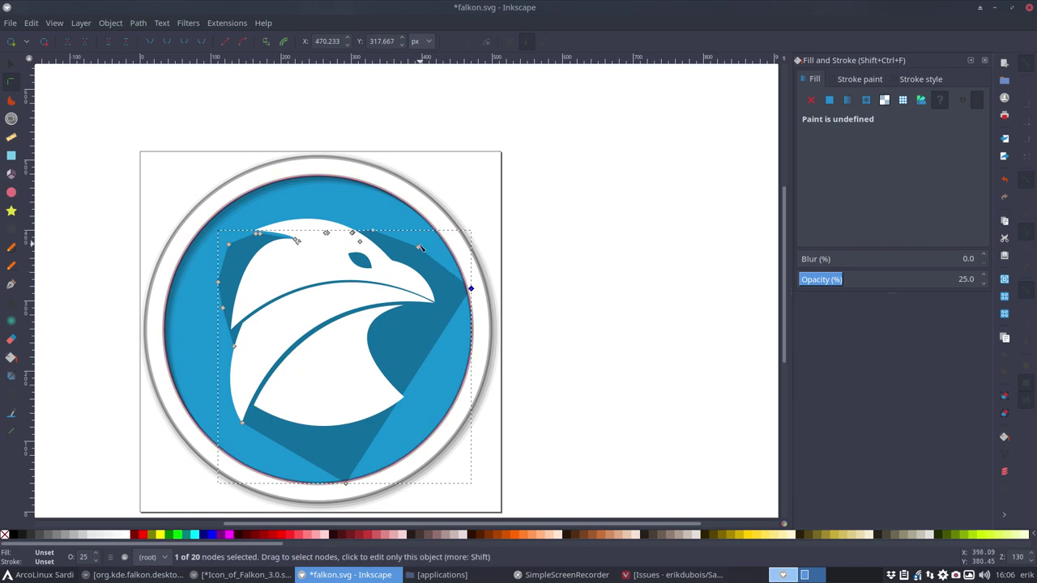
pyautogui.moveTo(418, 247); pyautogui.dragTo(352, 232)
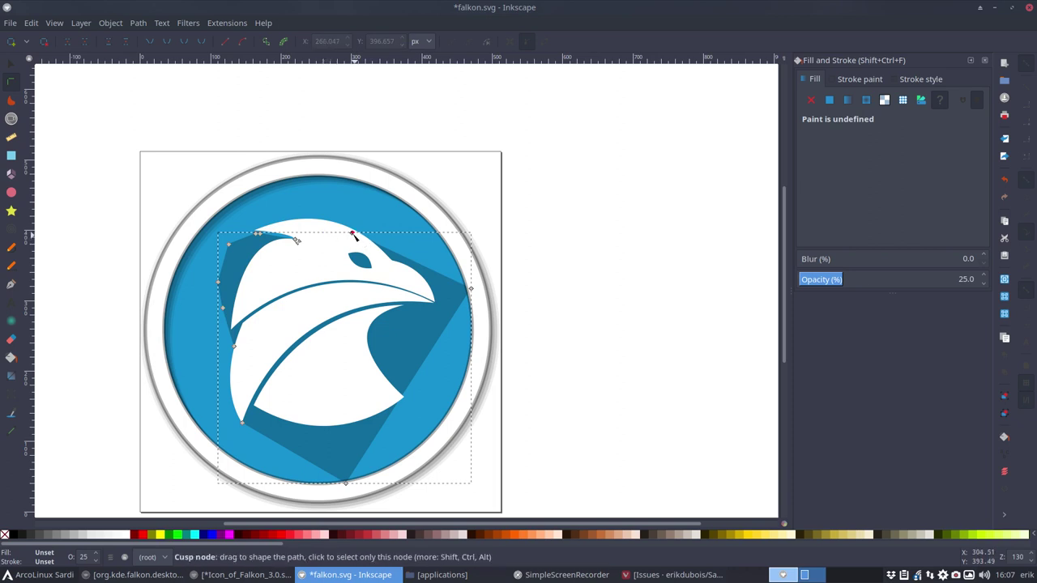
pyautogui.moveTo(350, 233); pyautogui.dragTo(361, 226)
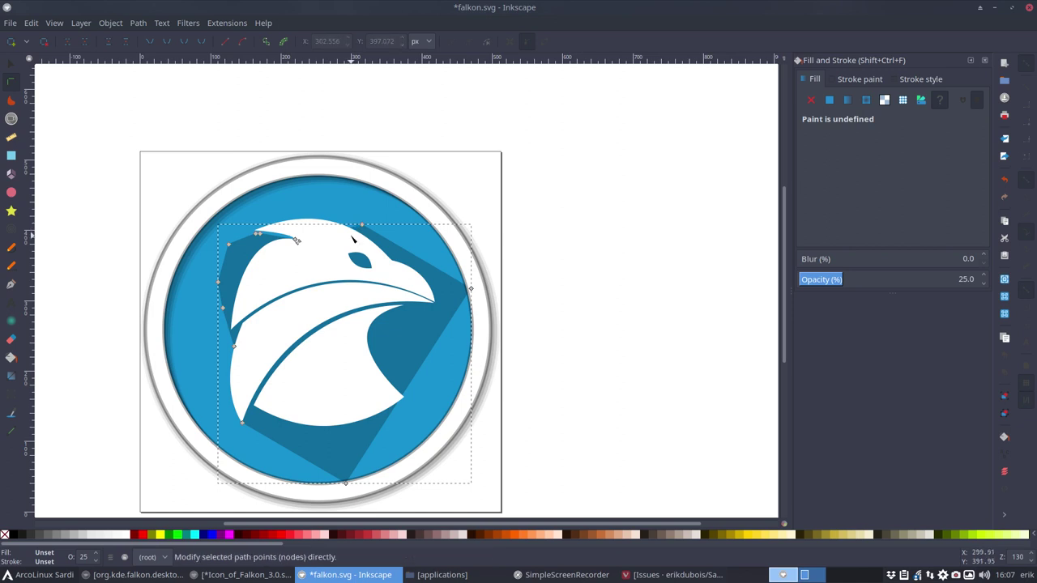
pyautogui.moveTo(362, 226)
pyautogui.mouseDown()
pyautogui.moveTo(335, 225)
pyautogui.moveTo(358, 232)
pyautogui.mouseUp()
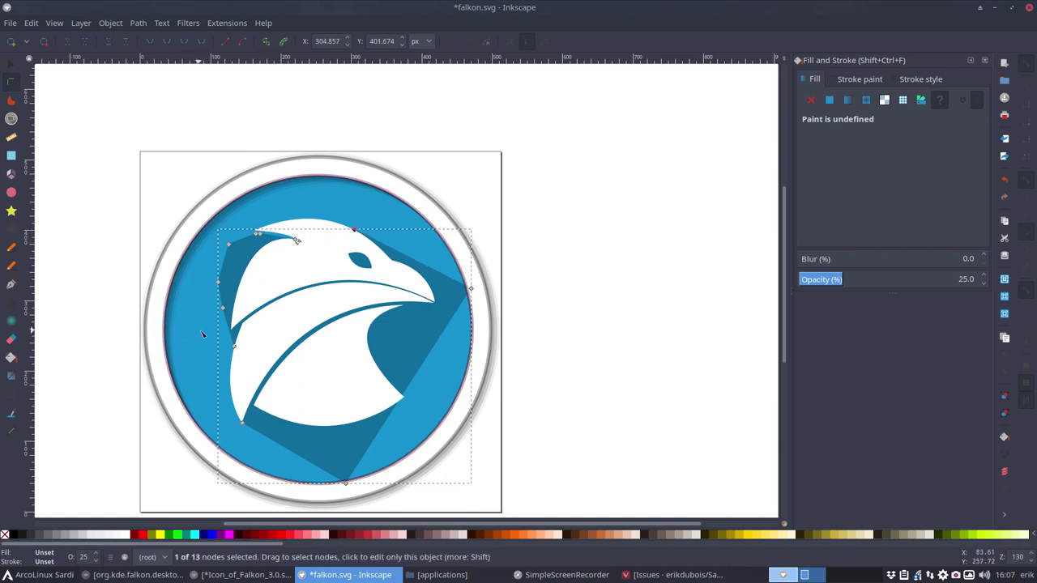
# Move the shadow nodes along the back of the falcon's head and neck underneath the white shapes, leaving only a small shadow below the crest
pyautogui.moveTo(234, 348)
pyautogui.mouseDown()
pyautogui.moveTo(246, 341)
pyautogui.moveTo(232, 330)
pyautogui.moveTo(248, 342)
pyautogui.mouseUp()
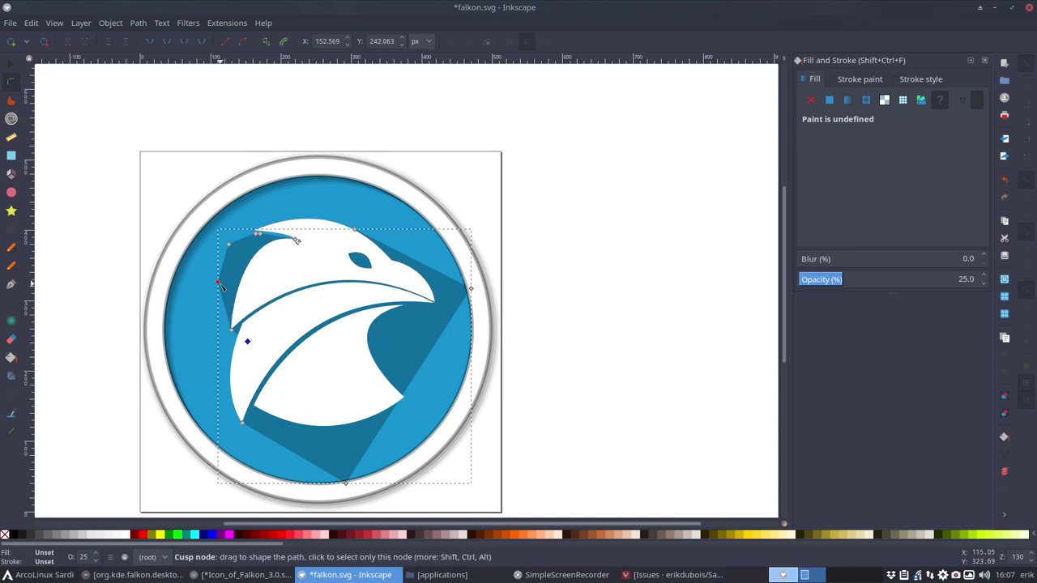
pyautogui.moveTo(219, 282); pyautogui.dragTo(248, 294)
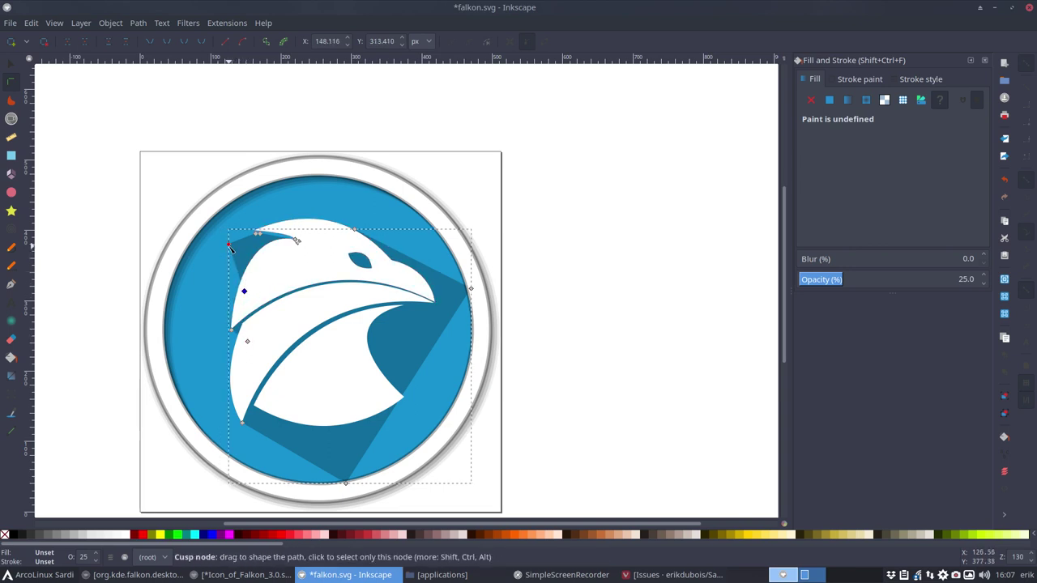
pyautogui.moveTo(230, 245); pyautogui.dragTo(255, 276)
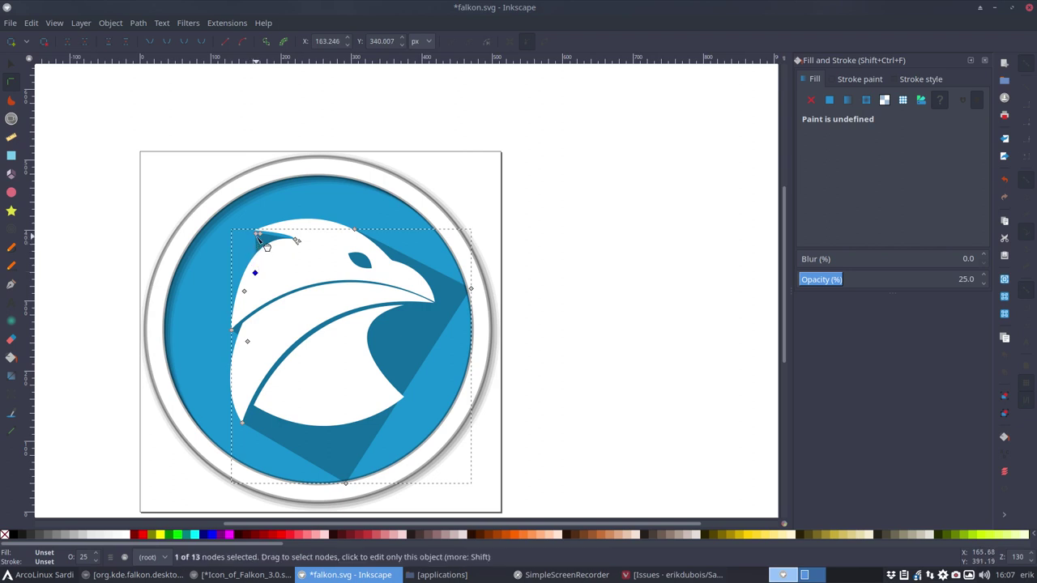
pyautogui.moveTo(260, 235); pyautogui.dragTo(278, 245)
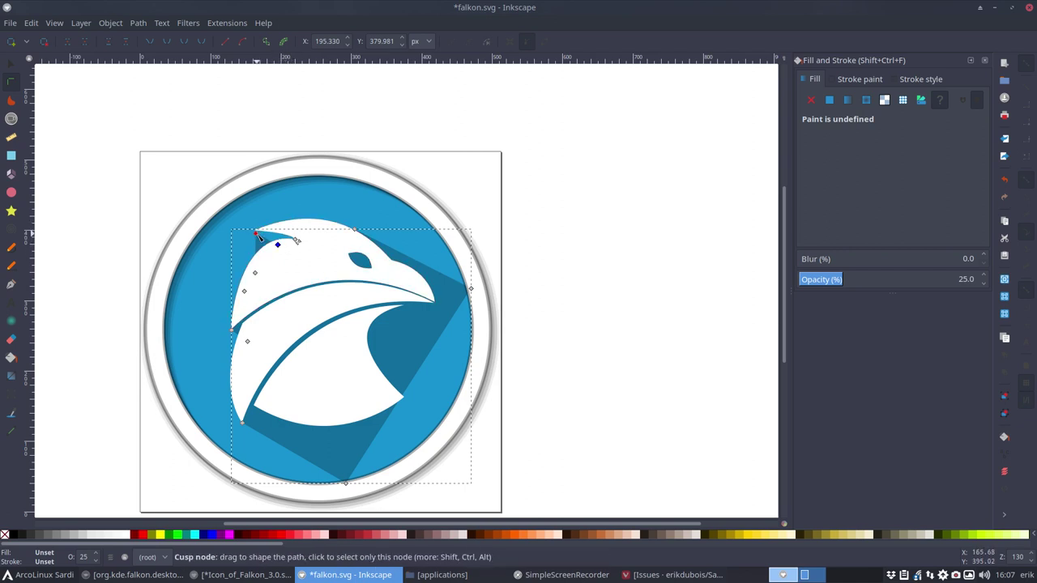
pyautogui.moveTo(258, 236); pyautogui.dragTo(293, 232)
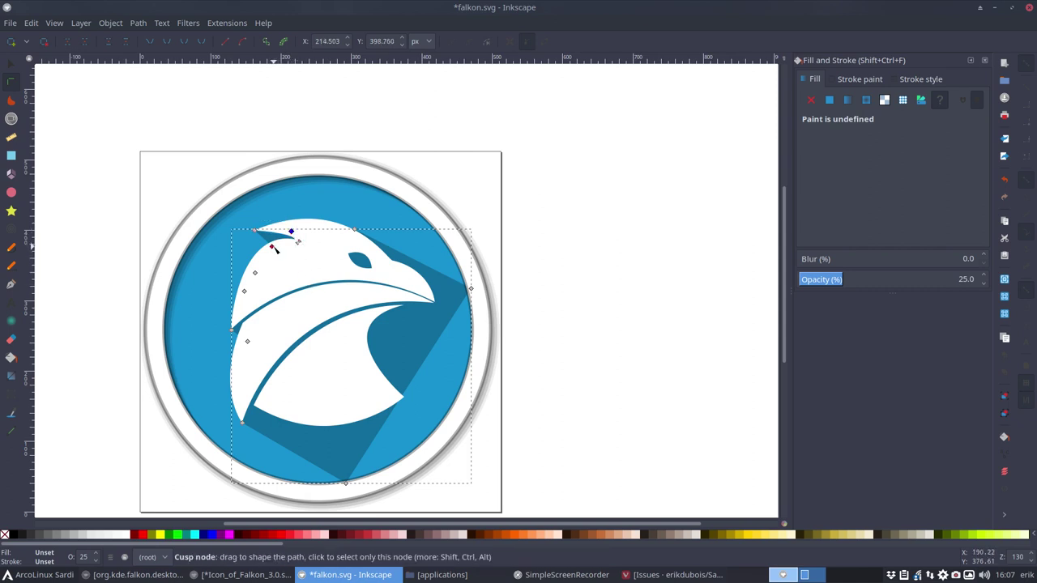
pyautogui.moveTo(275, 248); pyautogui.dragTo(283, 247)
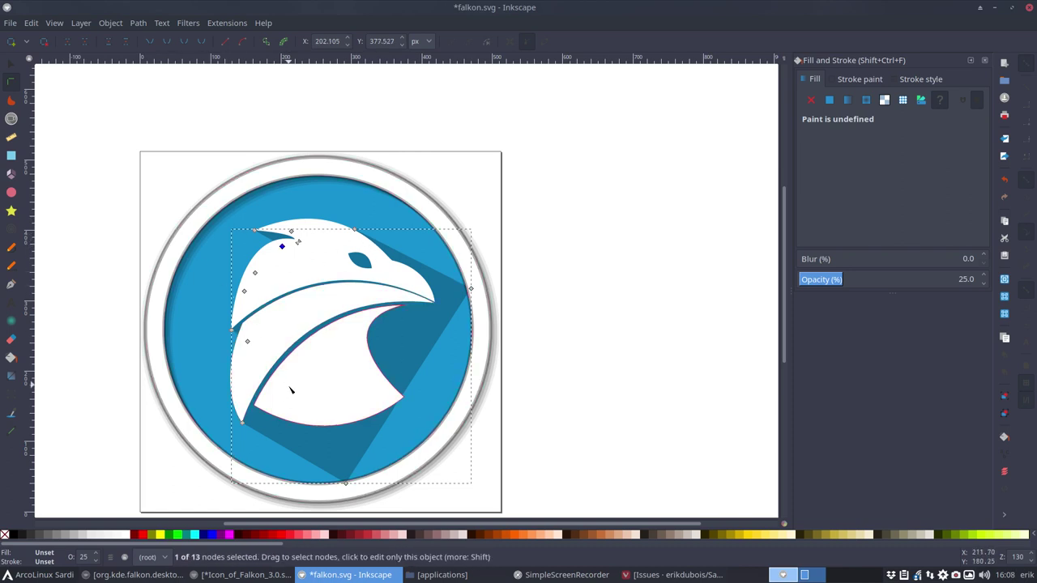
# Bend the shadow's straight lower-right segment outward to follow the blue circle's edge, and deselect everything
pyautogui.moveTo(410, 386)
pyautogui.mouseDown()
pyautogui.moveTo(429, 414)
pyautogui.moveTo(420, 390)
pyautogui.mouseUp()
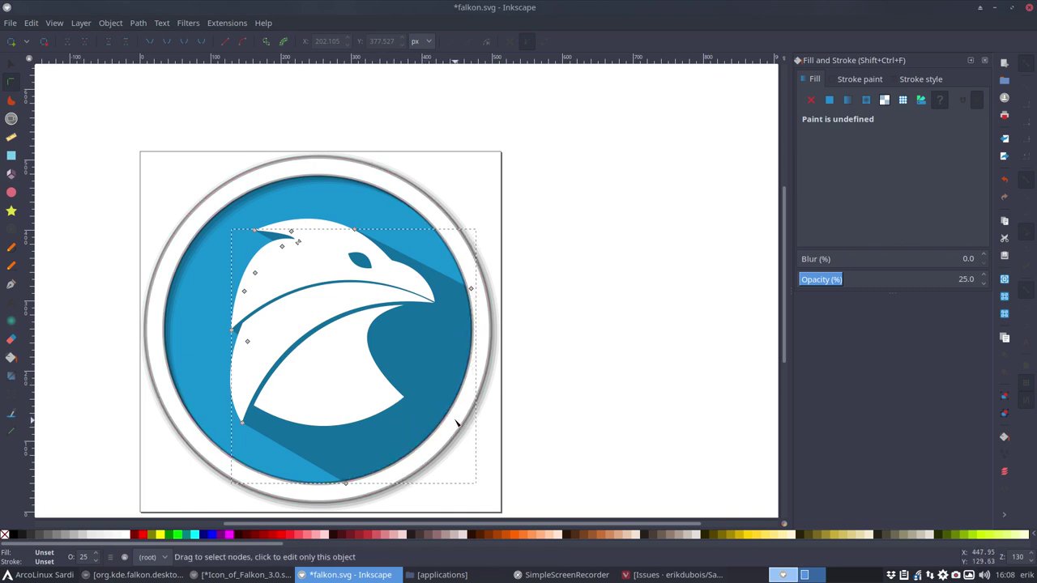
pyautogui.moveTo(447, 406)
pyautogui.mouseDown()
pyautogui.moveTo(461, 411)
pyautogui.moveTo(452, 409)
pyautogui.mouseUp()
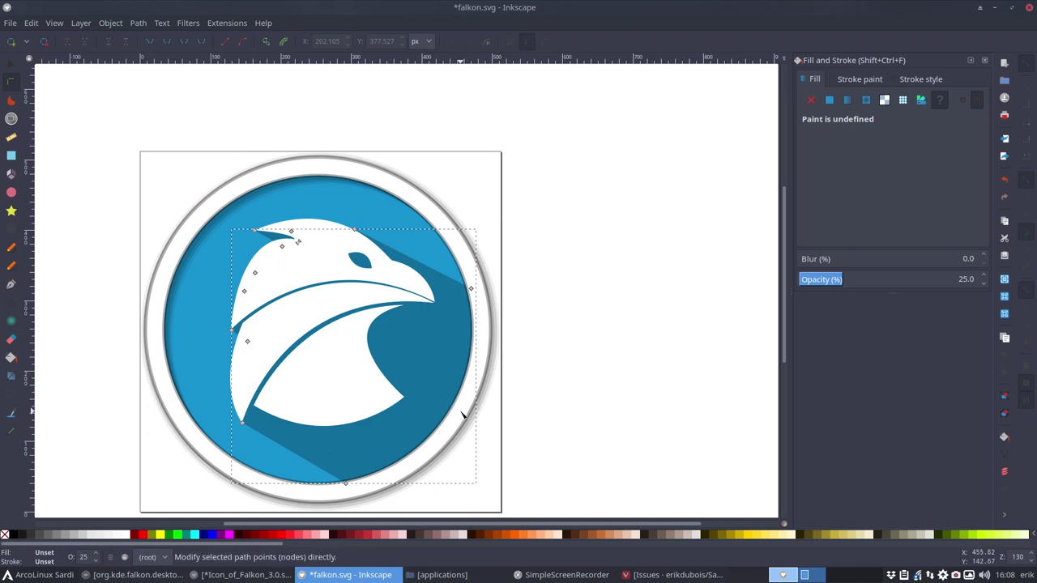
pyautogui.click(465, 408)
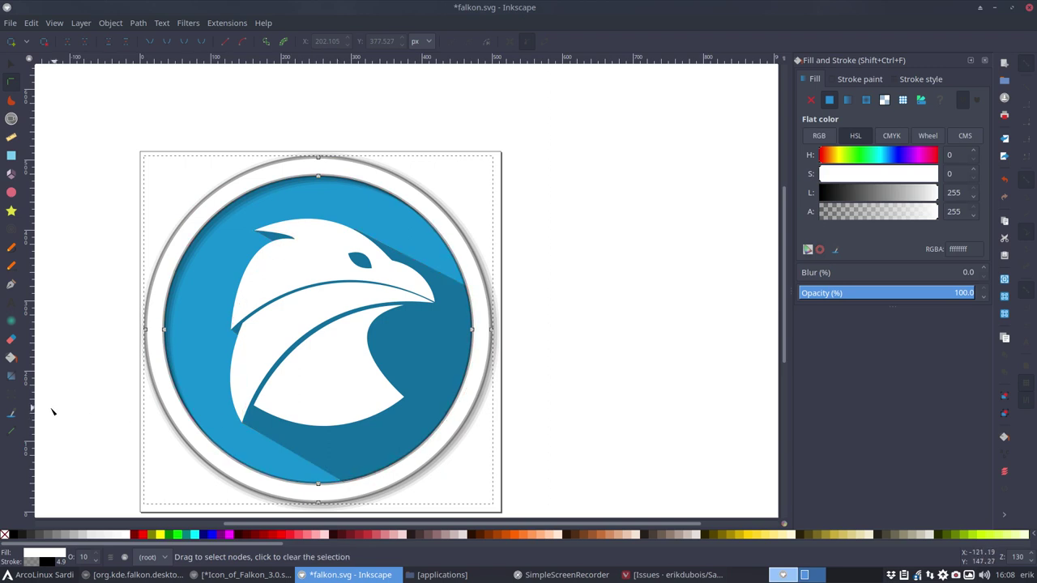
pyautogui.click(61, 368)
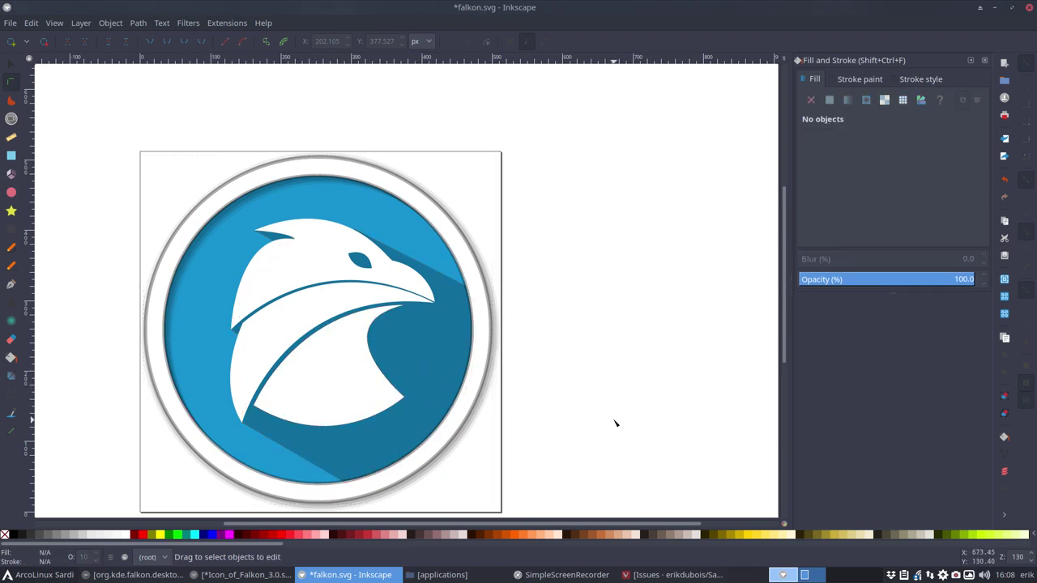
# Reselect the shadow and shift its right edge node about 5 px right and 20 px down, and its bottom node to about X 305, Y 44 px
pyautogui.keyDown('ctrl'); pyautogui.scroll(-2, 591, 408); pyautogui.keyUp('ctrl')
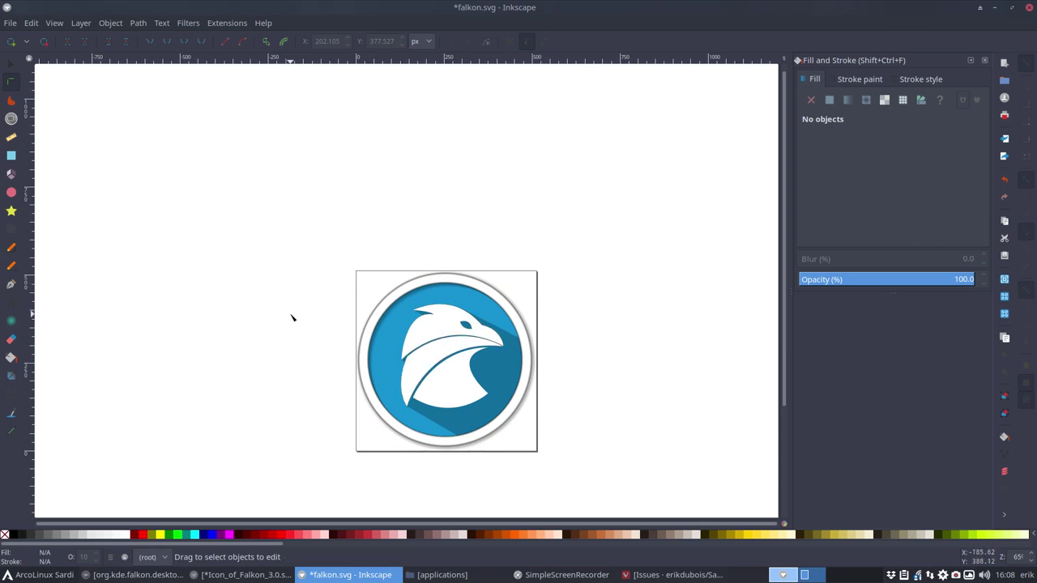
pyautogui.scroll(3, 292, 318)
pyautogui.scroll(-3, 293, 317)
pyautogui.click(521, 345)
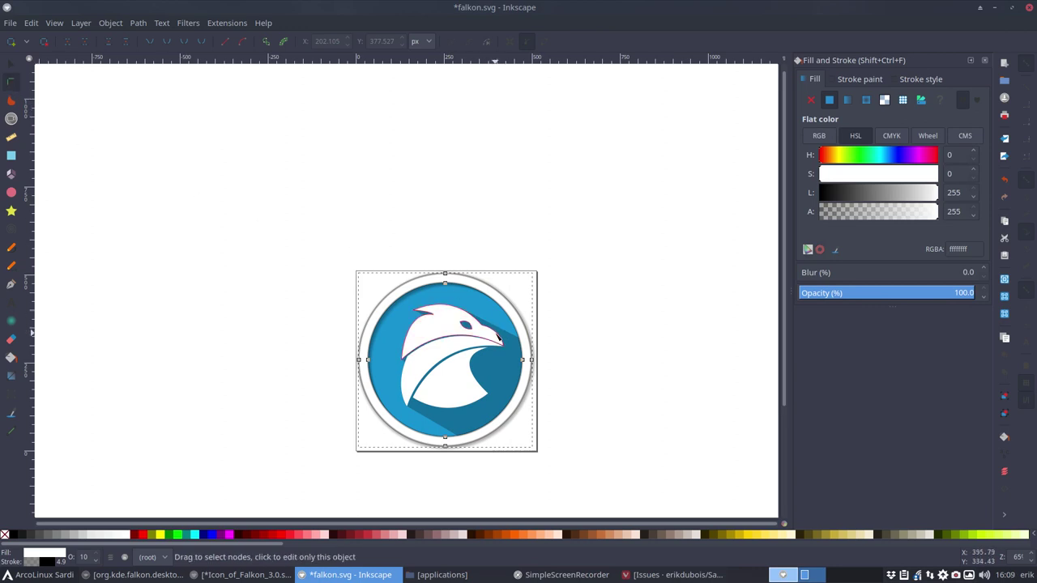
pyautogui.click(514, 346)
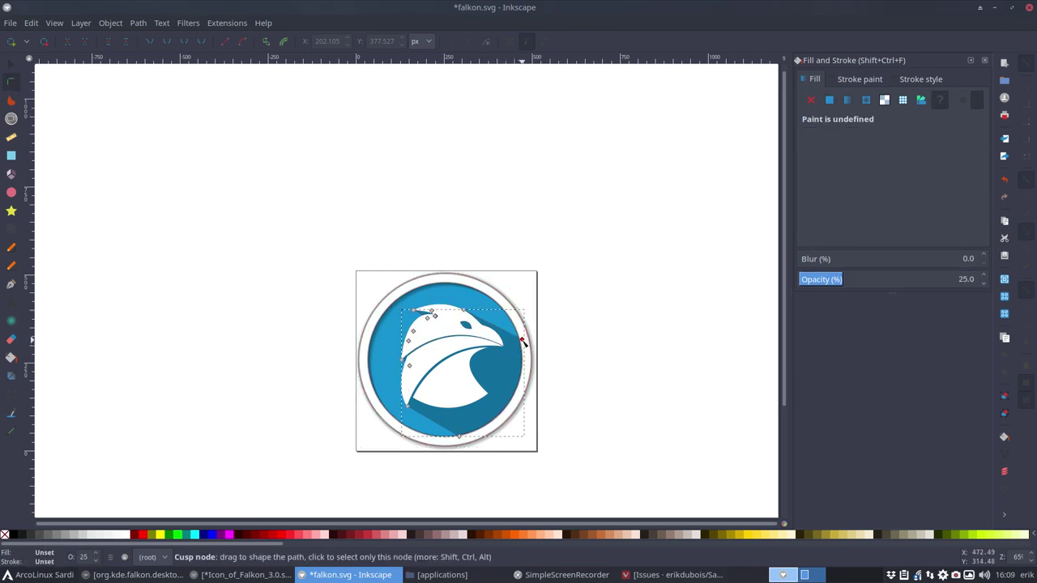
pyautogui.moveTo(524, 342); pyautogui.dragTo(526, 349)
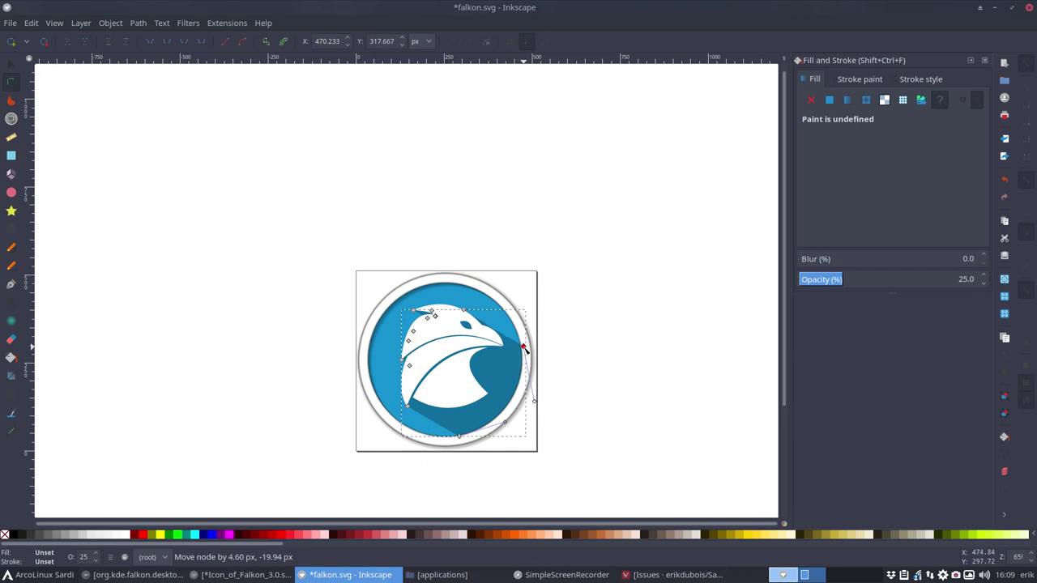
pyautogui.moveTo(525, 349); pyautogui.dragTo(525, 350)
pyautogui.moveTo(461, 437)
pyautogui.mouseDown()
pyautogui.moveTo(497, 429)
pyautogui.moveTo(465, 436)
pyautogui.mouseUp()
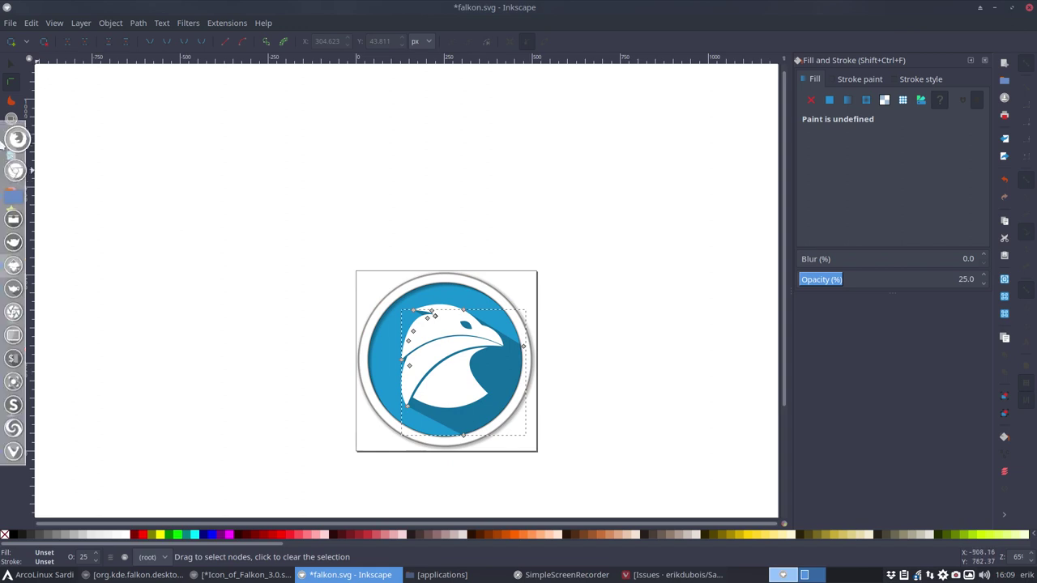
# Deselect the shadow and save the icon as Optimized SVG over falkon.svg in Sardi-Flexible/scalable/apps, keeping the default output options
pyautogui.click(13, 68)
pyautogui.click(604, 273)
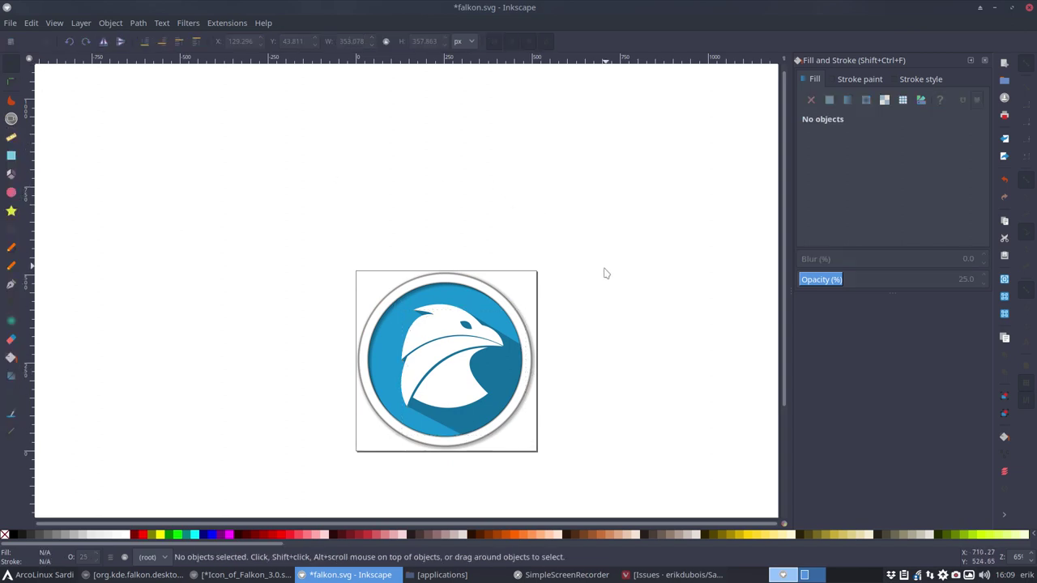
pyautogui.scroll(-3, 604, 273)
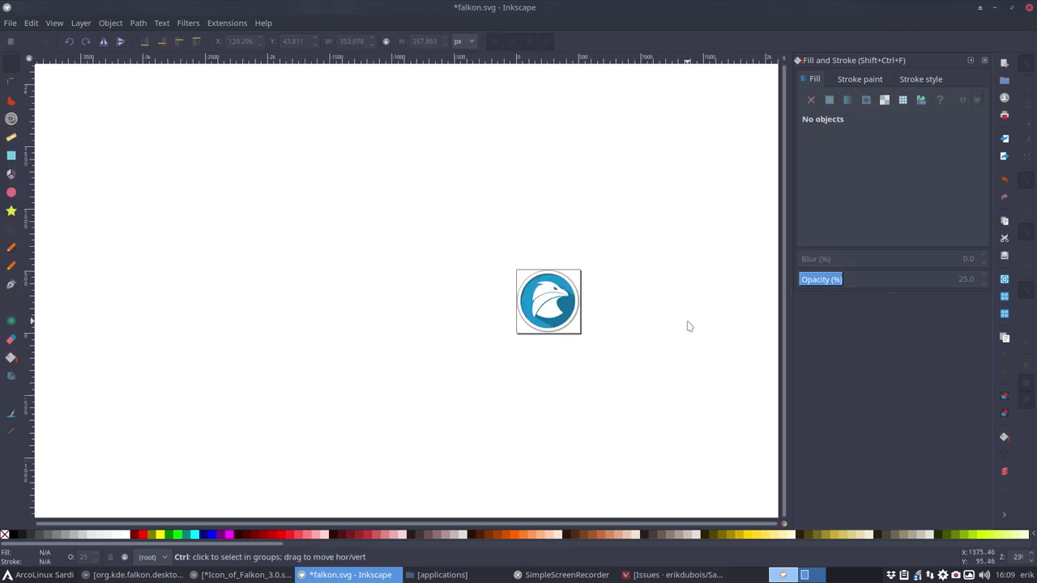
pyautogui.scroll(2, 687, 326)
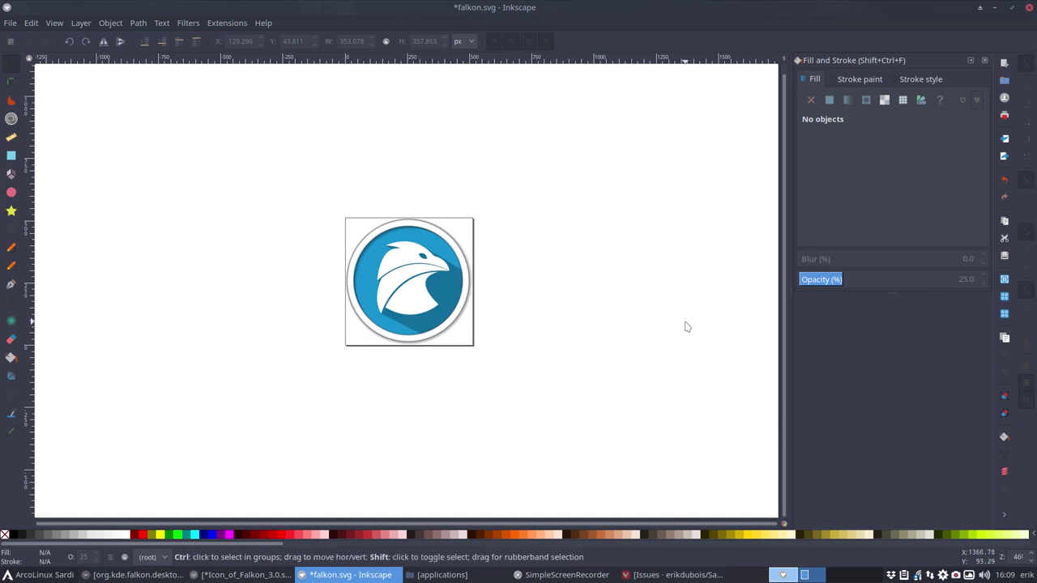
pyautogui.hotkey('ctrl', 'shift', 's')
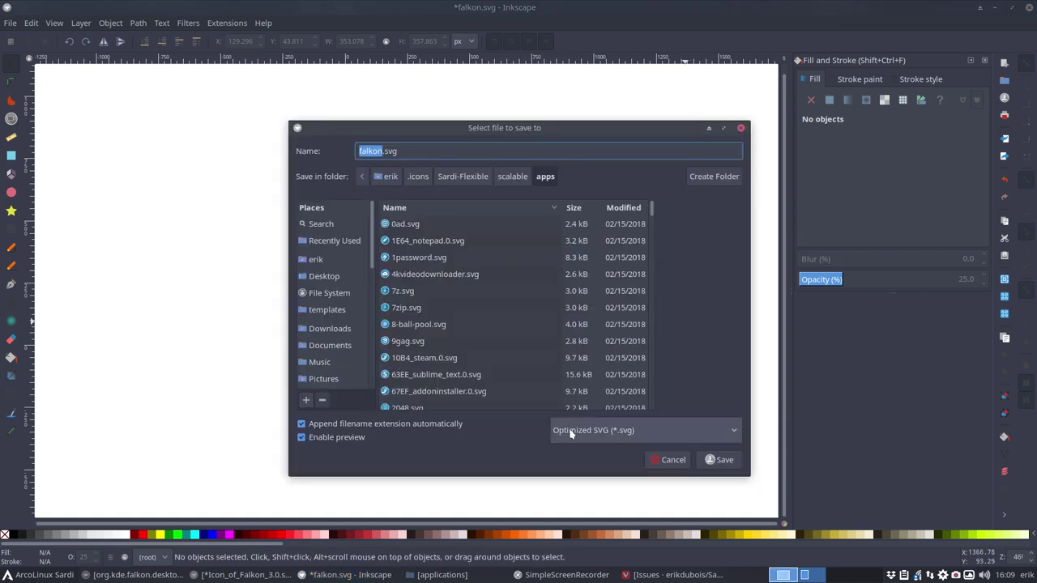
pyautogui.click(719, 459)
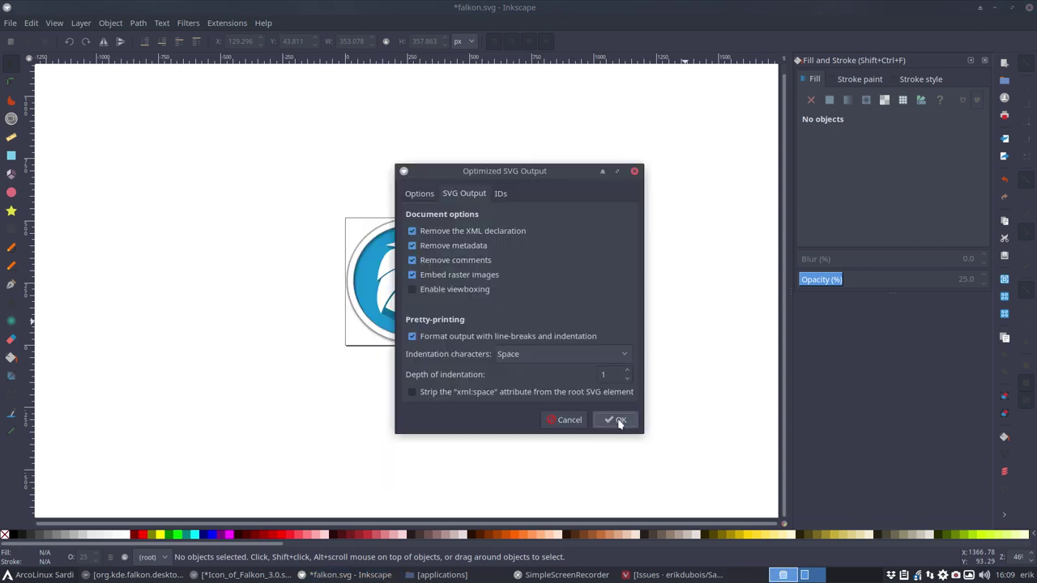
pyautogui.click(620, 421)
pyautogui.click(625, 344)
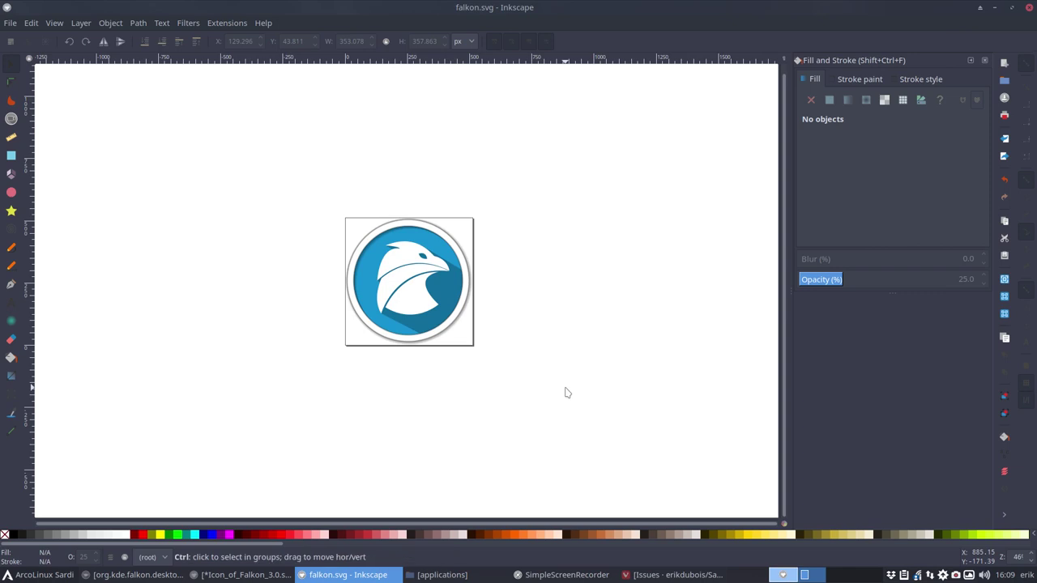
# Save a copy of the icon as falkon.svg in the .icons/Sardi-Mono/scalable/apps folder, in Optimized SVG format
pyautogui.scroll(-2, 567, 393)
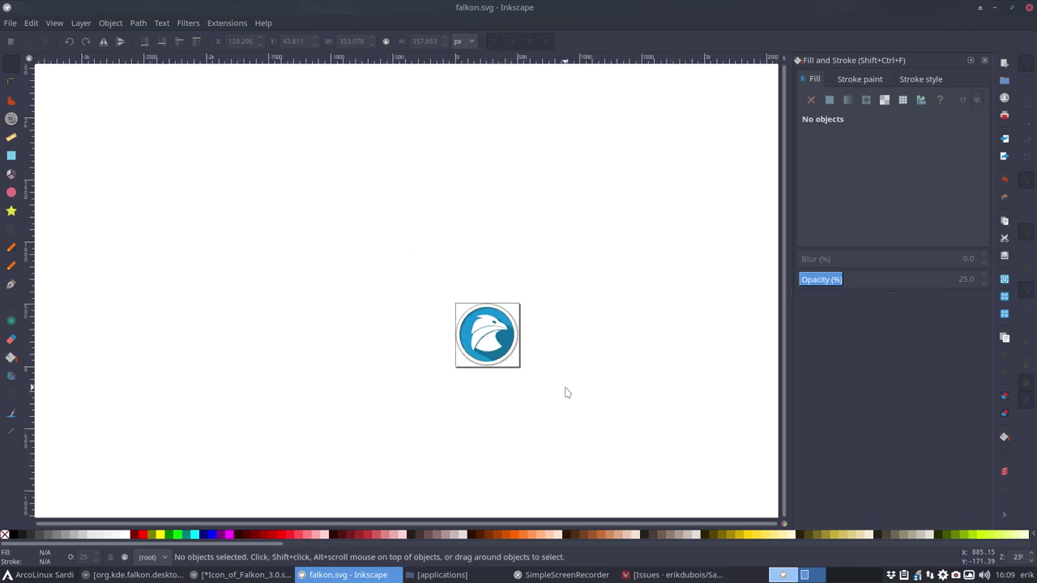
pyautogui.scroll(2, 567, 393)
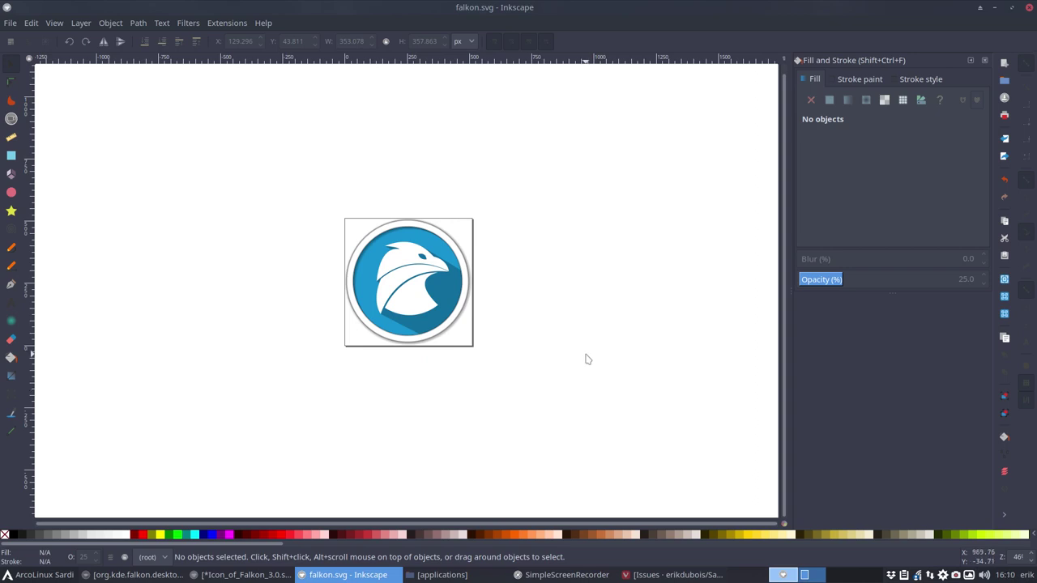
pyautogui.click(12, 27)
pyautogui.click(70, 141)
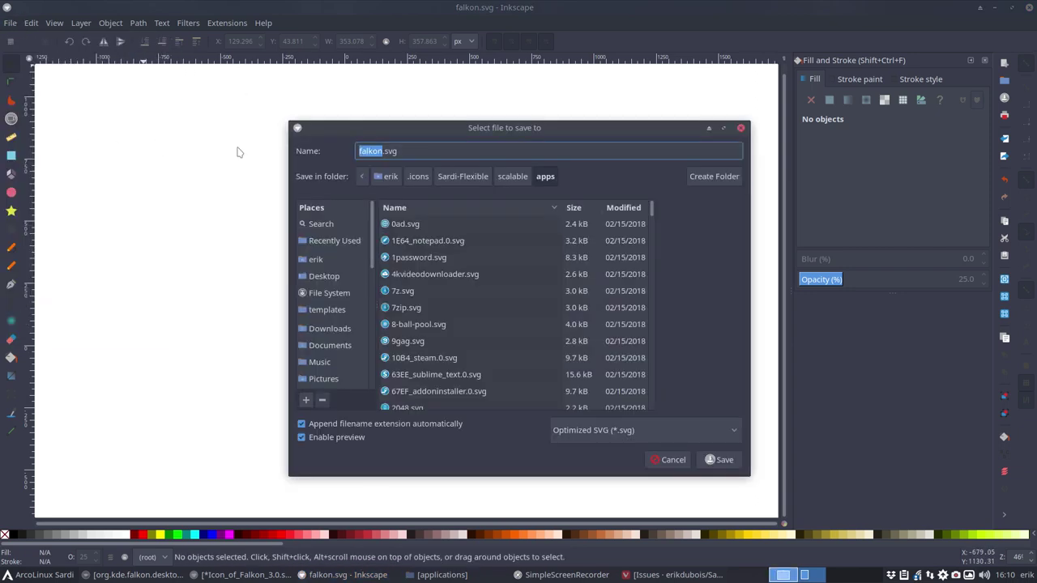
pyautogui.click(418, 176)
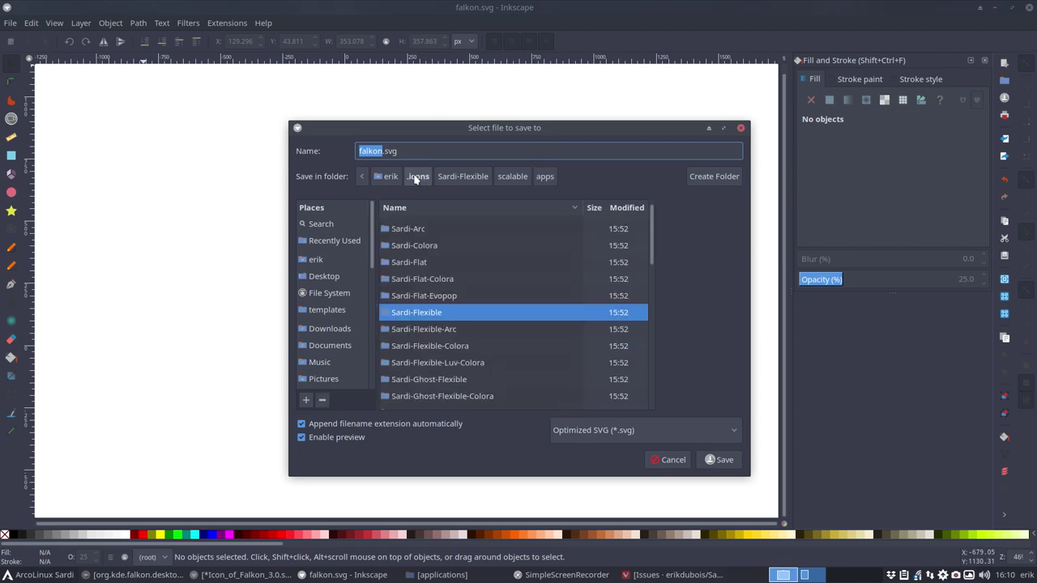
pyautogui.doubleClick(430, 360)
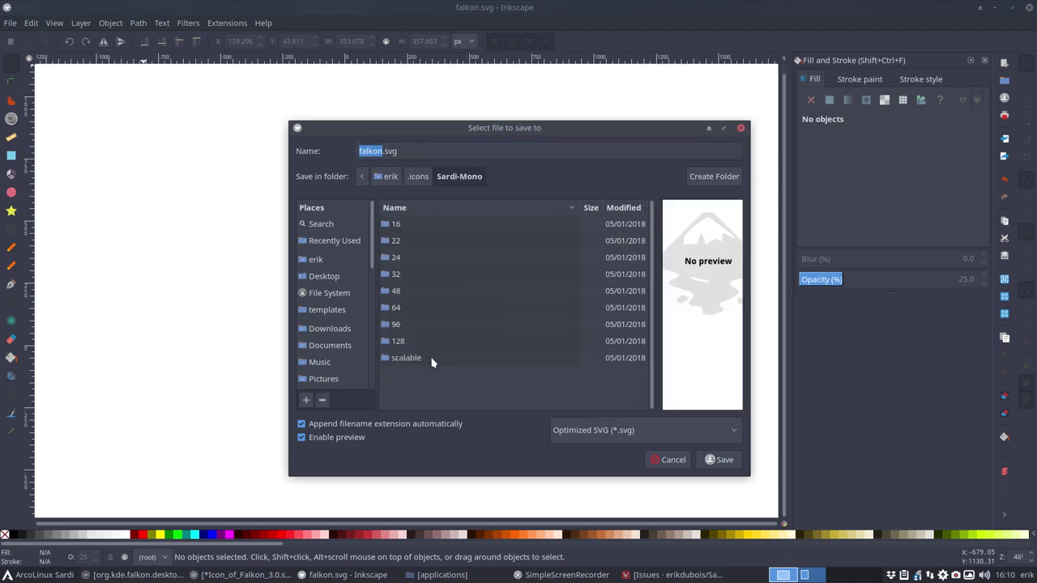
pyautogui.doubleClick(407, 357)
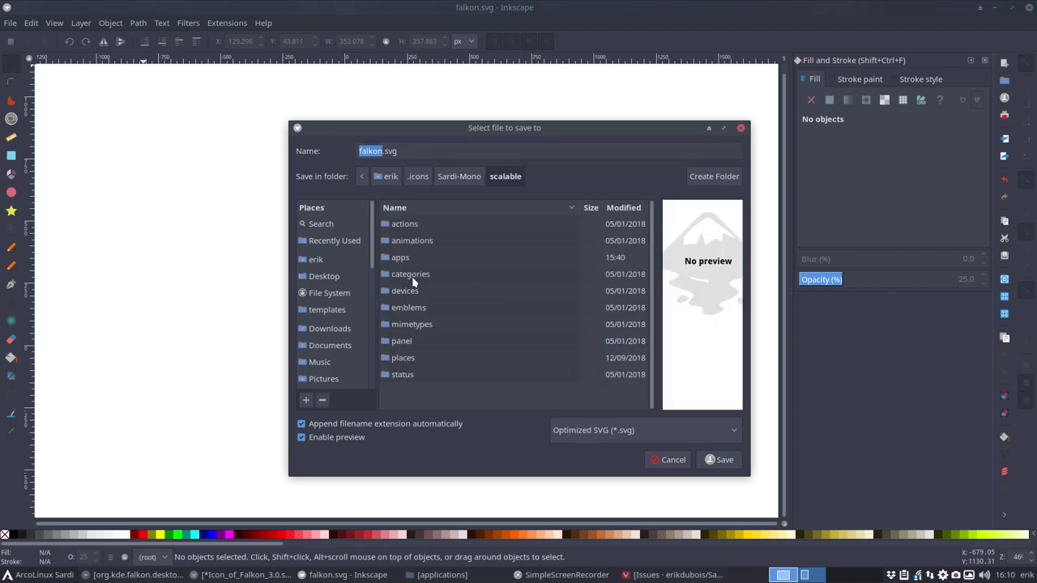
pyautogui.doubleClick(407, 258)
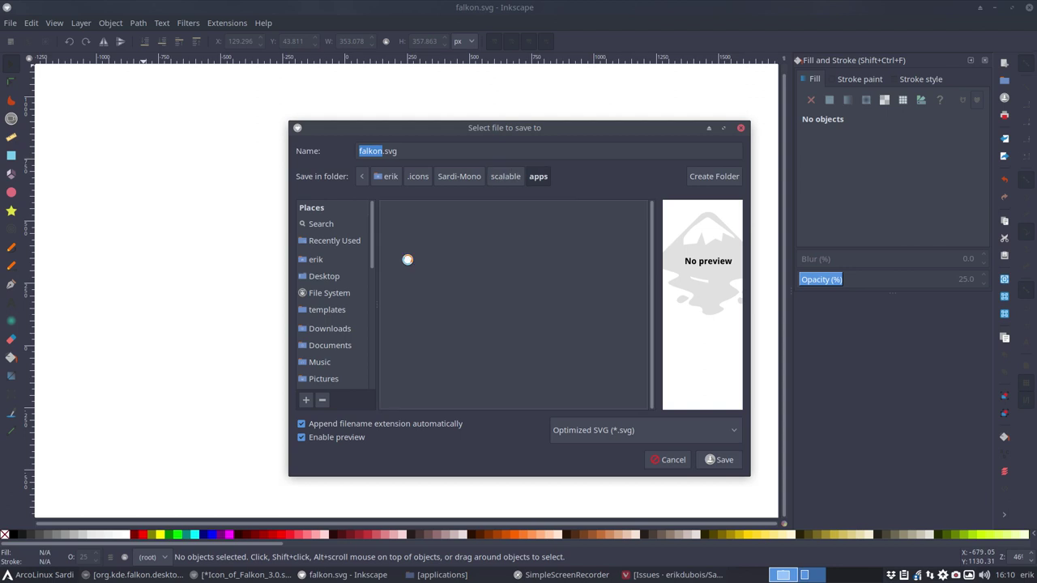
pyautogui.click(721, 462)
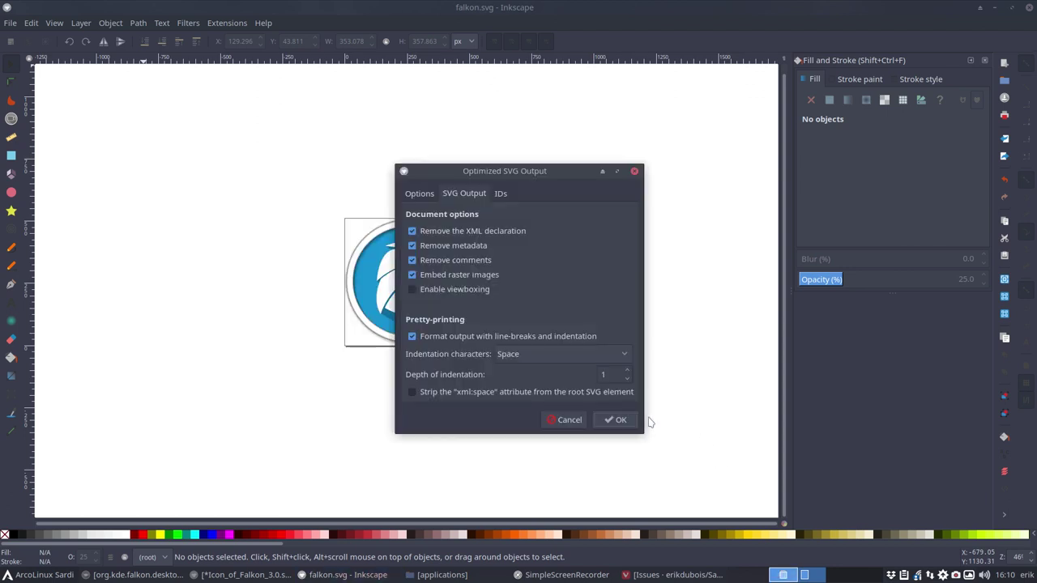
pyautogui.click(619, 419)
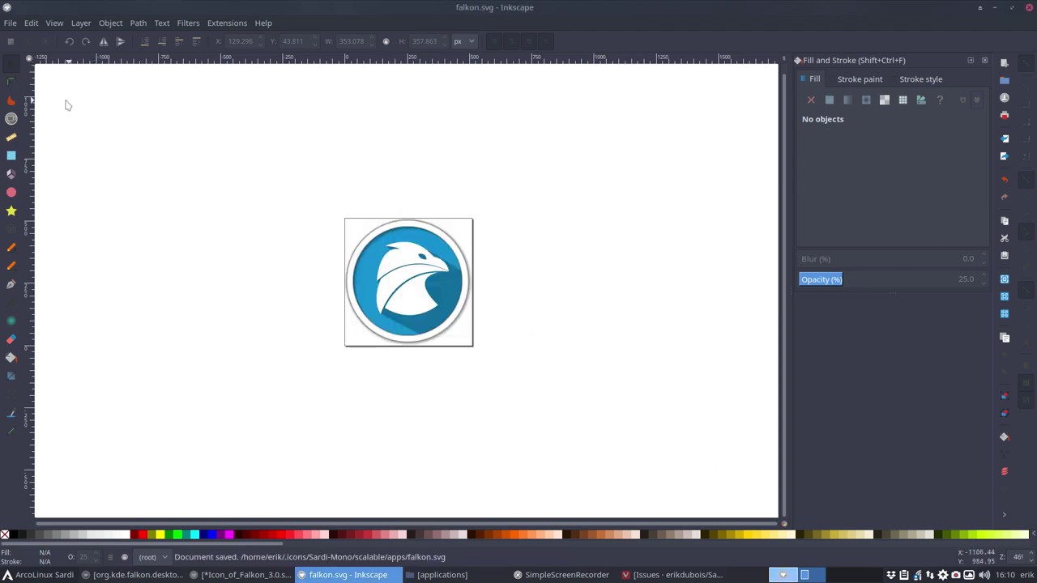
# Select the blue inner circle and turn its fill grey with saturation 0 and lightness 154
pyautogui.click(12, 83)
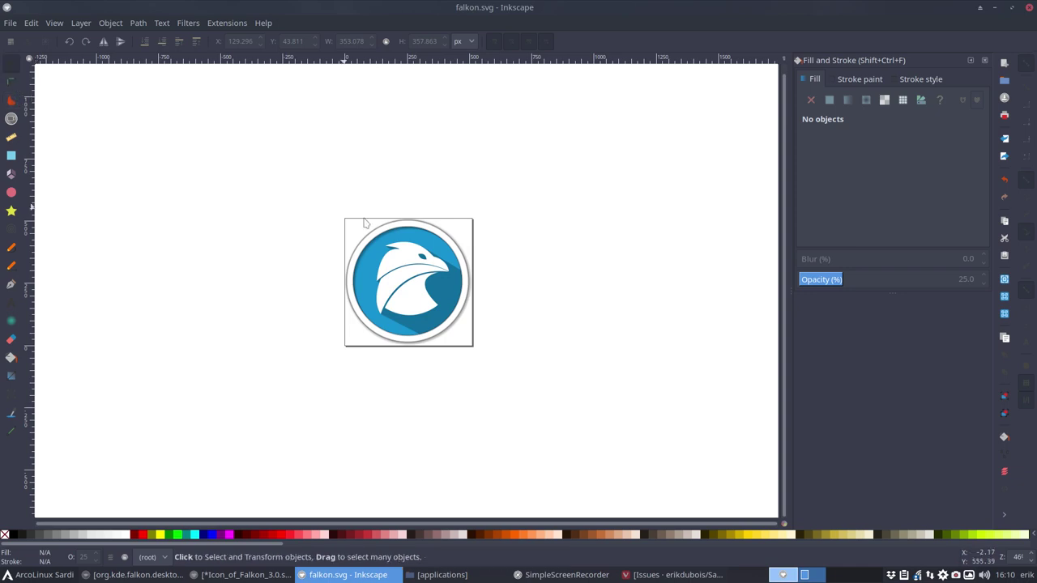
pyautogui.click(423, 237)
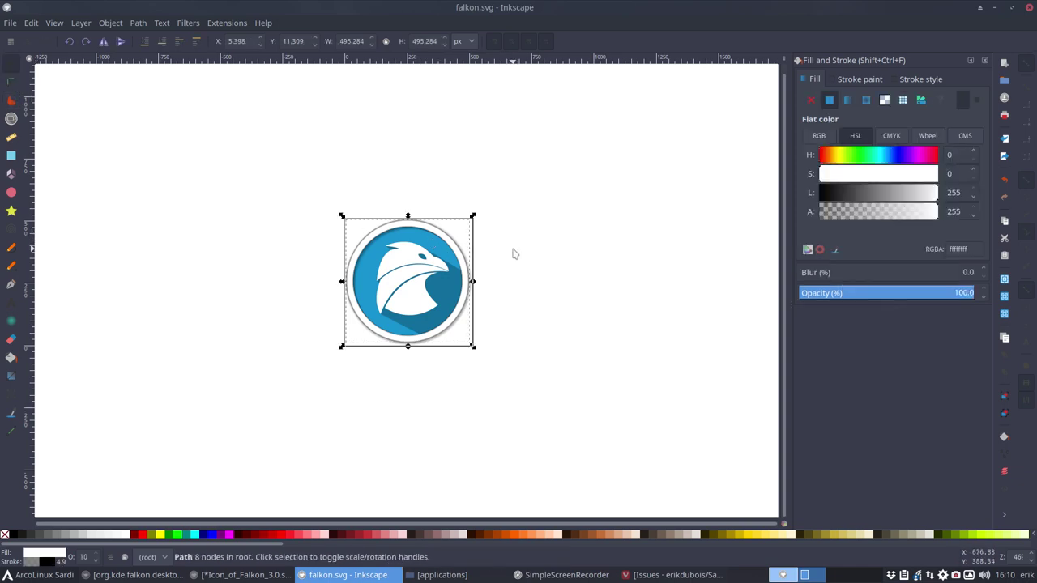
pyautogui.click(441, 249)
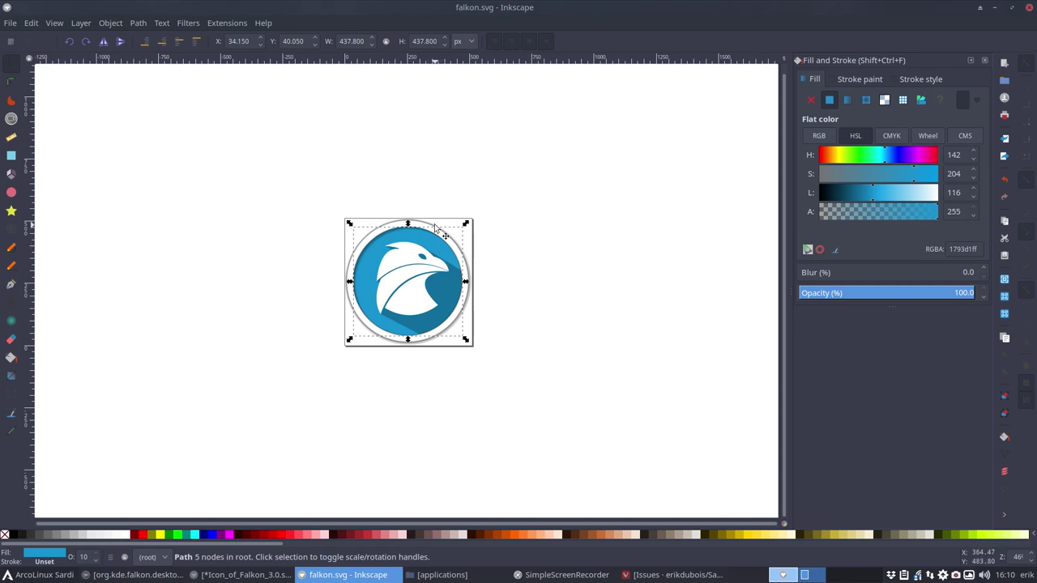
pyautogui.click(438, 223)
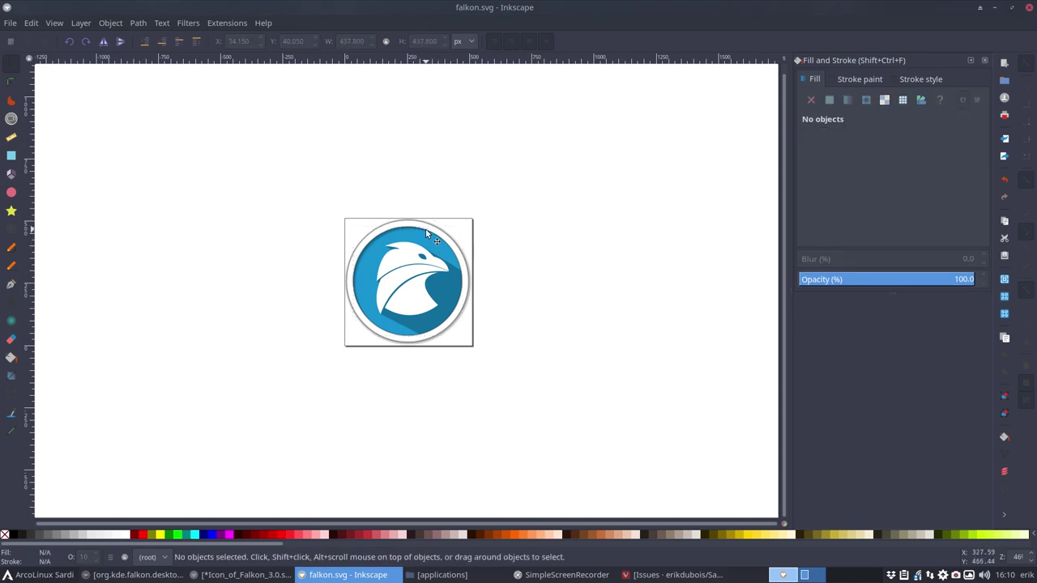
pyautogui.click(424, 240)
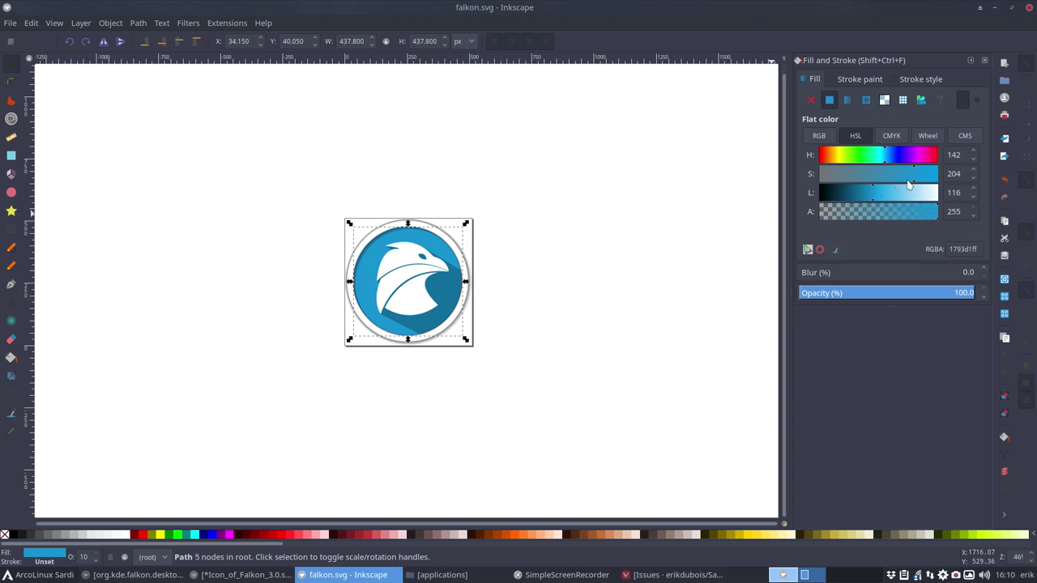
pyautogui.moveTo(920, 177); pyautogui.dragTo(798, 184)
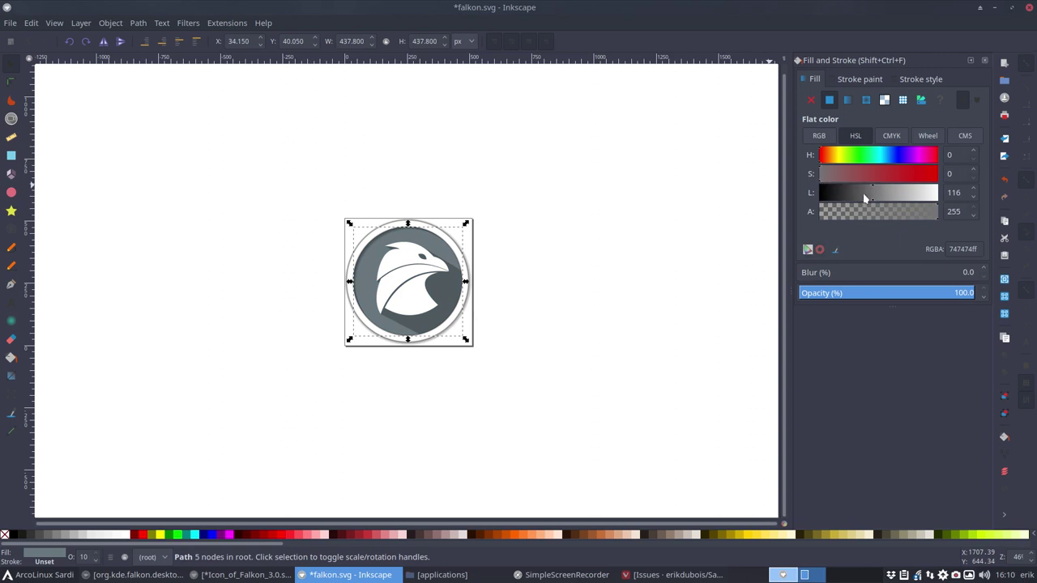
pyautogui.moveTo(869, 198); pyautogui.dragTo(913, 195)
pyautogui.moveTo(922, 196); pyautogui.dragTo(891, 199)
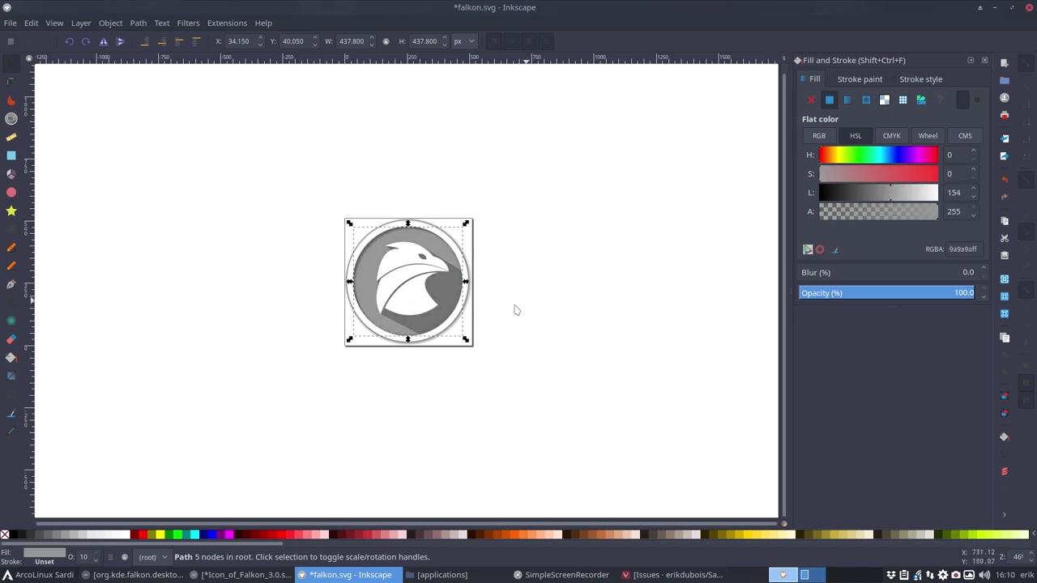
# Compare the grey with the icons in the desktop's application menu, and darken the circle's fill to lightness 139 (8b8b8bff)
pyautogui.click(10, 574)
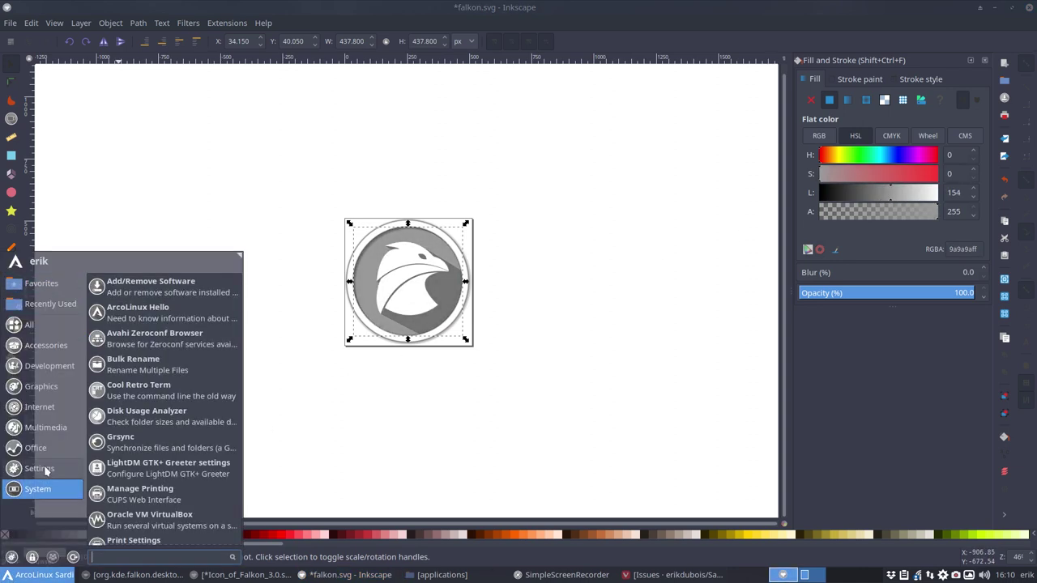
pyautogui.moveTo(66, 381)
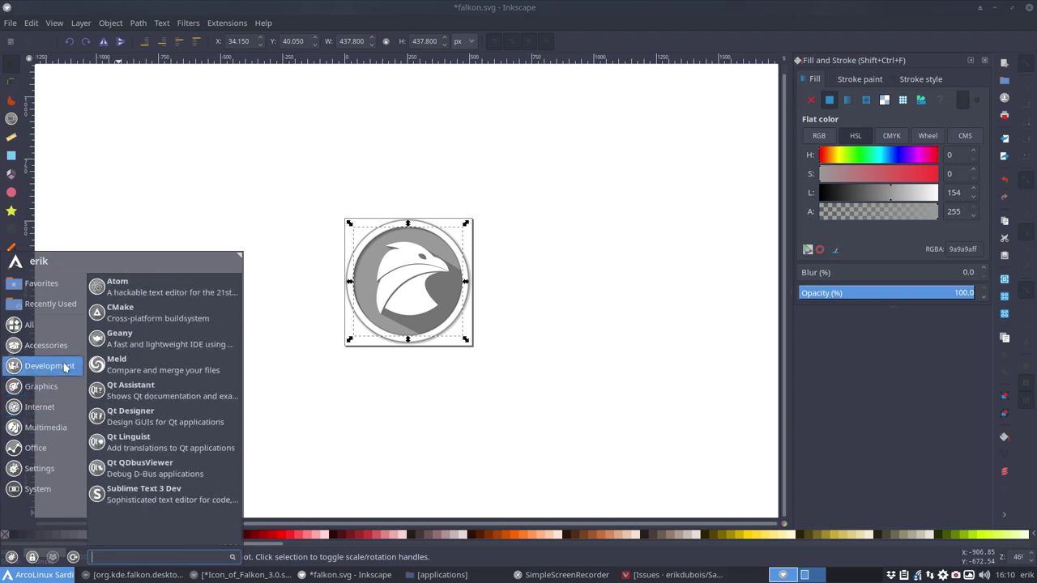
pyautogui.moveTo(68, 324)
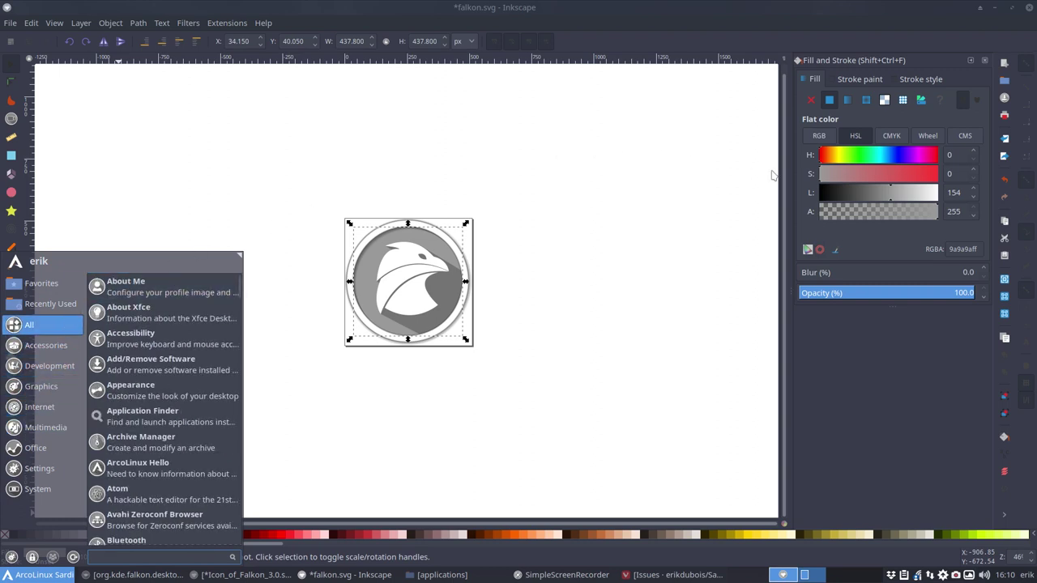
pyautogui.click(966, 250)
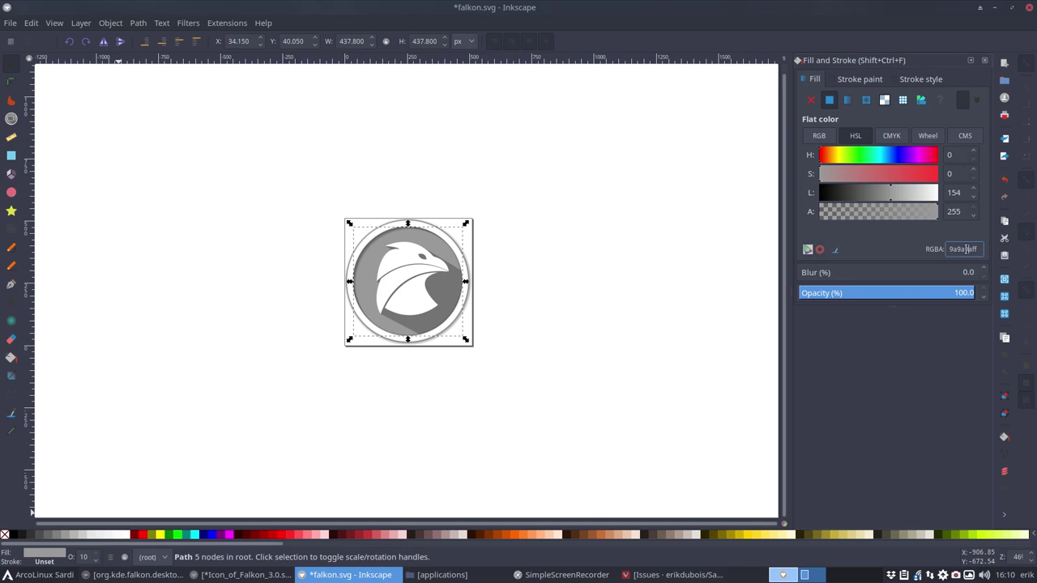
pyautogui.click(885, 194)
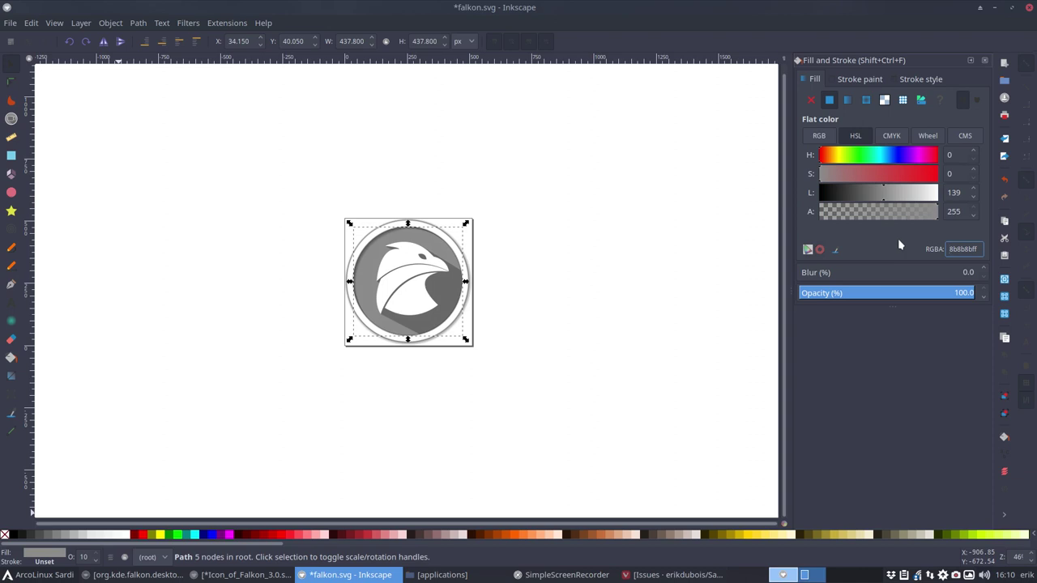
# Save the grey icon as Optimized SVG, replacing falkon.svg in Sardi-Mono/scalable/apps
pyautogui.hotkey('ctrl', 'shift', 's')
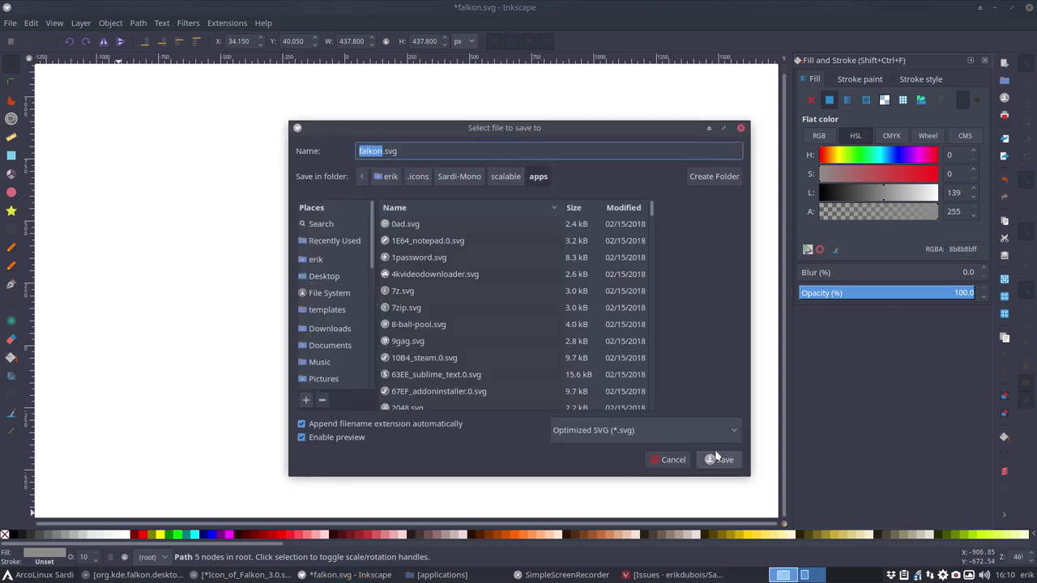
pyautogui.click(717, 459)
pyautogui.click(620, 420)
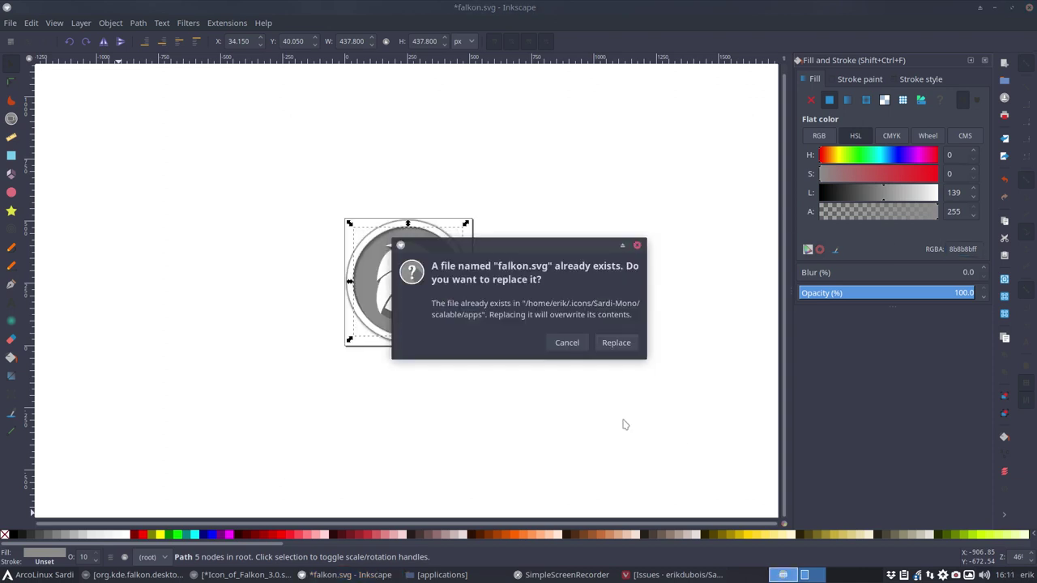
pyautogui.click(623, 344)
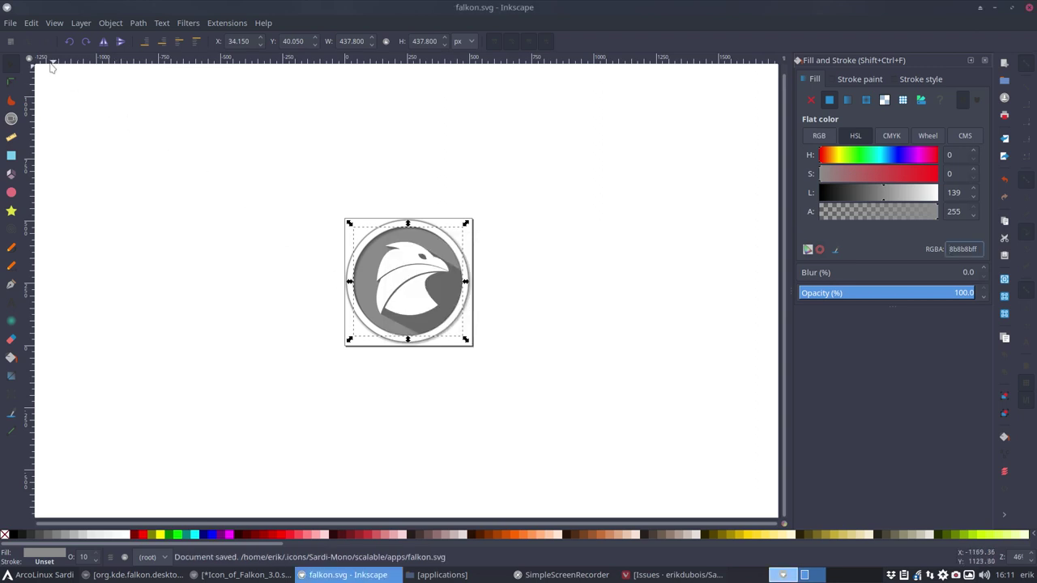
# Save the grey icon as falkon.svg in the .icons/Sardi/scalable/apps folder, in Optimized SVG format
pyautogui.click(9, 23)
pyautogui.click(37, 123)
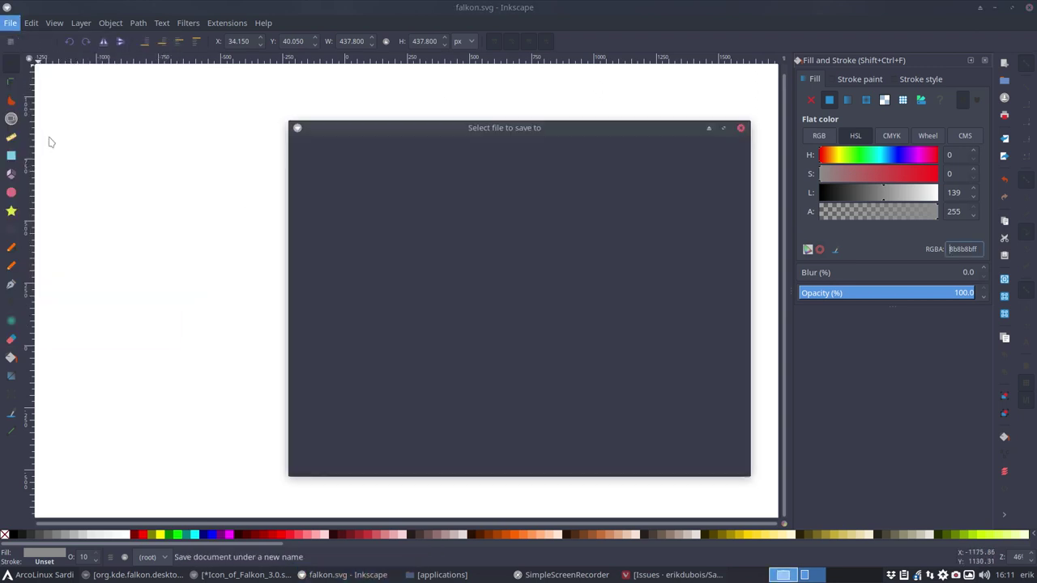
pyautogui.click(419, 177)
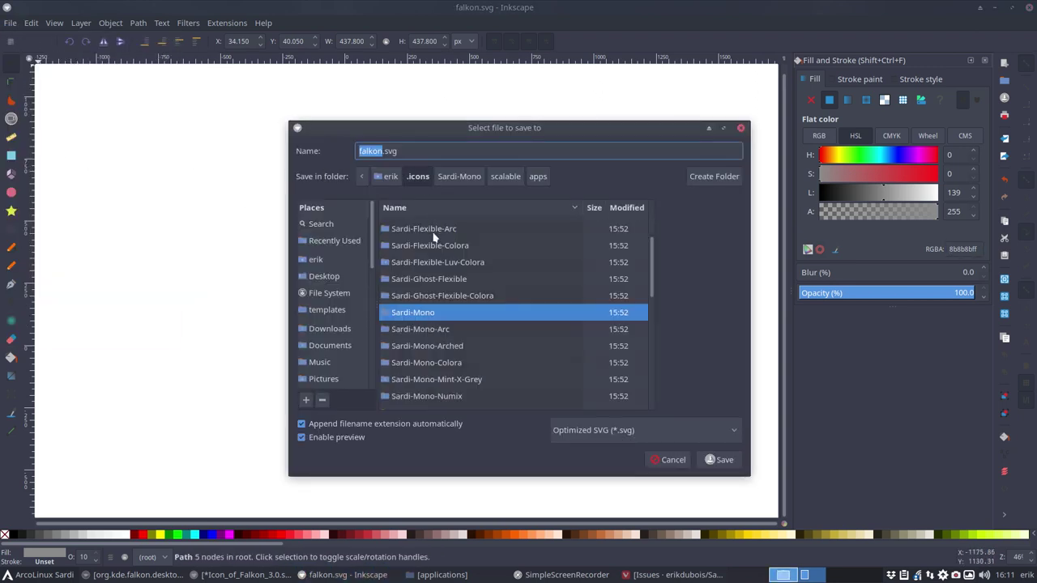
pyautogui.scroll(3, 432, 234)
pyautogui.doubleClick(418, 235)
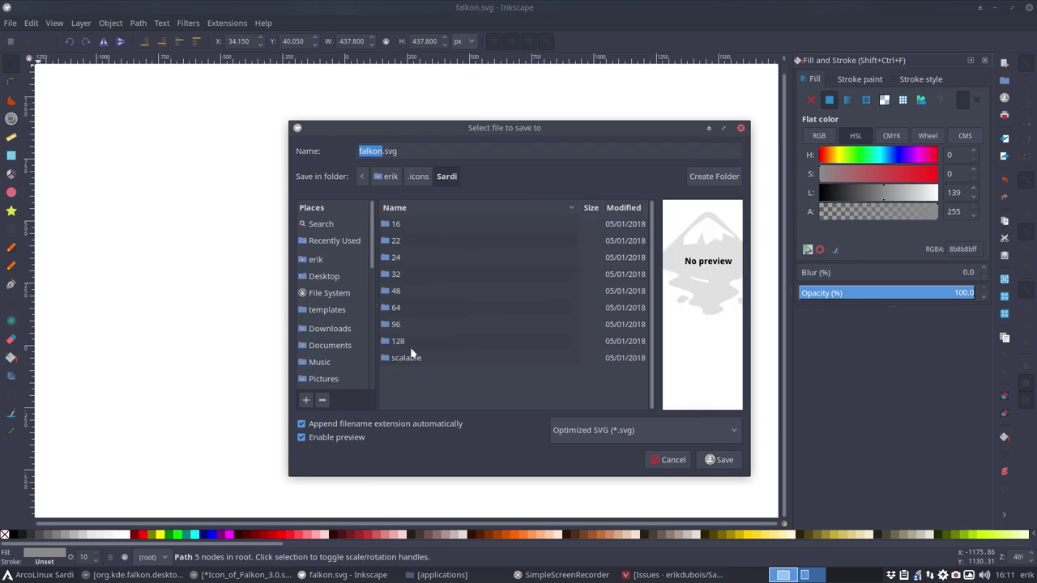
pyautogui.doubleClick(409, 357)
pyautogui.doubleClick(402, 257)
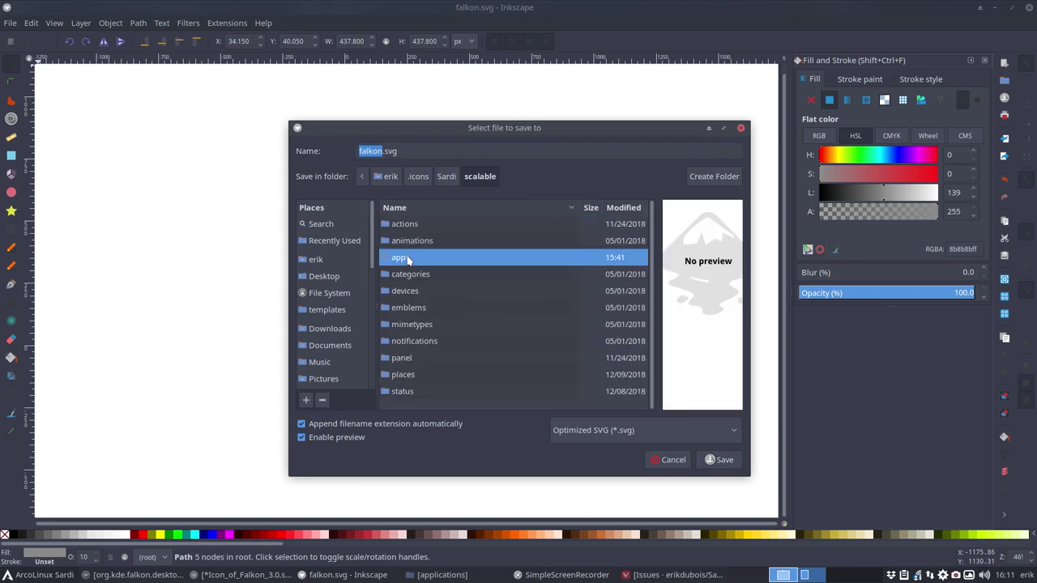
pyautogui.click(721, 461)
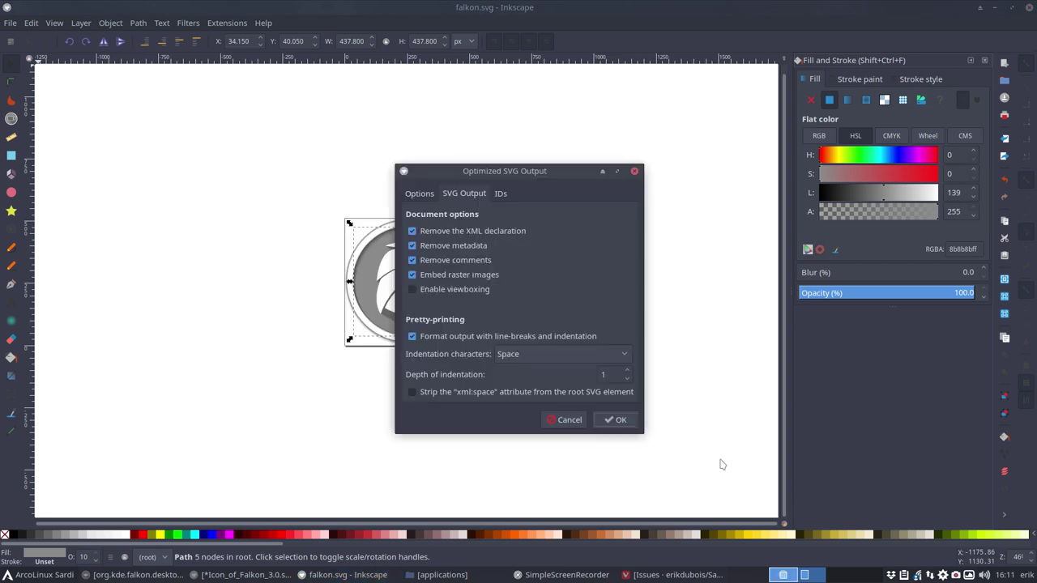
pyautogui.click(621, 420)
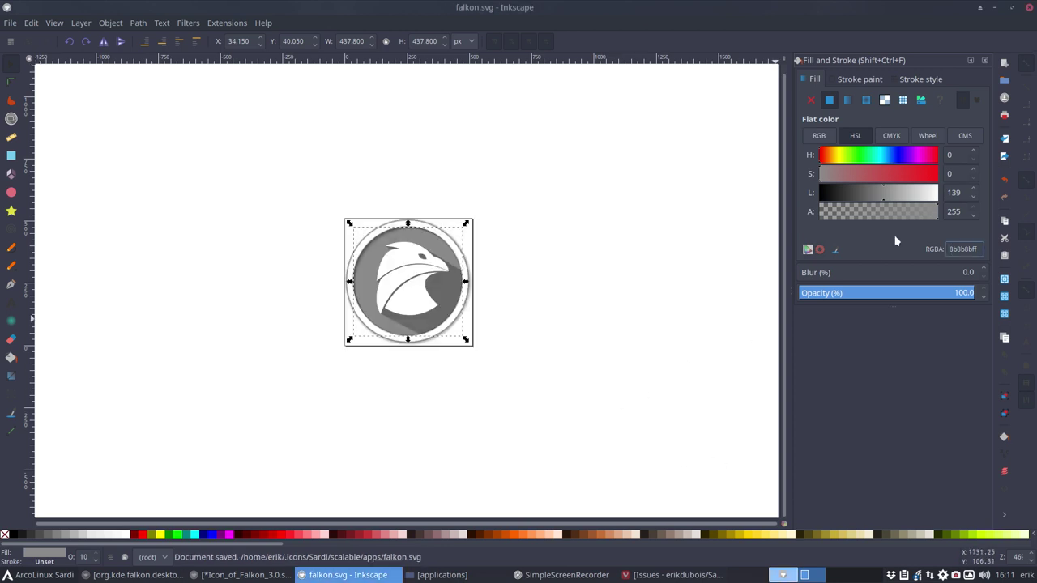
# Check the gold feather colour in Icon_of_Falkon_3.0.svg, and recolour the grey circle in falkon.svg gold with hue 31 and saturation 217
pyautogui.click(238, 577)
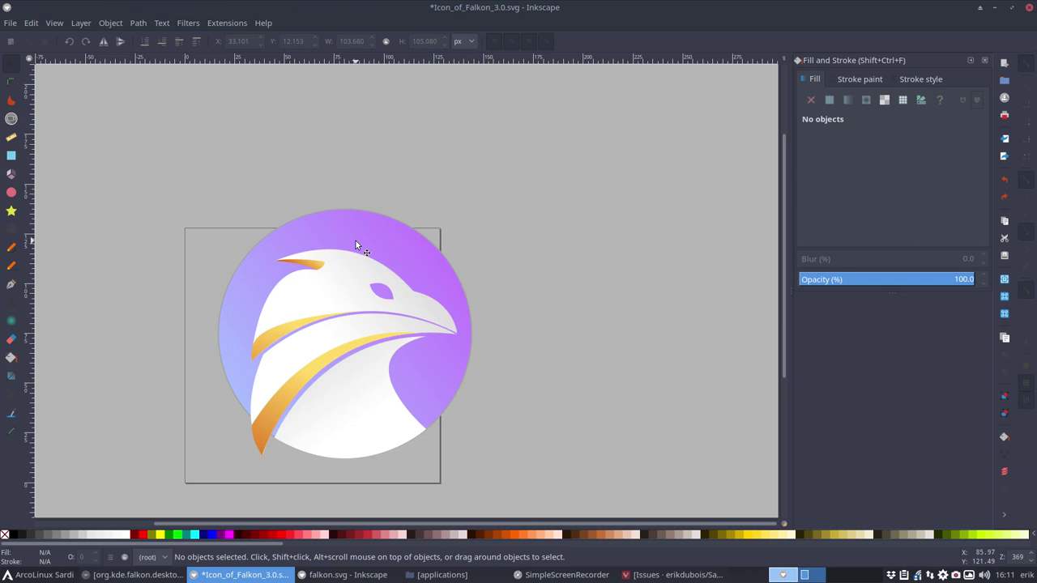
pyautogui.click(320, 370)
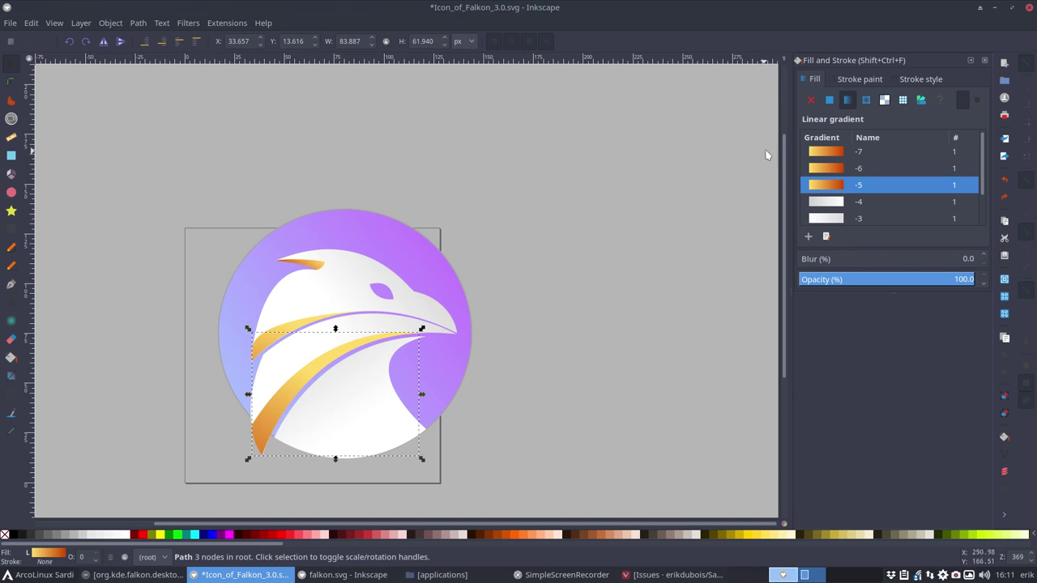
pyautogui.click(995, 10)
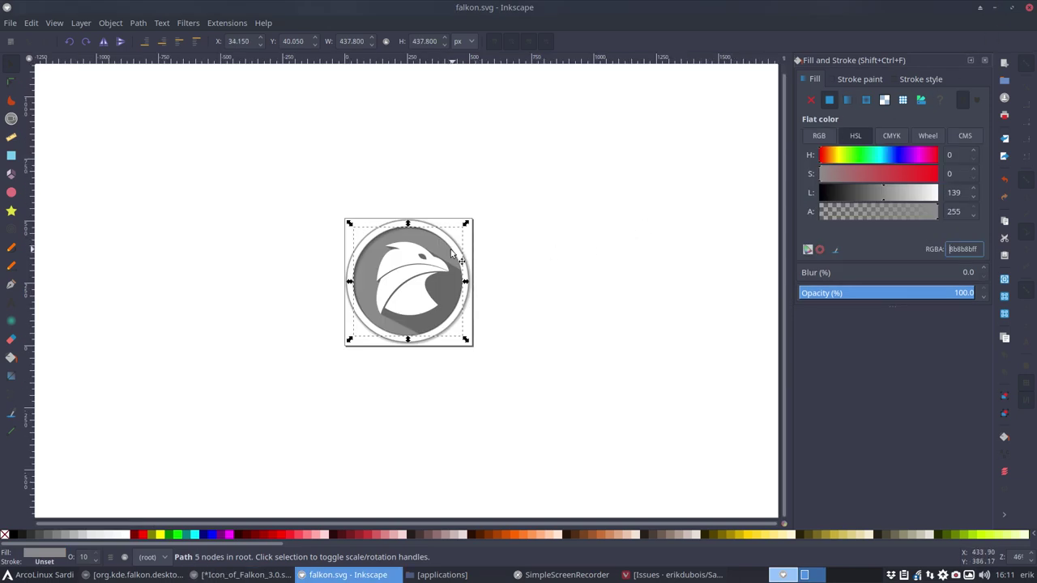
pyautogui.click(839, 155)
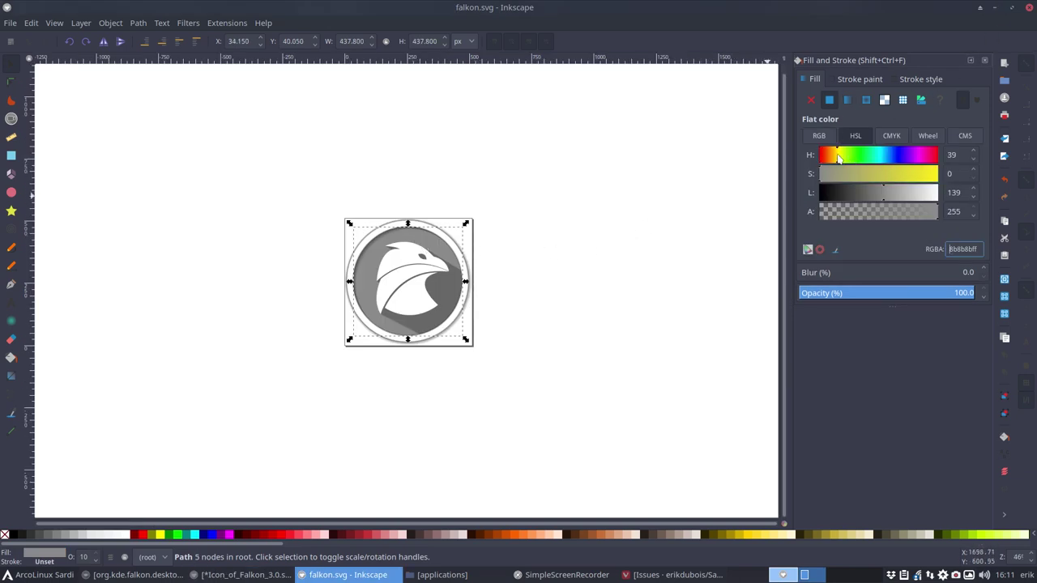
pyautogui.click(837, 155)
pyautogui.moveTo(861, 174); pyautogui.dragTo(921, 179)
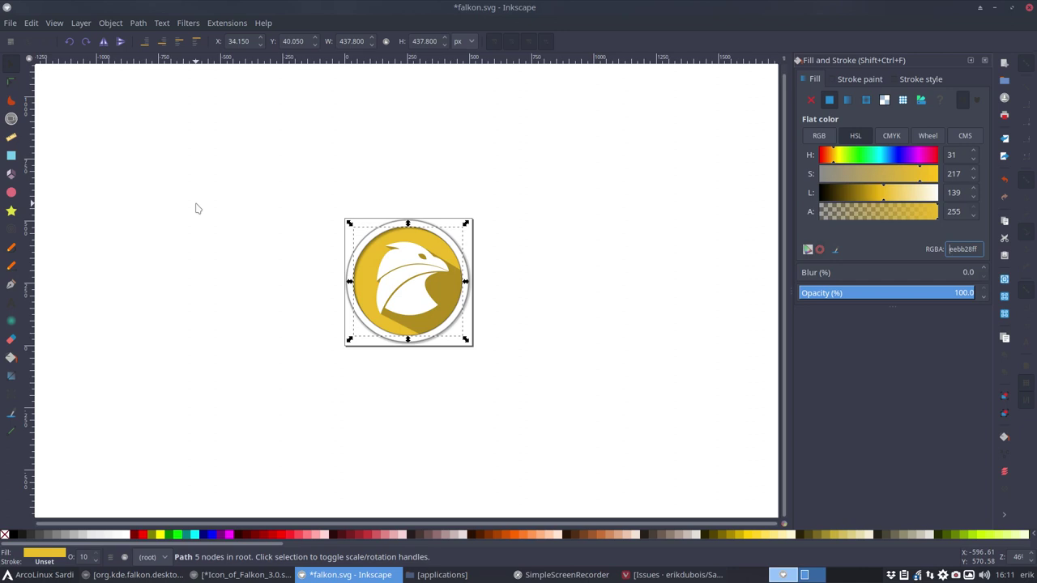
# Save the gold icon as Optimized SVG, replacing falkon.svg in Sardi/scalable/apps
pyautogui.hotkey('ctrl', 'shift', 's')
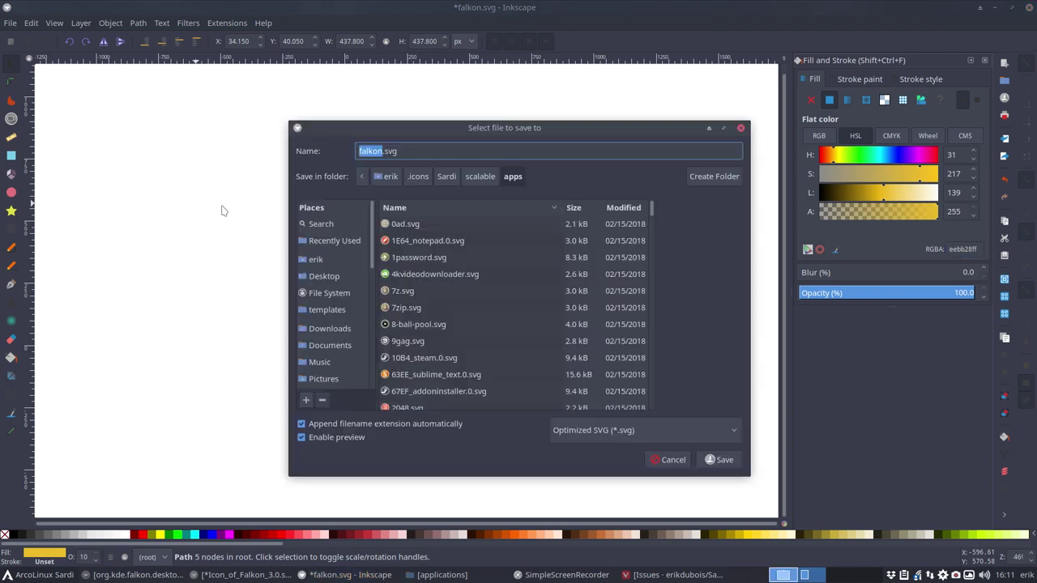
pyautogui.click(723, 459)
pyautogui.click(620, 421)
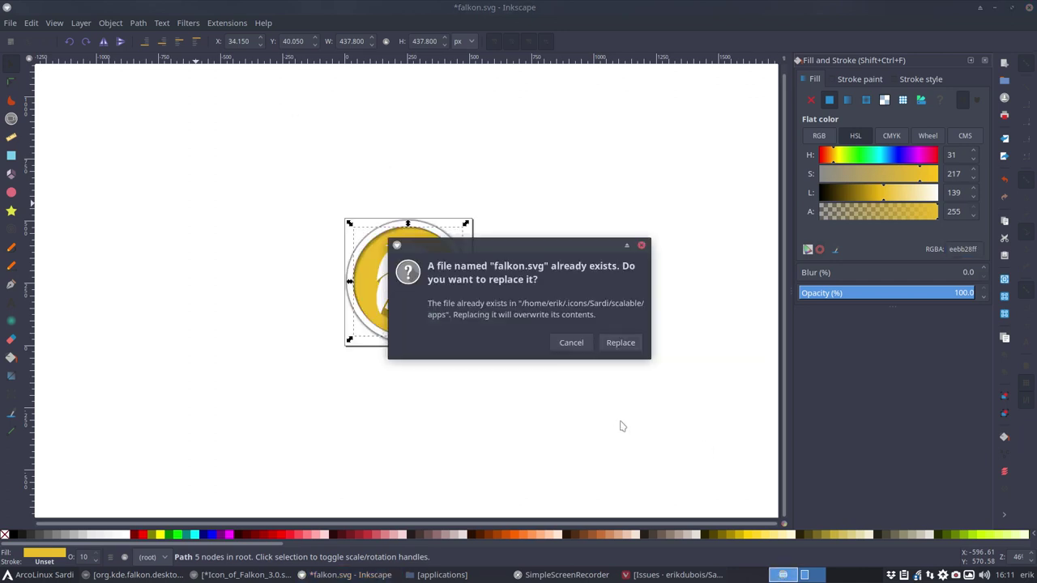
pyautogui.click(620, 342)
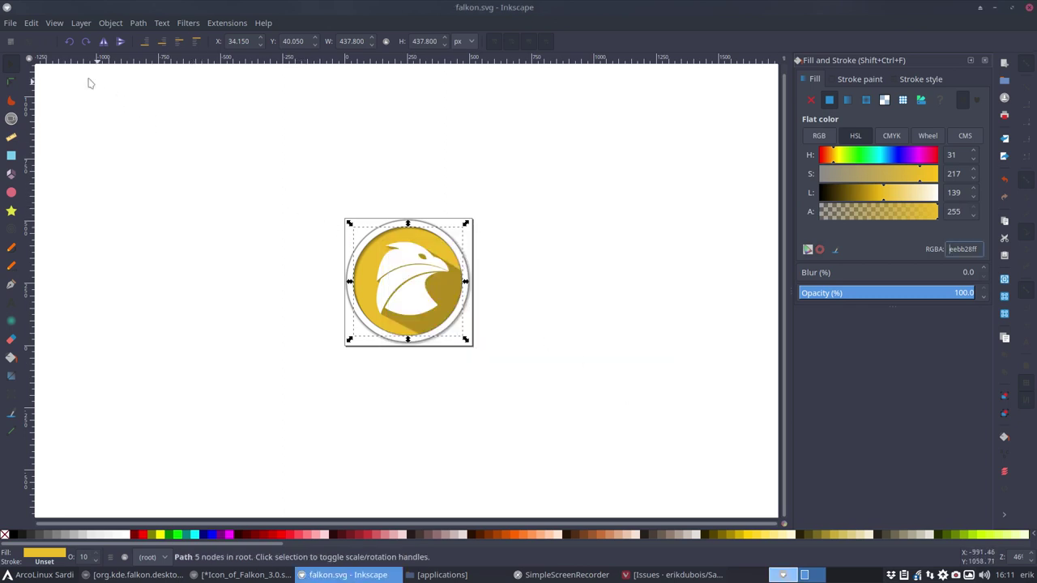
# Save the gold icon as falkon.svg in the .icons/Sardi-Flat/scalable/apps folder, in Optimized SVG format
pyautogui.click(11, 23)
pyautogui.click(32, 140)
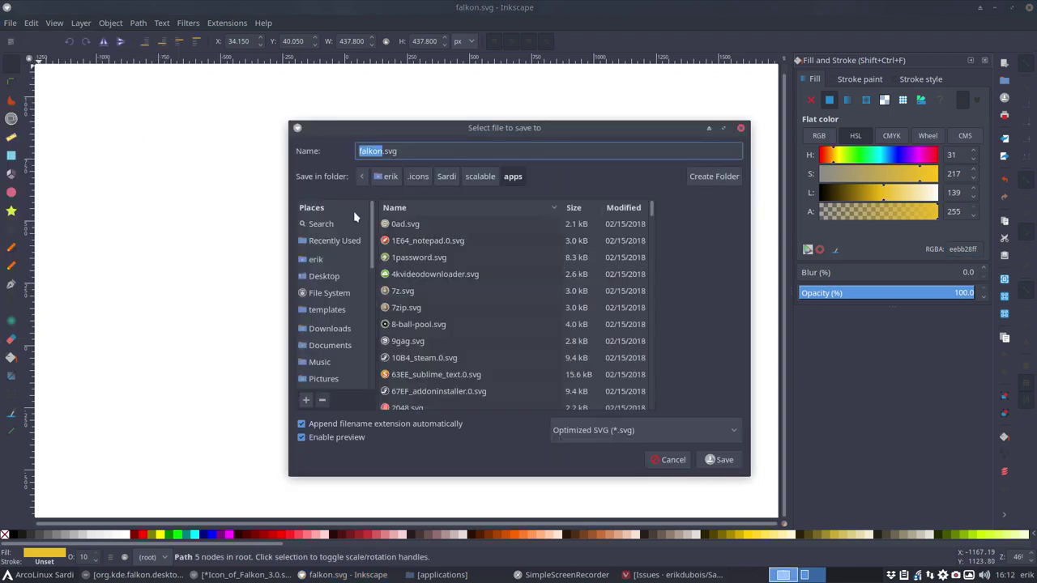
pyautogui.click(420, 177)
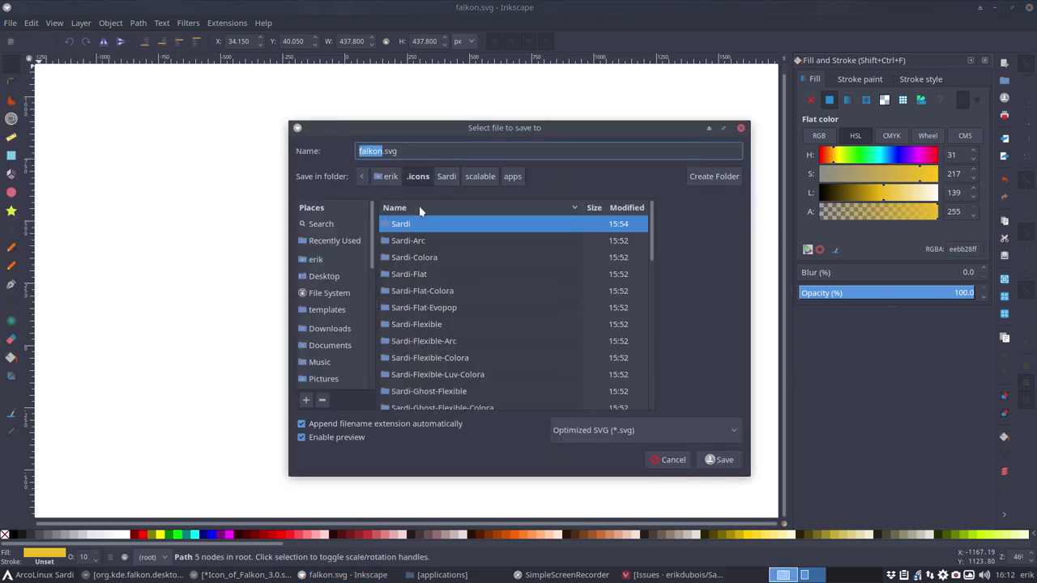
pyautogui.doubleClick(421, 273)
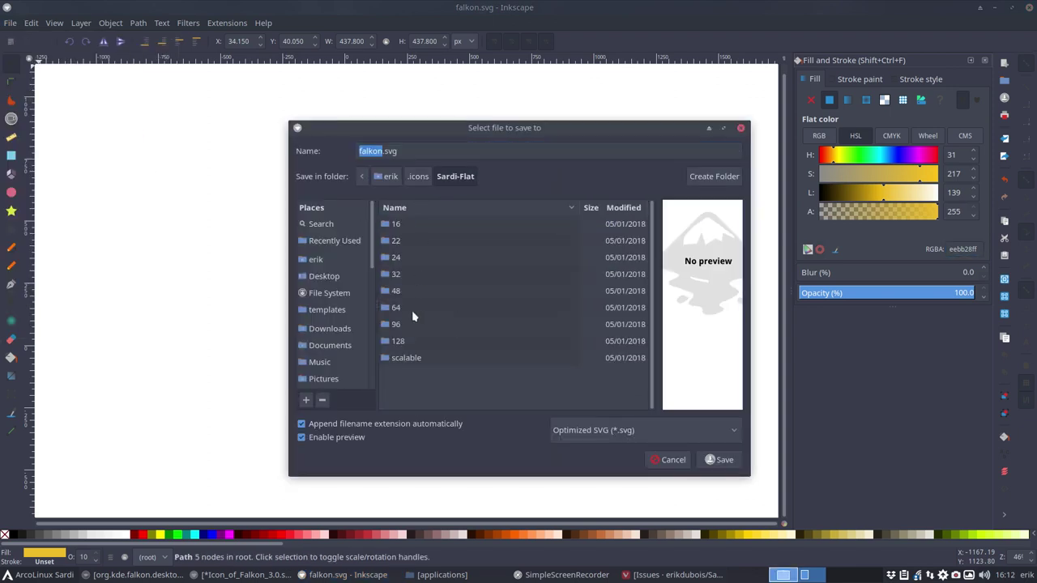
pyautogui.doubleClick(416, 357)
pyautogui.doubleClick(416, 257)
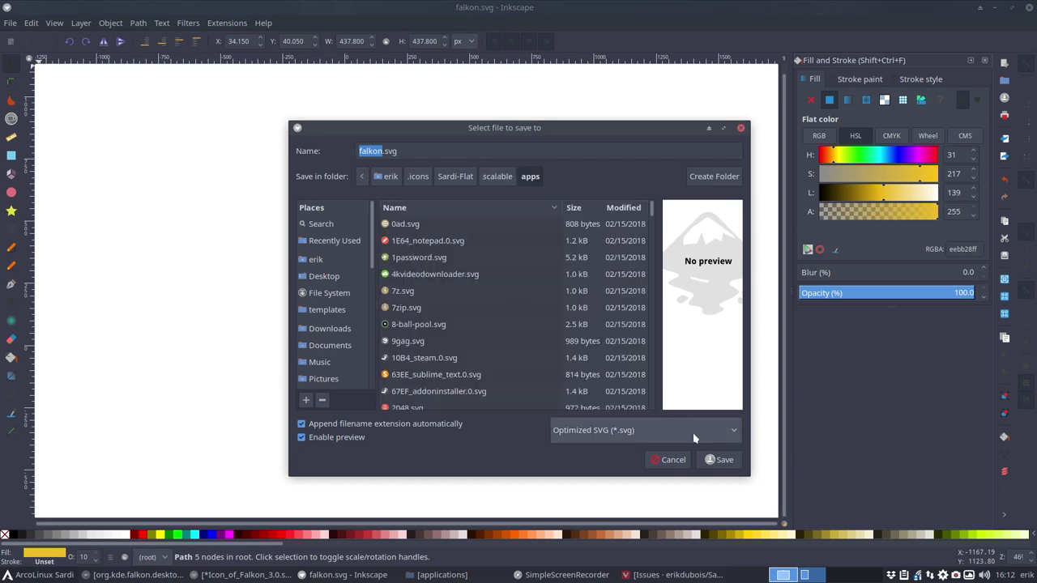
pyautogui.click(717, 461)
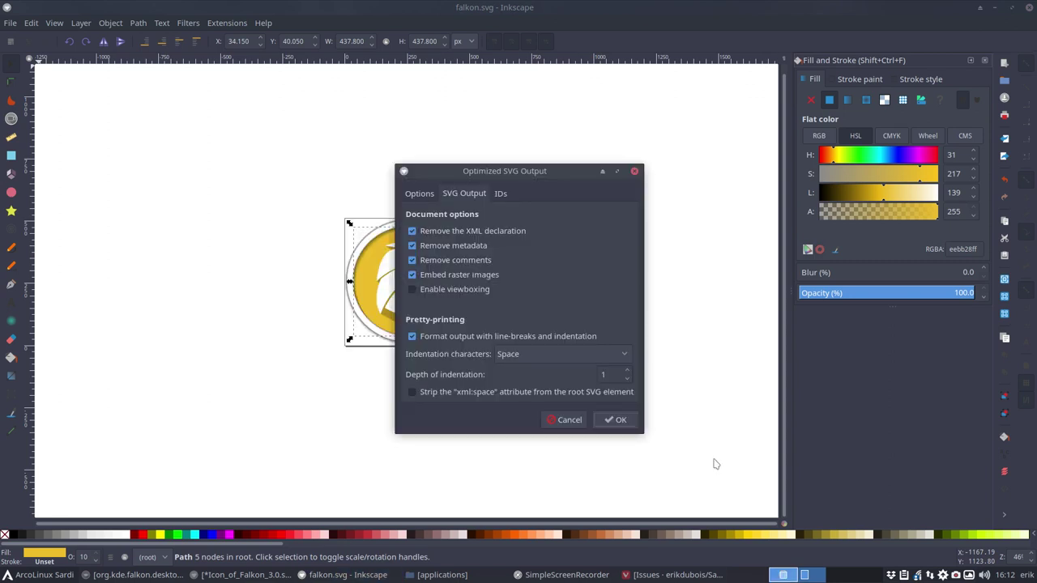
pyautogui.click(616, 418)
# Remove the white outer ring, the shadows around it and the falcon's long shadow, keeping only the gold circle and white falcon
pyautogui.click(549, 312)
pyautogui.click(455, 254)
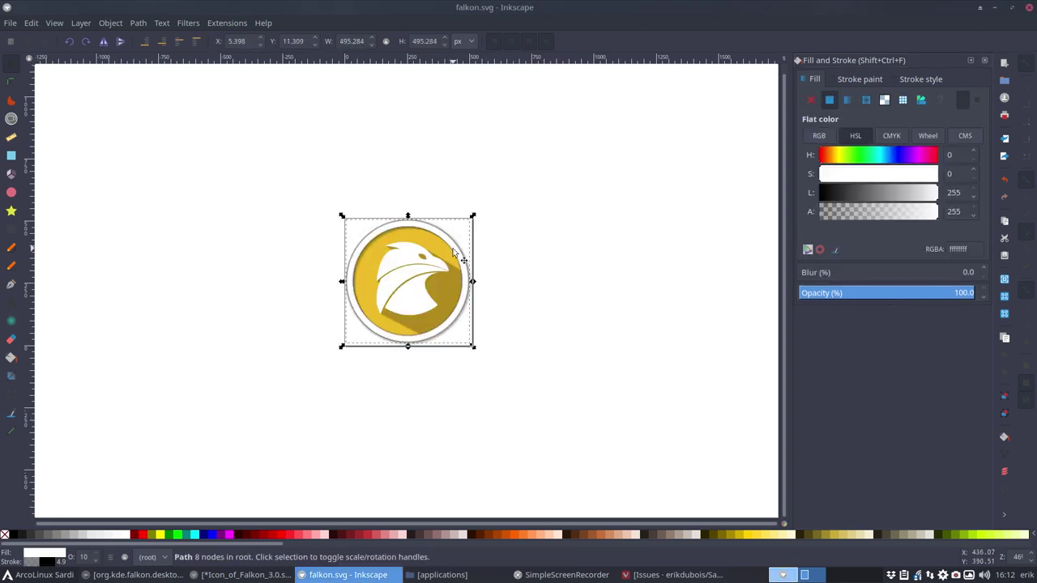
pyautogui.hotkey('ctrl', 'z')
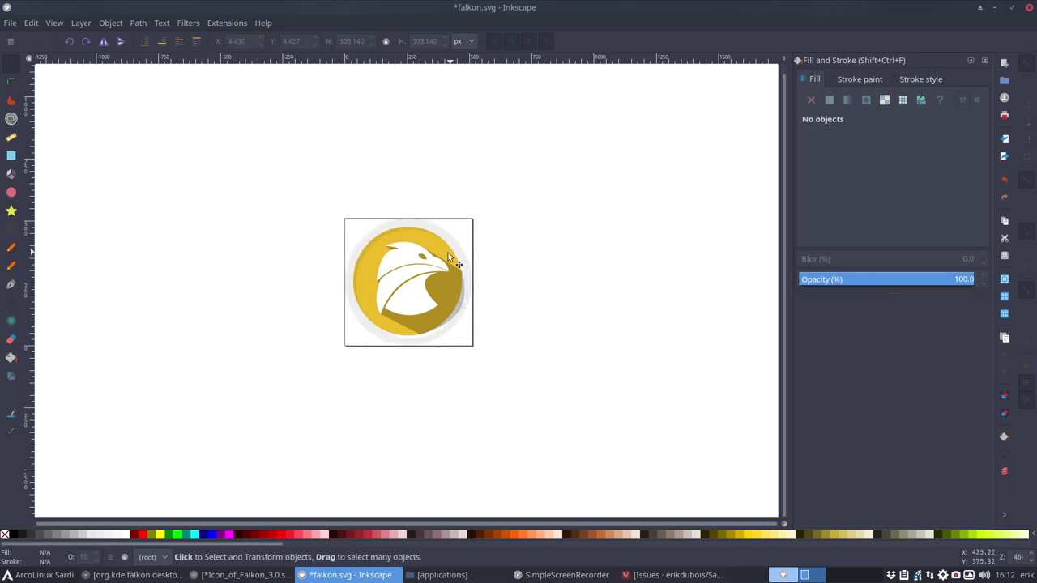
pyautogui.hotkey('ctrl', 'z')
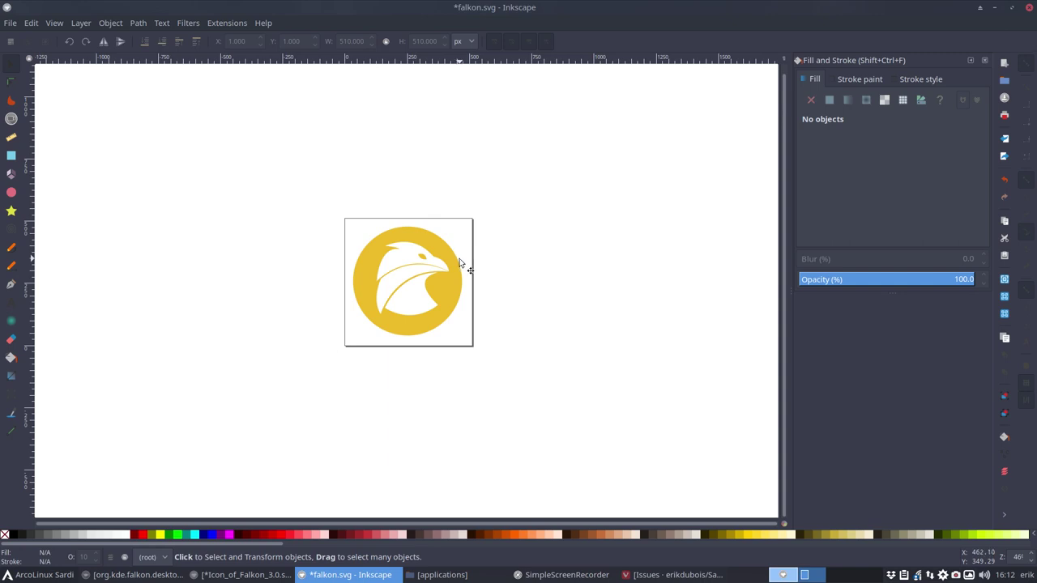
pyautogui.press('ctrl')
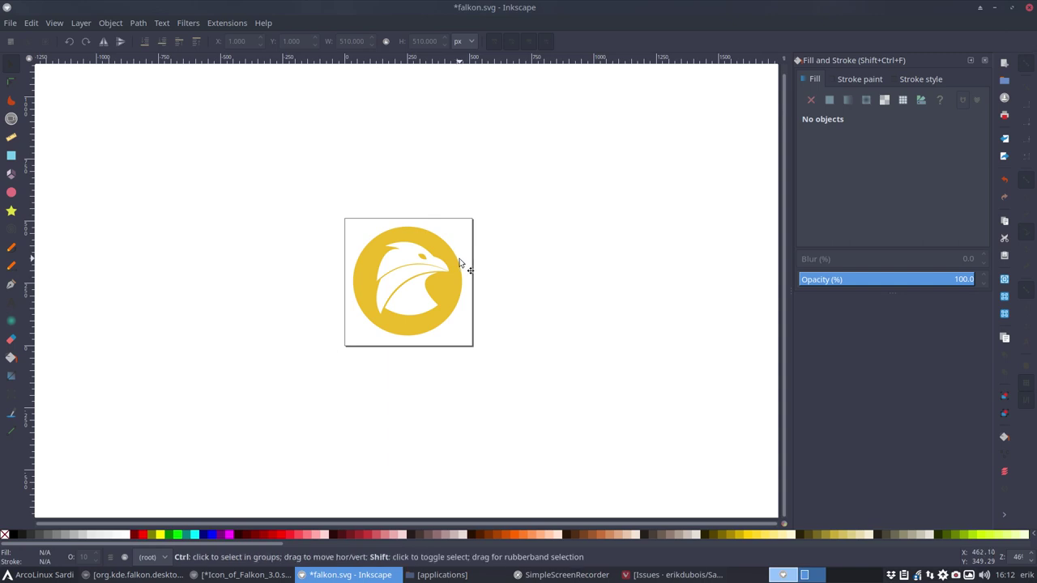
# Save the flattened gold icon as Optimized SVG, replacing falkon.svg in Sardi-Flat/scalable/apps
pyautogui.hotkey('ctrl', 'shift', 's')
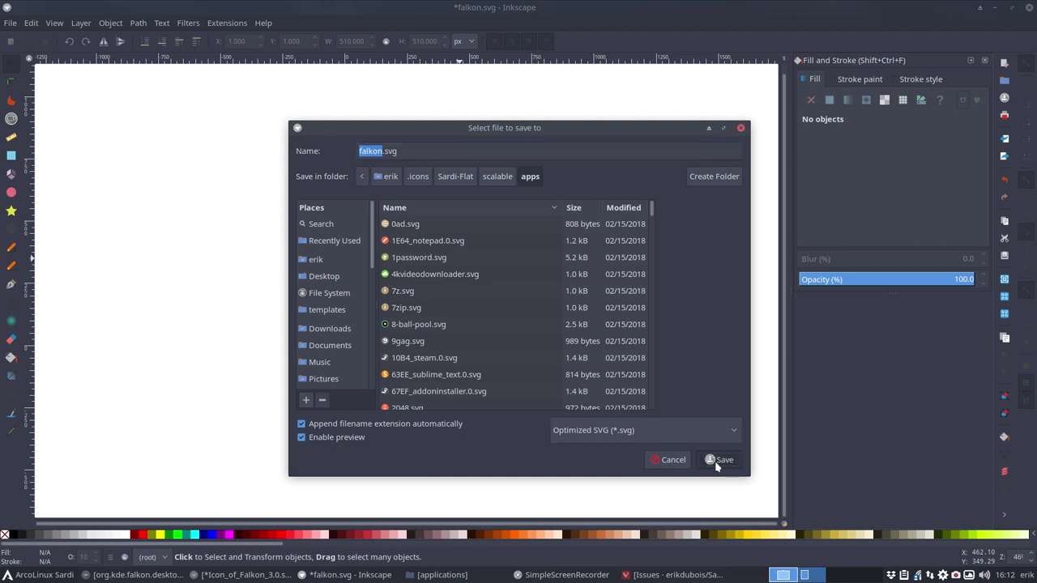
pyautogui.click(718, 460)
pyautogui.click(616, 420)
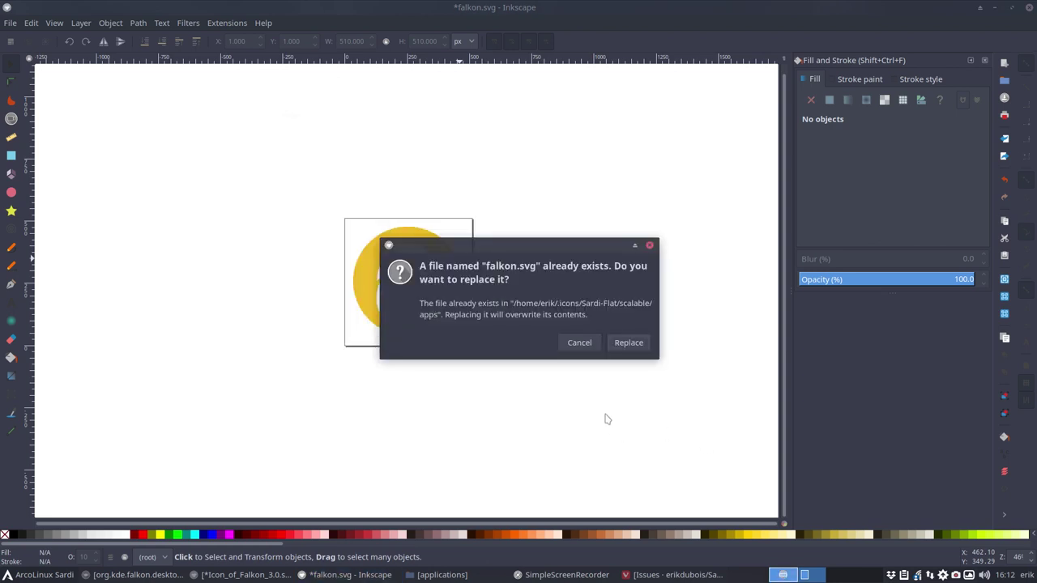
pyautogui.click(630, 346)
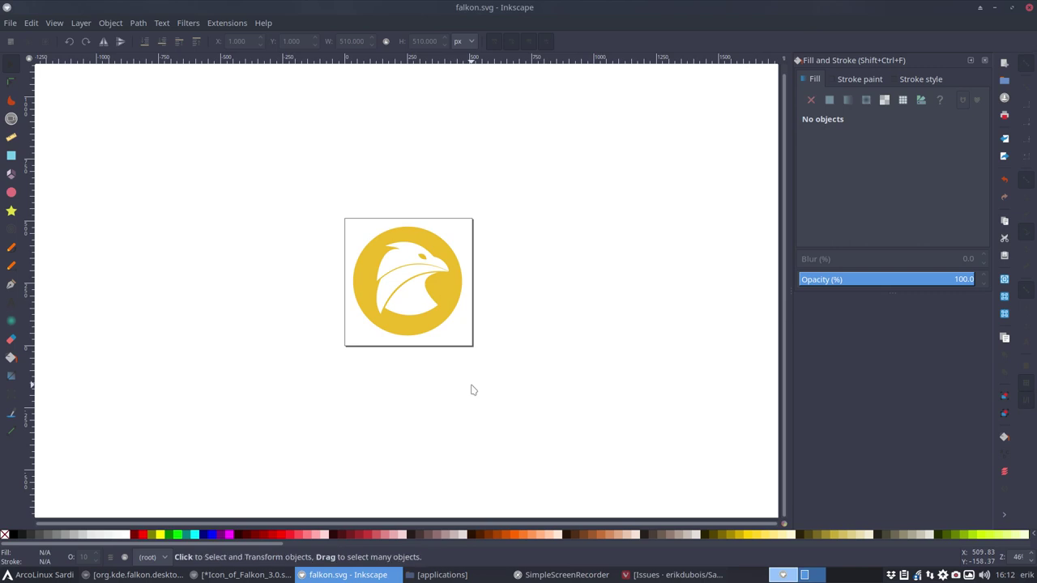
# Save the flat gold icon as falkon.svg in the .icons/Sardi-Orb-Colora/scalable/apps folder, in Optimized SVG format
pyautogui.click(9, 22)
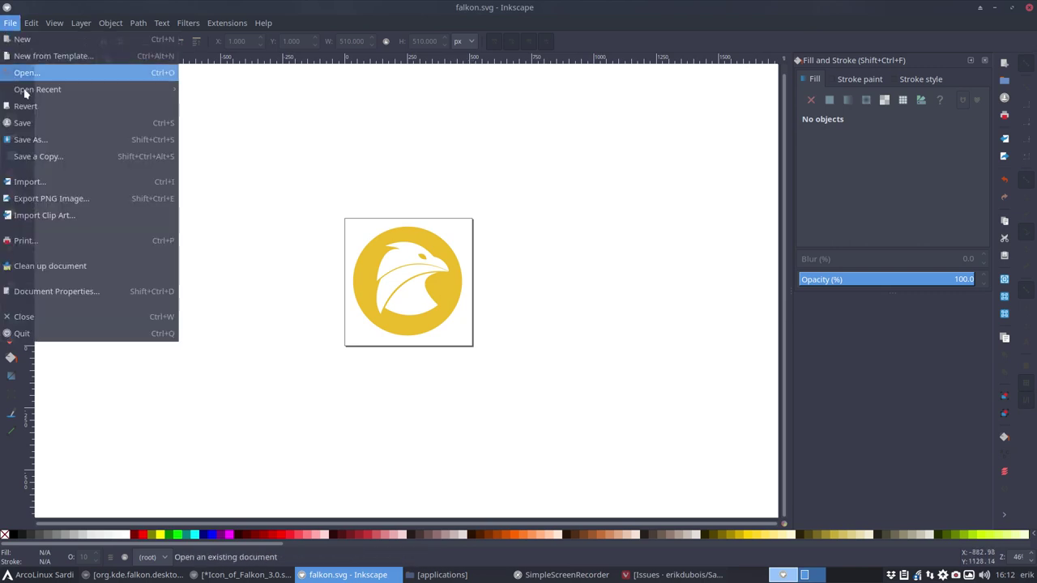
pyautogui.click(52, 139)
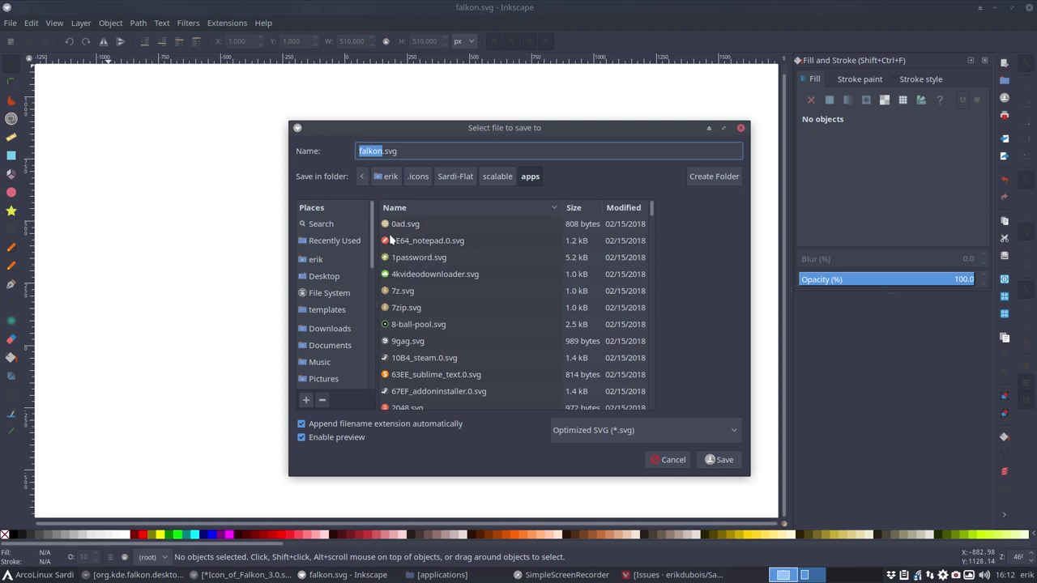
pyautogui.click(421, 180)
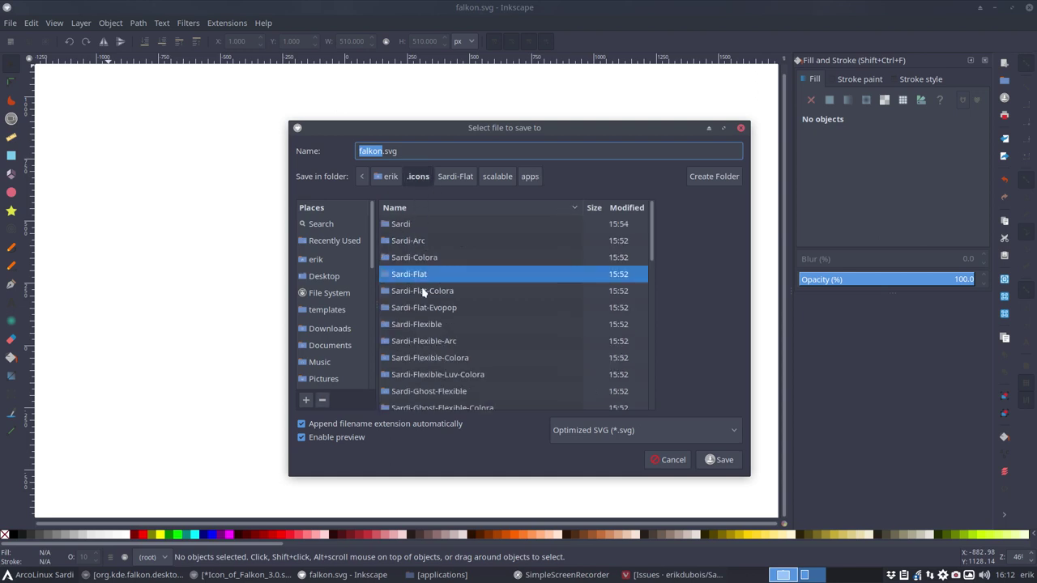
pyautogui.scroll(-5, 423, 291)
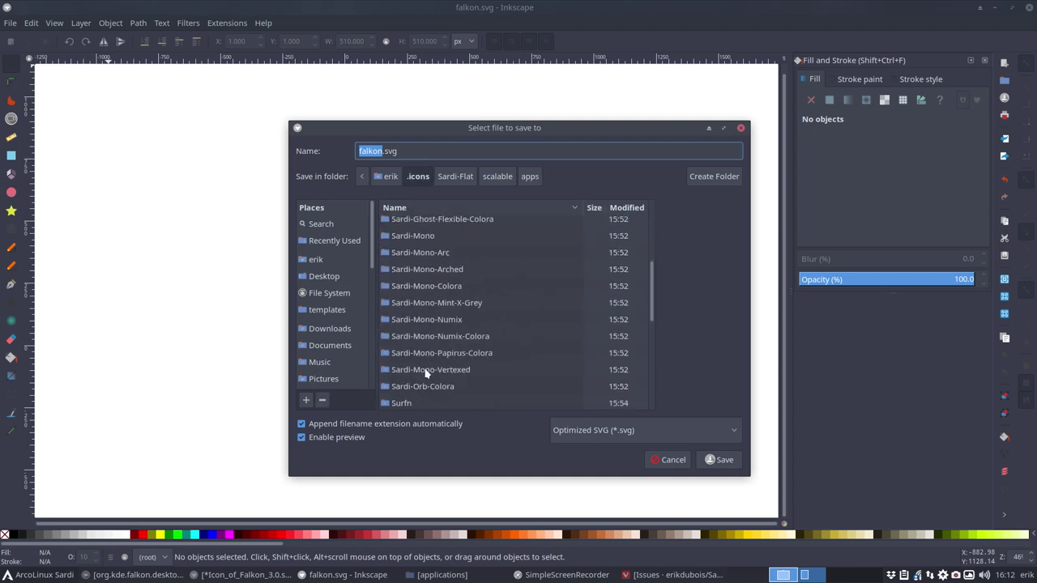
pyautogui.doubleClick(426, 387)
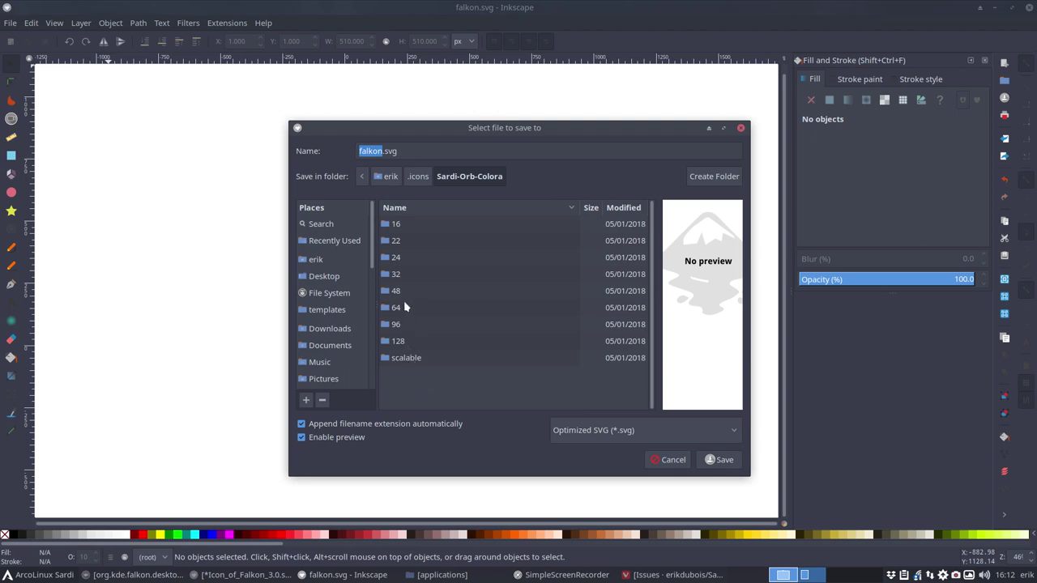
pyautogui.doubleClick(405, 359)
pyautogui.doubleClick(410, 260)
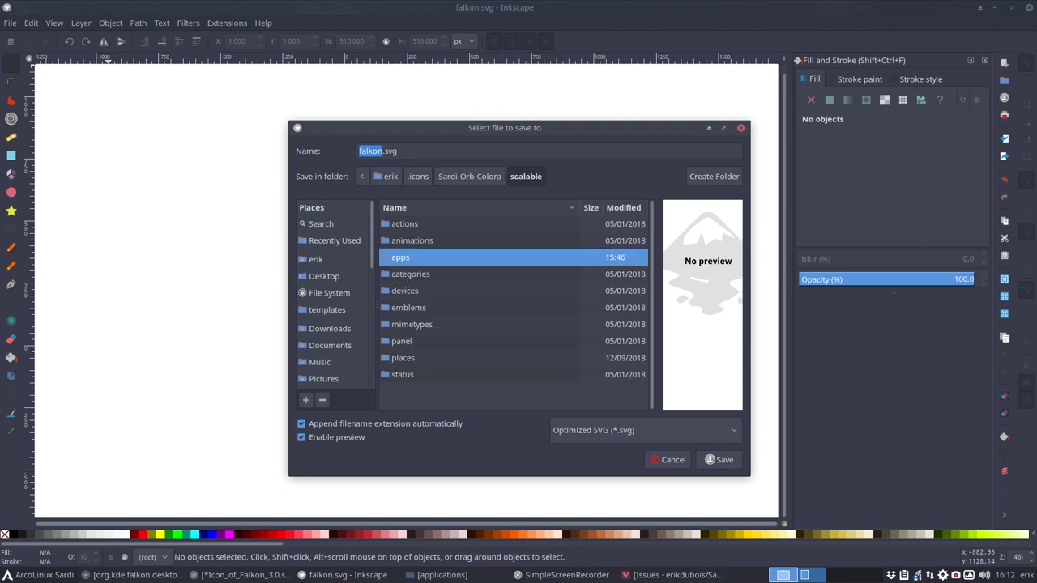
pyautogui.click(718, 460)
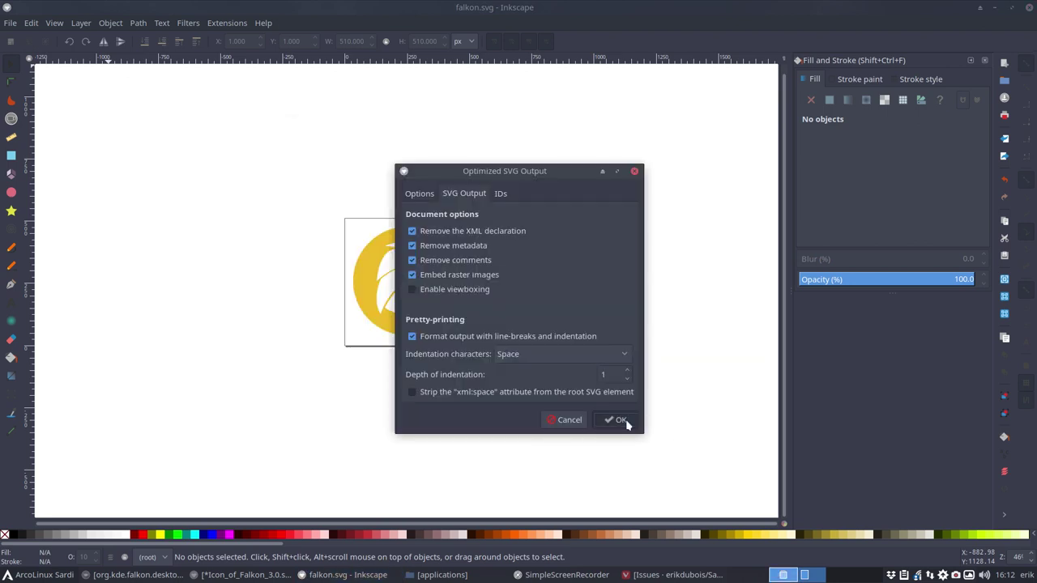
pyautogui.click(620, 420)
pyautogui.click(11, 22)
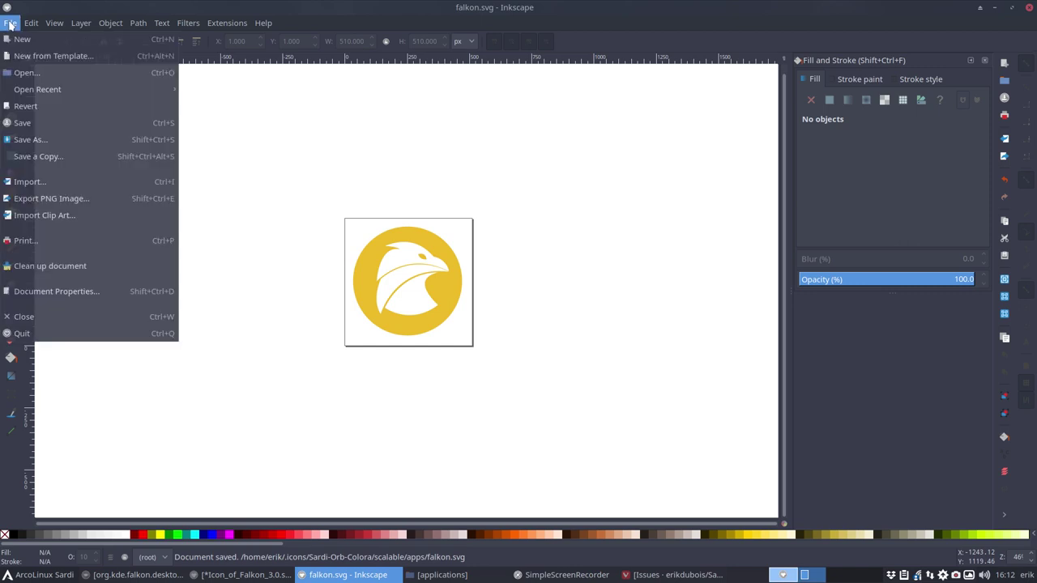
pyautogui.click(51, 139)
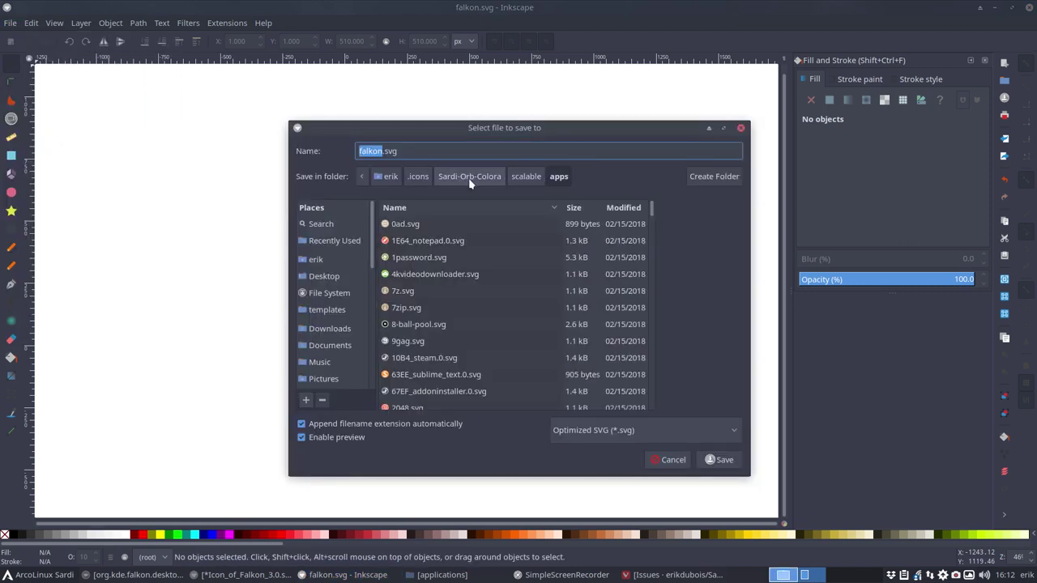
pyautogui.click(668, 467)
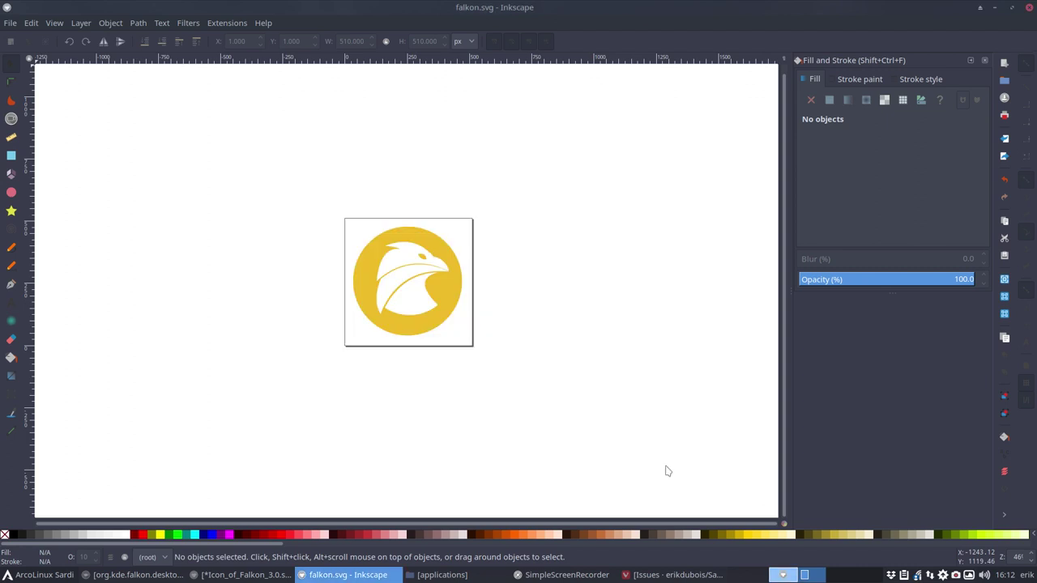
# Start saving the icon under another location and look through the Sardi theme folders in .icons for the remaining target
pyautogui.click(11, 23)
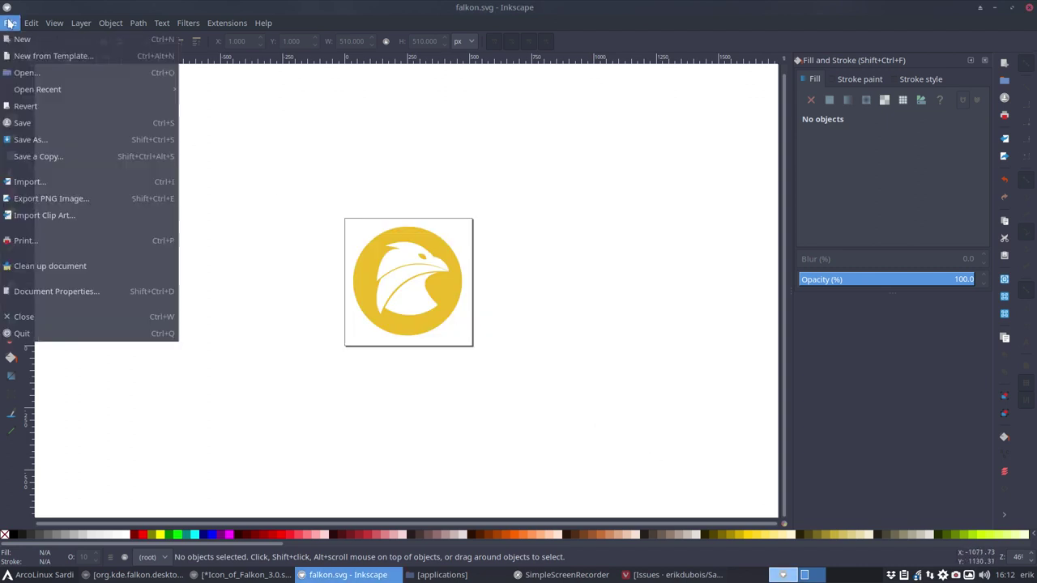
pyautogui.click(68, 143)
pyautogui.click(418, 177)
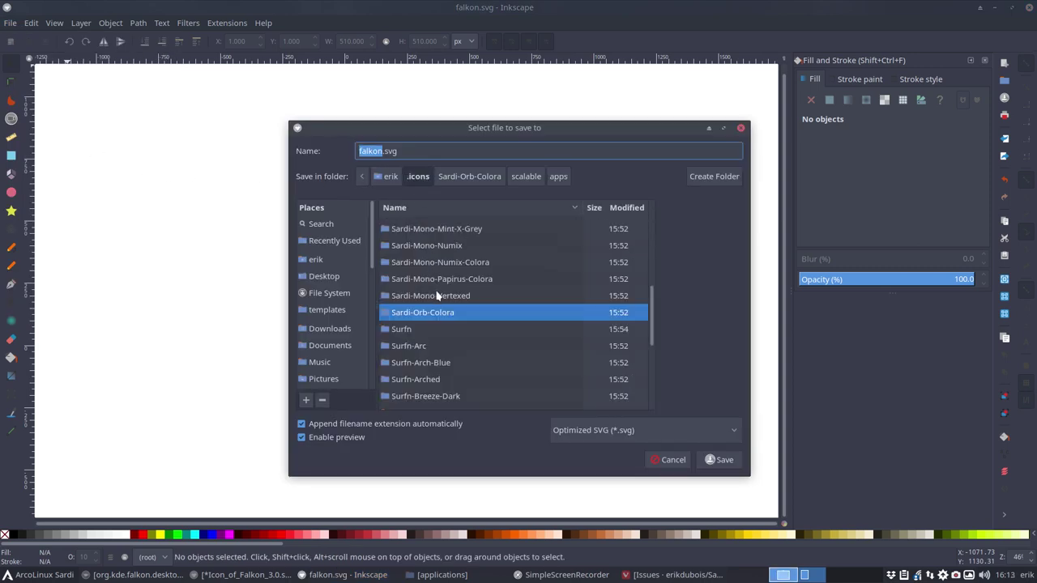
pyautogui.scroll(10, 435, 297)
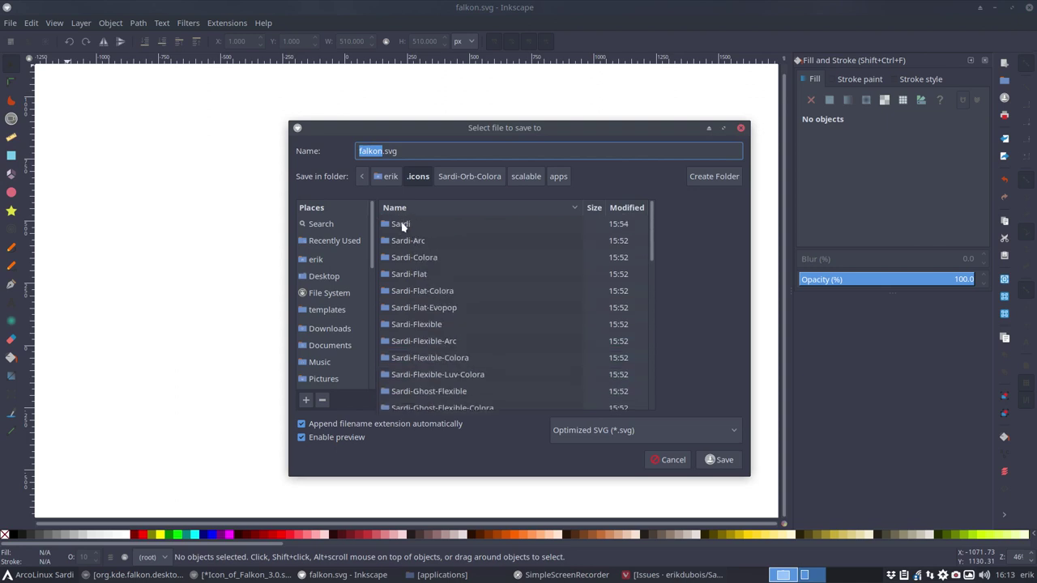
pyautogui.click(402, 226)
pyautogui.click(424, 277)
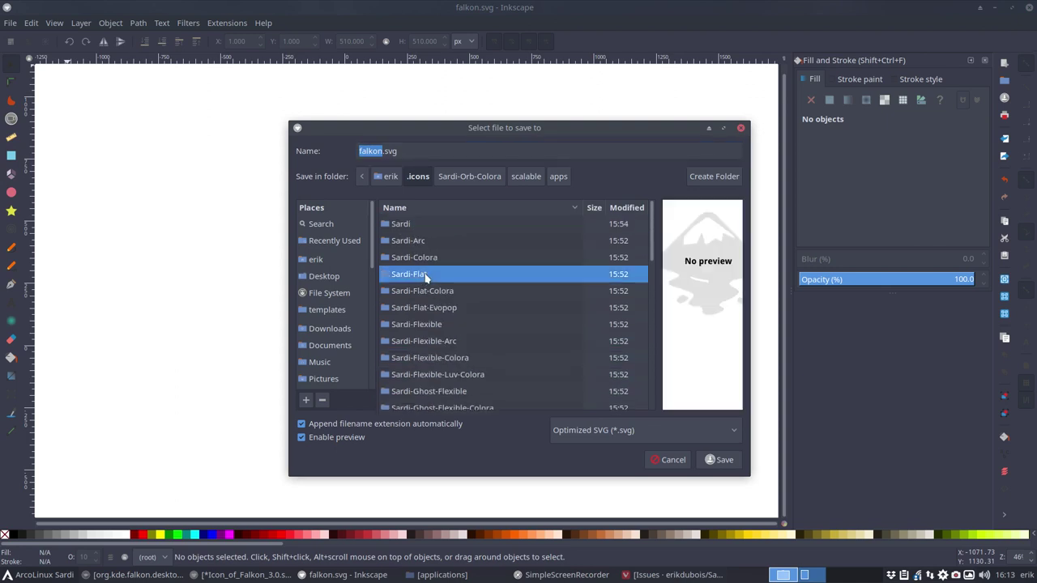
pyautogui.click(432, 325)
pyautogui.scroll(-2, 432, 324)
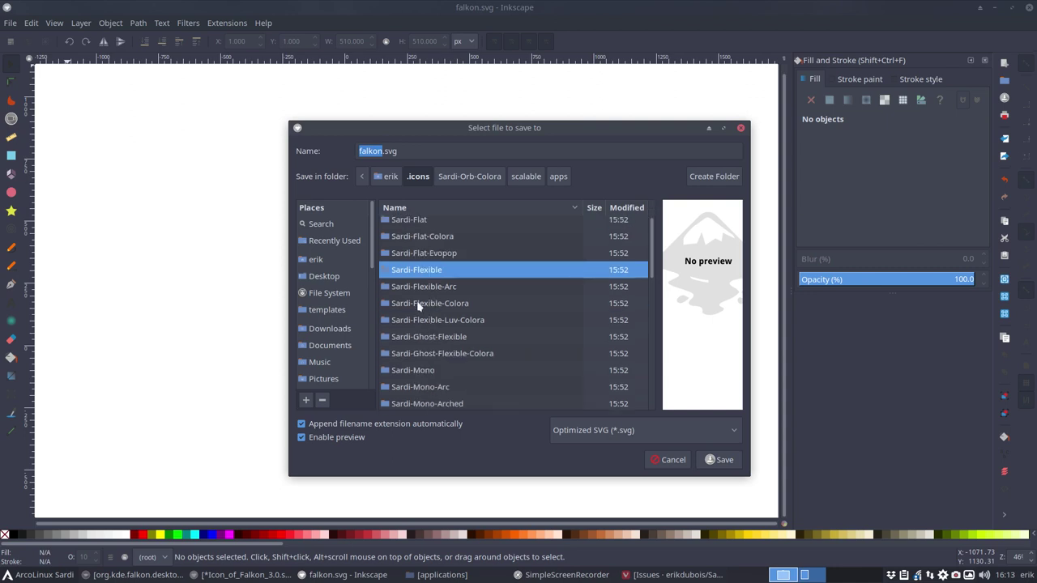
pyautogui.click(426, 338)
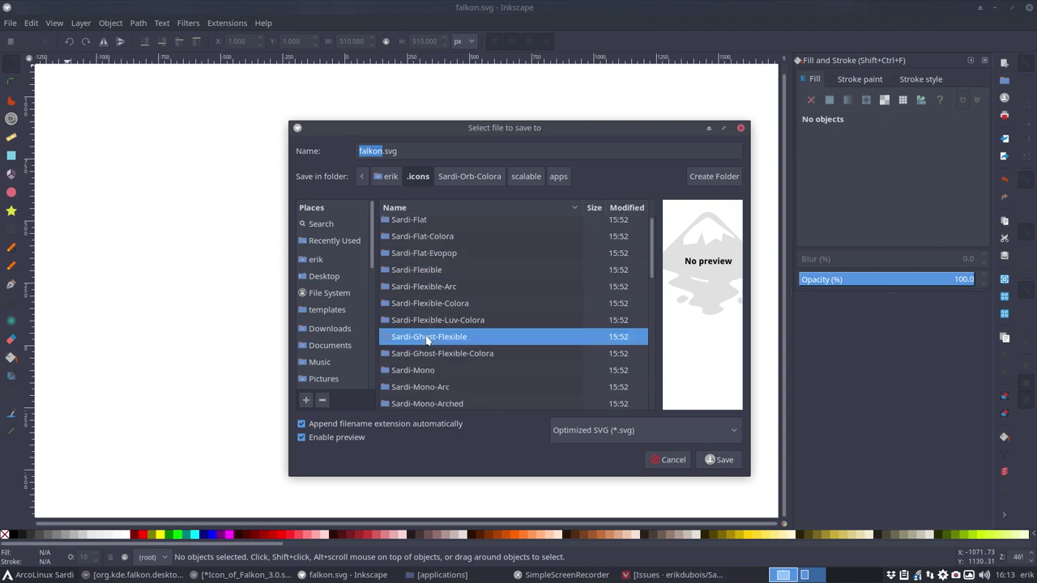
pyautogui.click(421, 371)
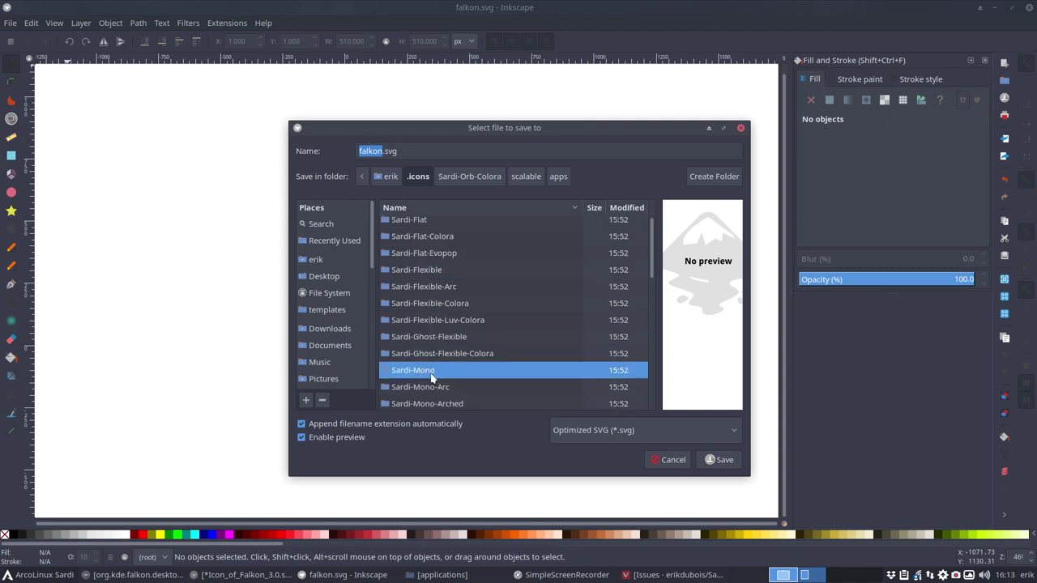
pyautogui.scroll(-4, 429, 356)
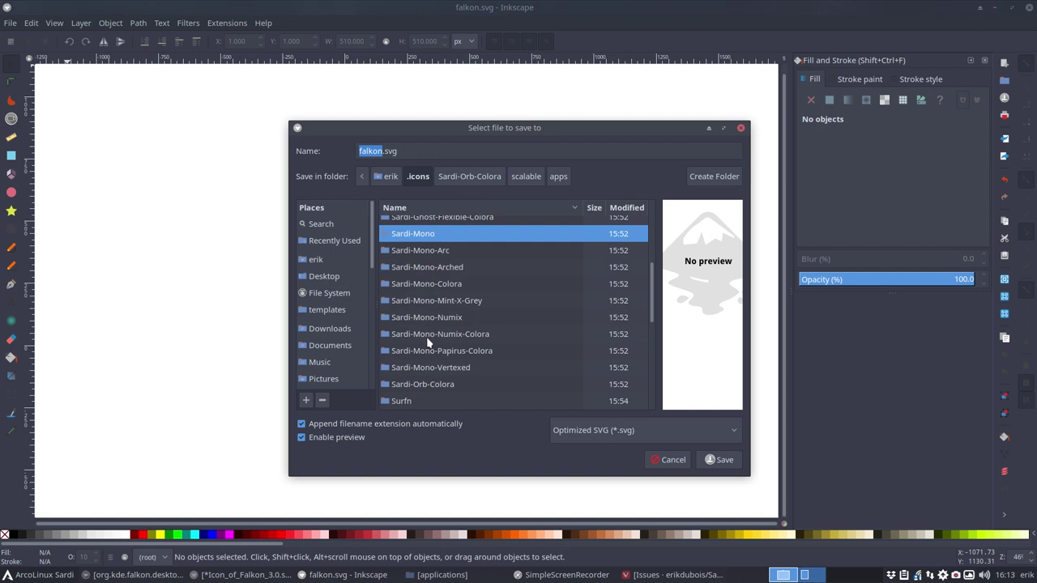
pyautogui.scroll(-1, 428, 342)
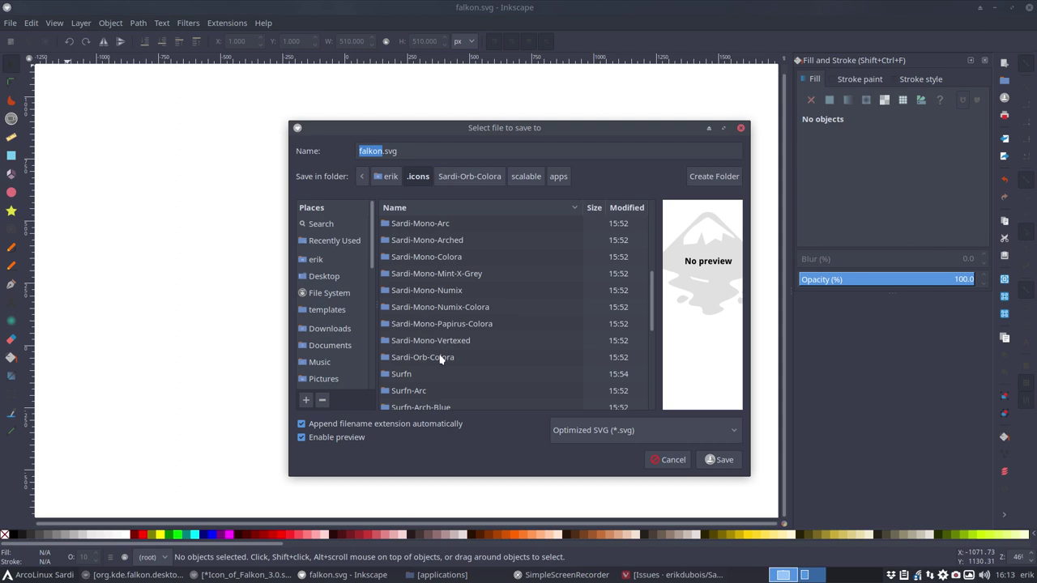
pyautogui.scroll(3, 438, 261)
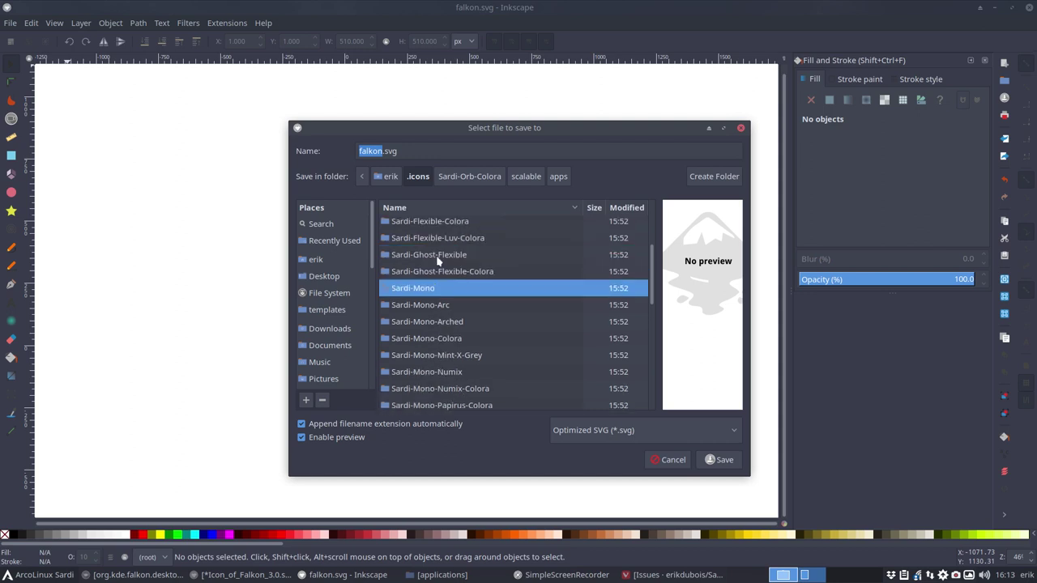
# Save the flat gold icon as falkon.svg in the .icons/Sardi-Ghost-Flexible/scalable/apps folder, in Optimized SVG format
pyautogui.click(438, 258)
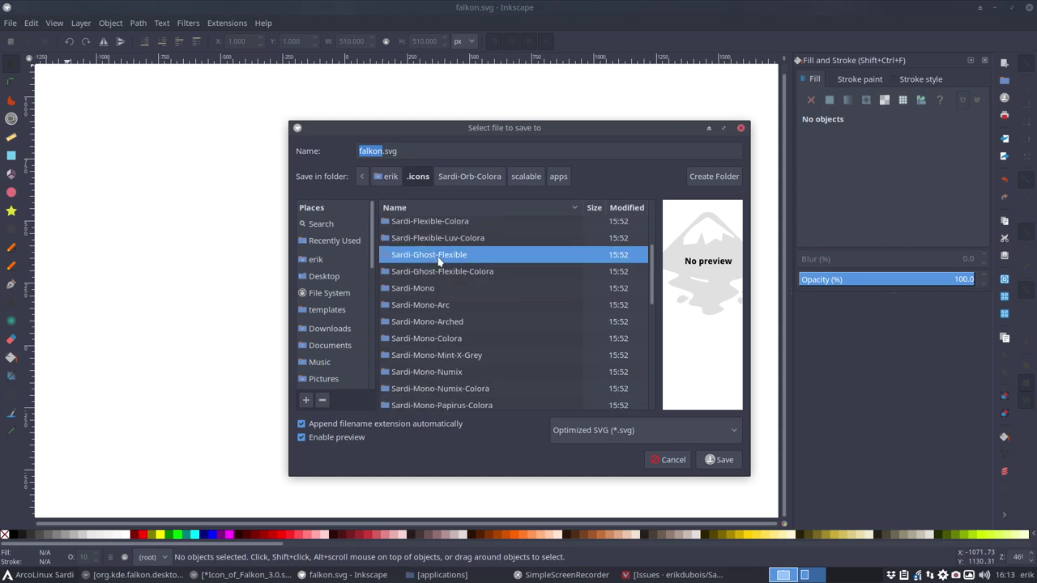
pyautogui.doubleClick(437, 257)
pyautogui.doubleClick(403, 357)
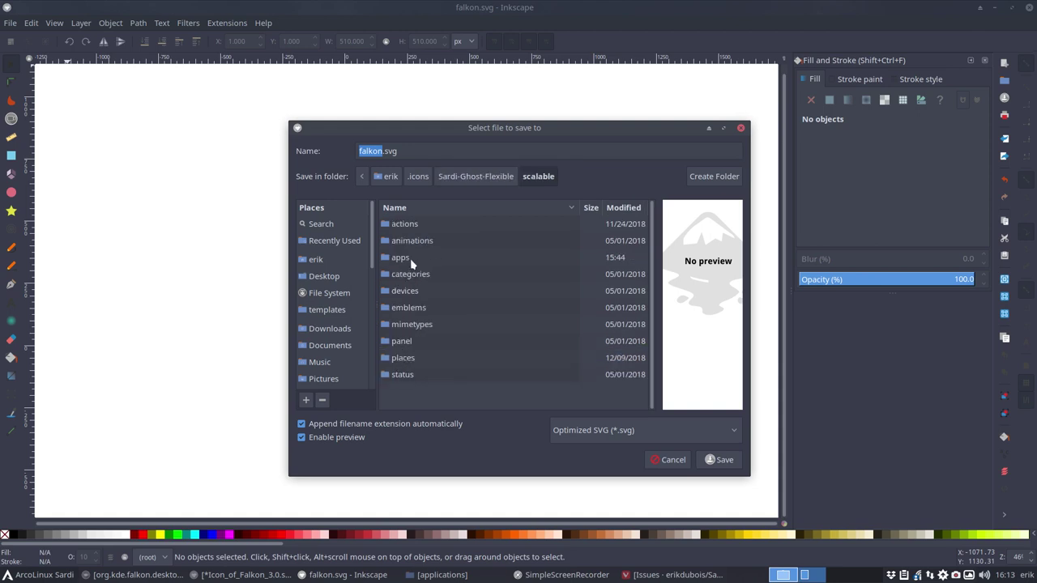
pyautogui.doubleClick(413, 259)
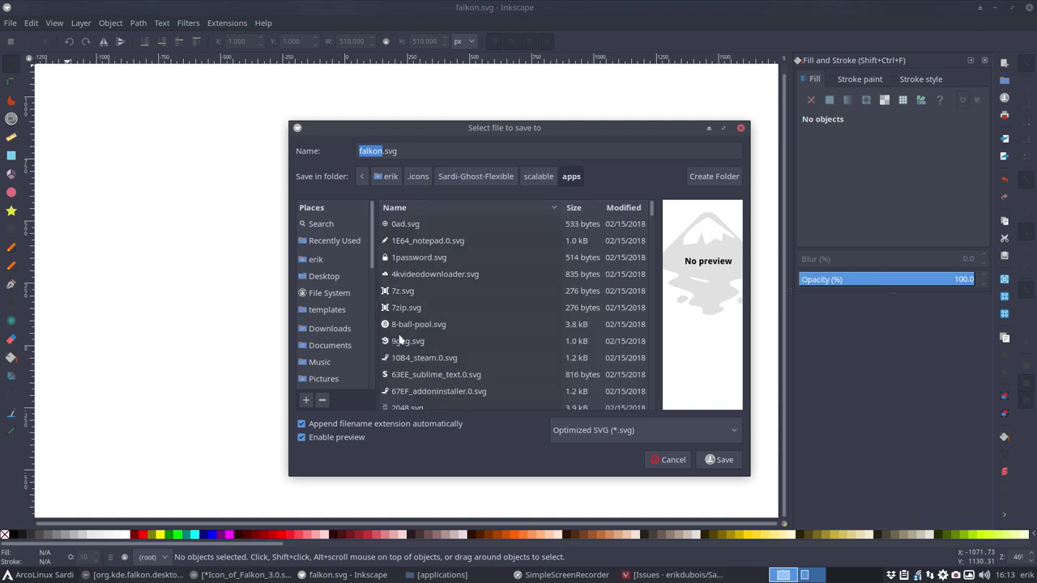
pyautogui.scroll(-5, 400, 336)
pyautogui.scroll(-1, 400, 341)
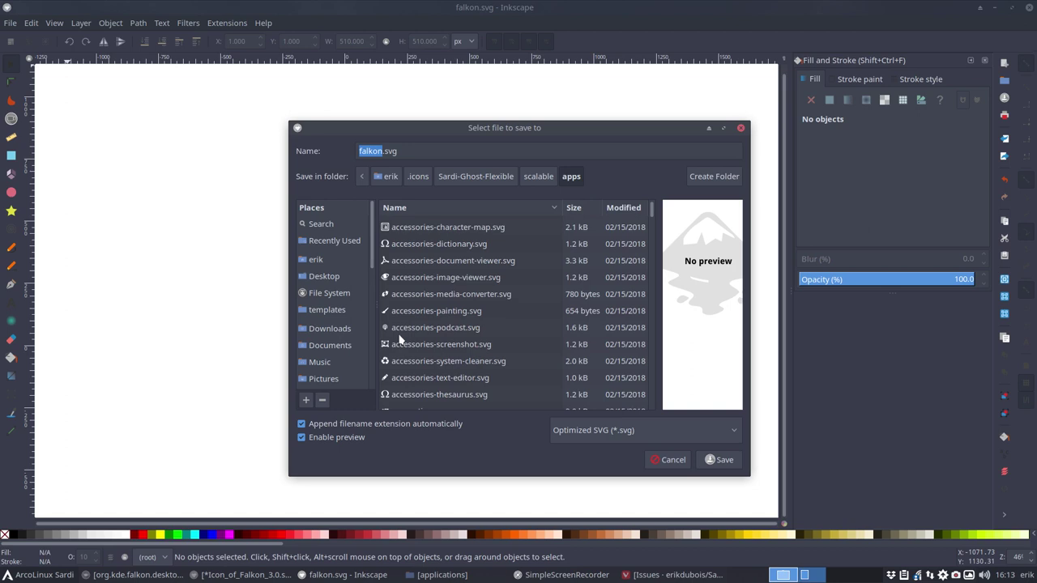
pyautogui.click(713, 459)
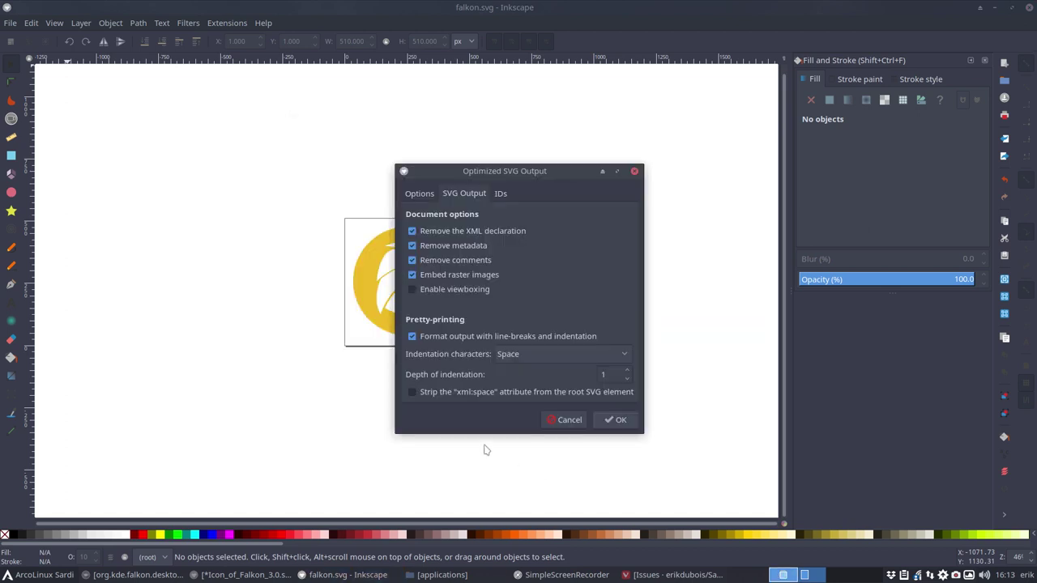
pyautogui.click(616, 422)
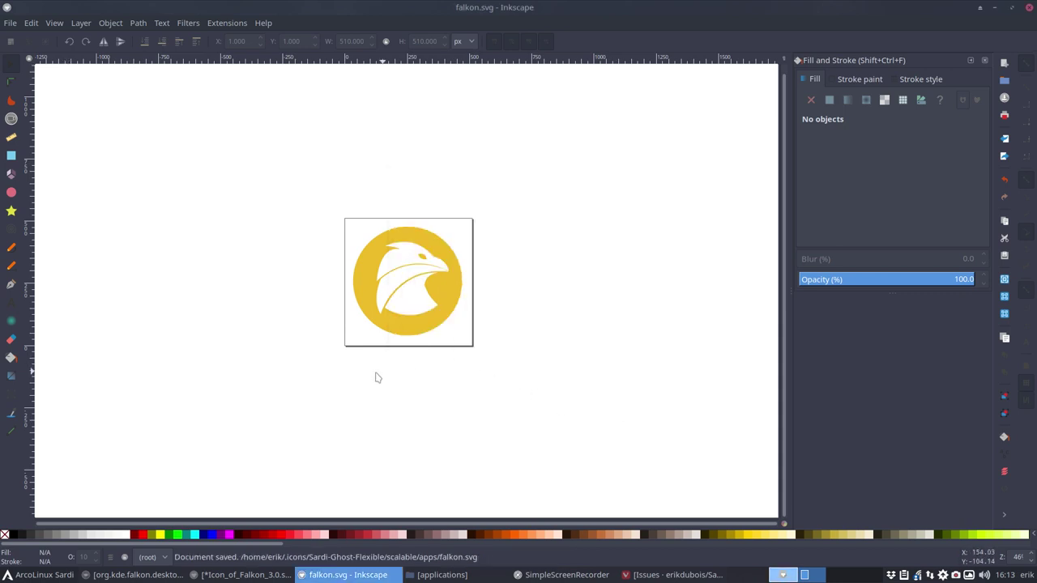
# Delete the gold circle and move the white falcon group to the page centre, at about X 109, Y 105 px
pyautogui.click(365, 305)
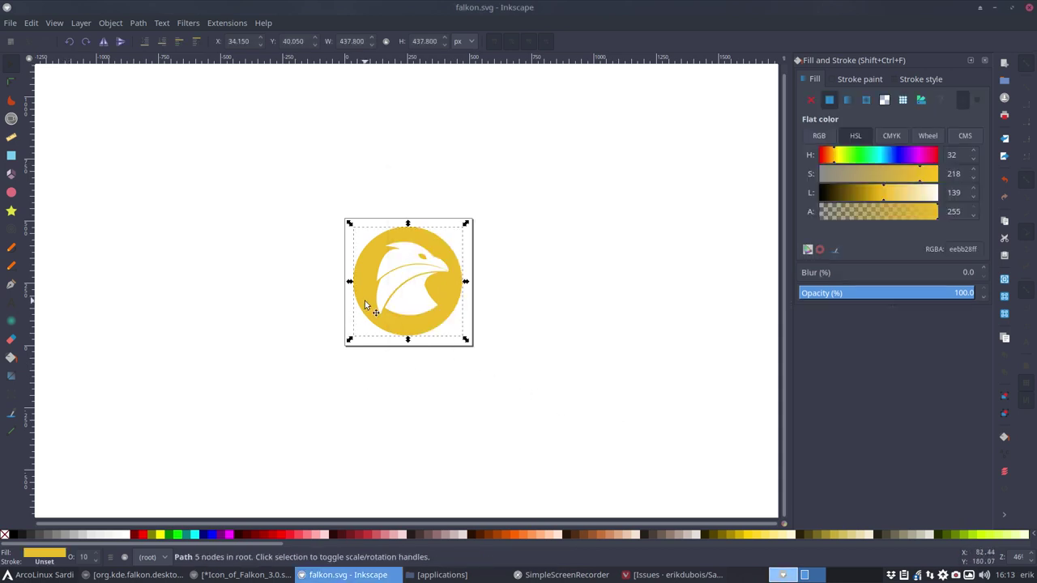
pyautogui.press('Delete')
pyautogui.click(408, 281)
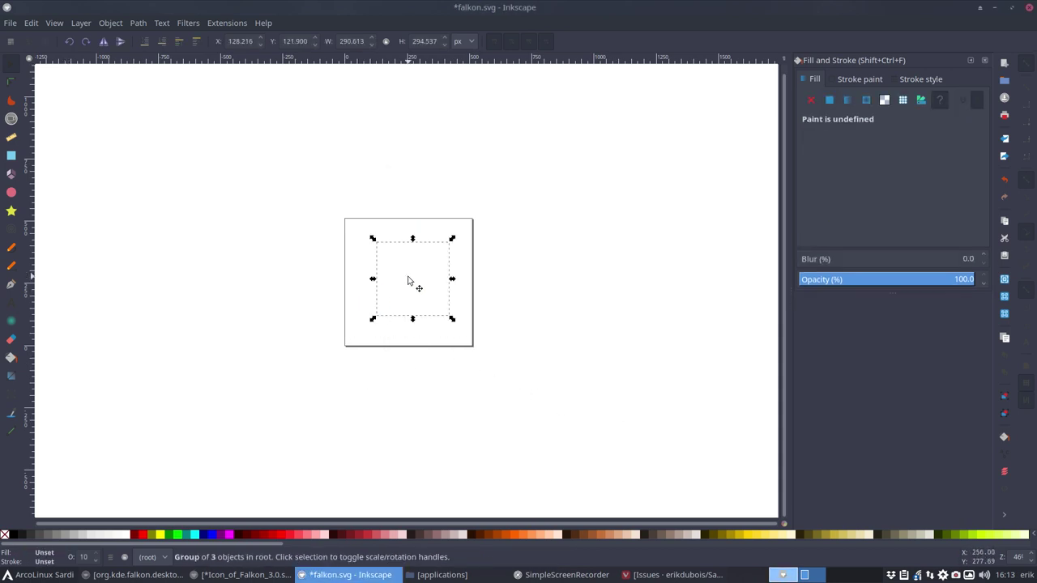
pyautogui.moveTo(408, 281); pyautogui.dragTo(400, 287)
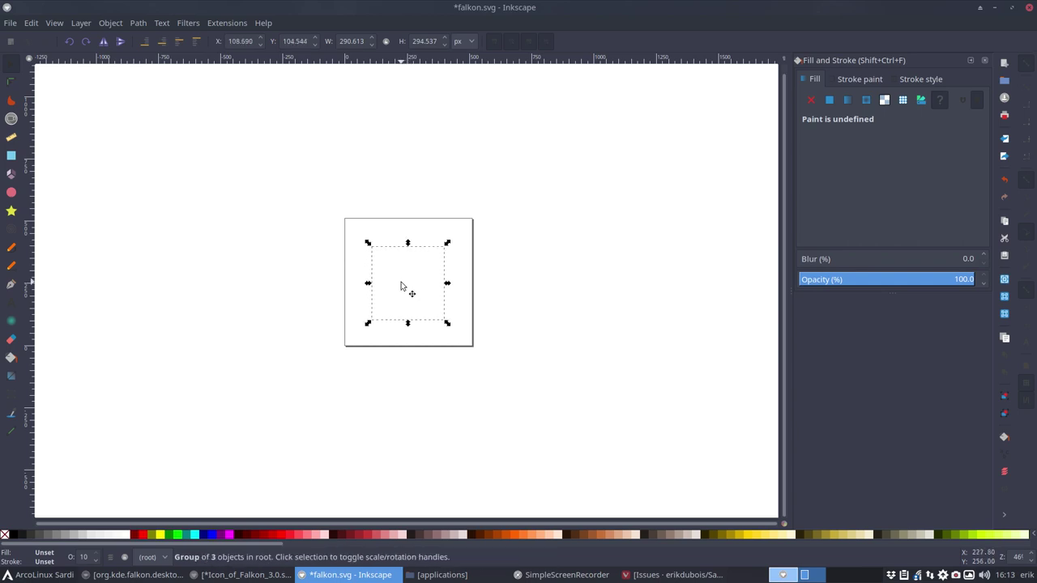
# Enlarge the white falcon proportionally around its centre to about 389 × 394 px, inside the page edges
pyautogui.moveTo(447, 244); pyautogui.dragTo(486, 223)
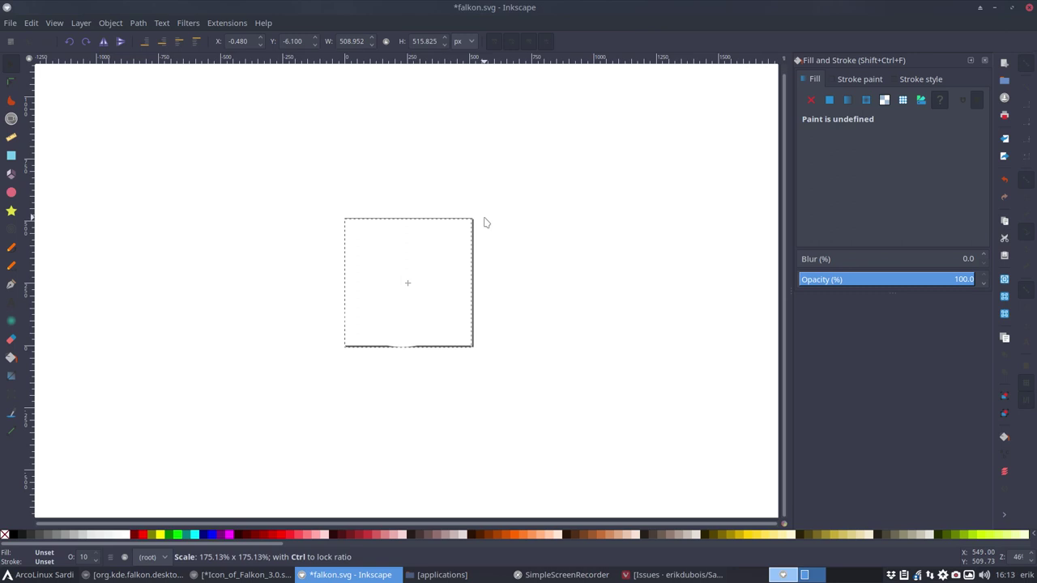
pyautogui.moveTo(486, 223); pyautogui.dragTo(476, 235)
pyautogui.moveTo(471, 243); pyautogui.dragTo(476, 237)
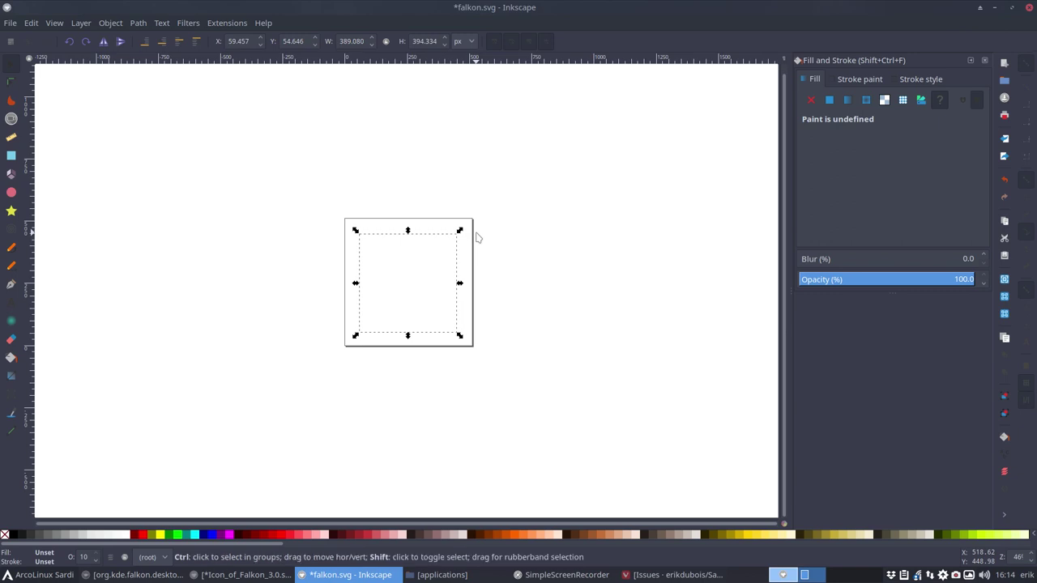
# Save the falcon-only icon as Optimized SVG, replacing falkon.svg in Sardi-Ghost-Flexible/scalable/apps, and close the document without saving as Inkscape SVG
pyautogui.hotkey('ctrl', 'shift', 's')
pyautogui.click(723, 460)
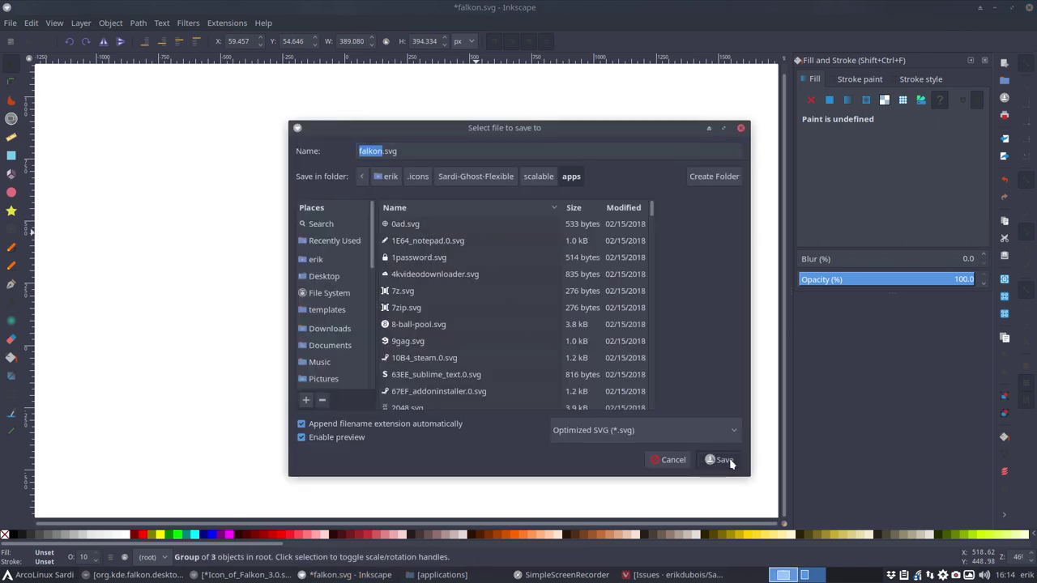
pyautogui.click(615, 419)
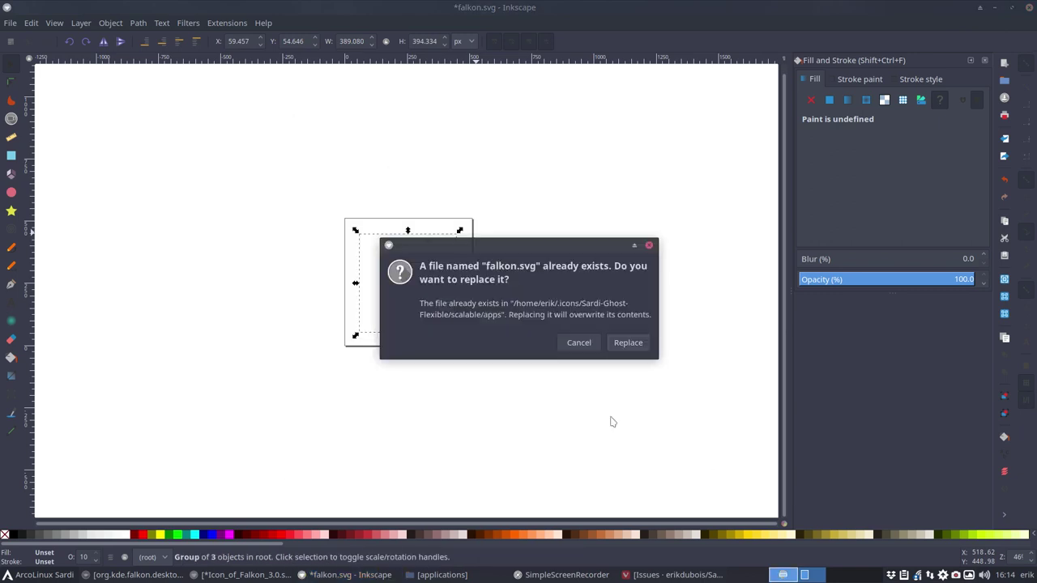
pyautogui.click(626, 344)
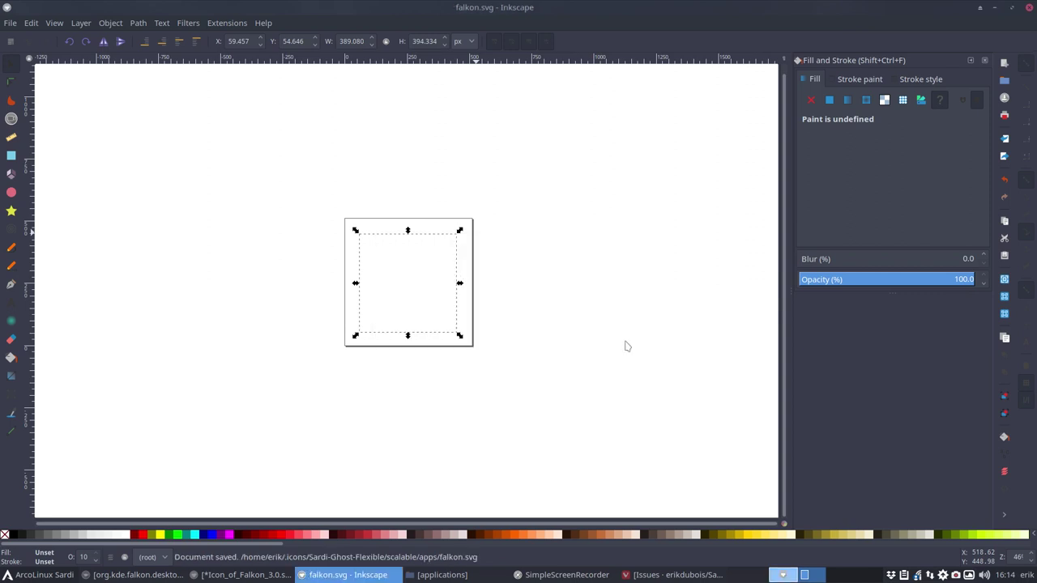
pyautogui.click(1029, 8)
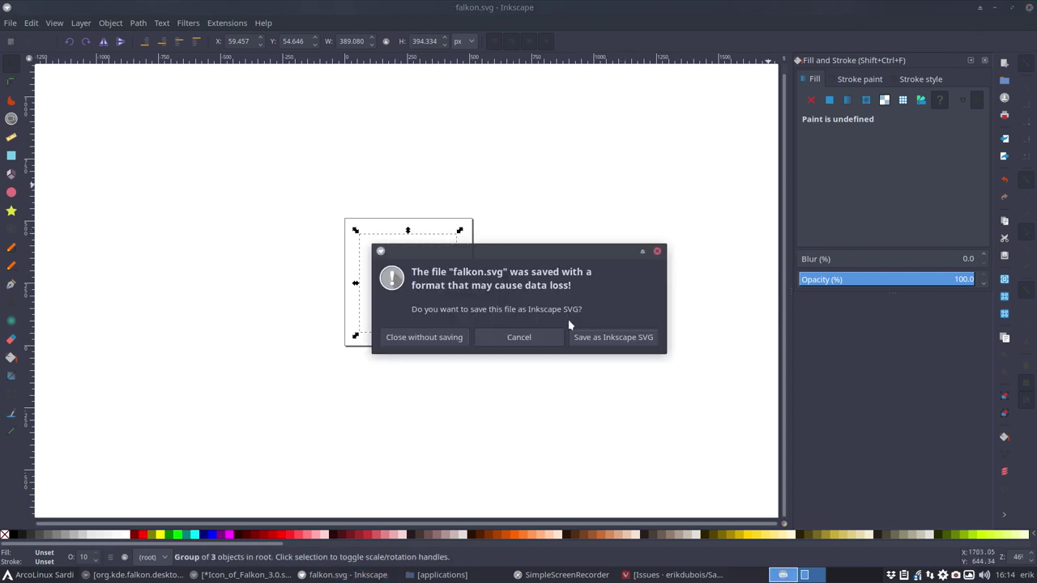
pyautogui.click(443, 341)
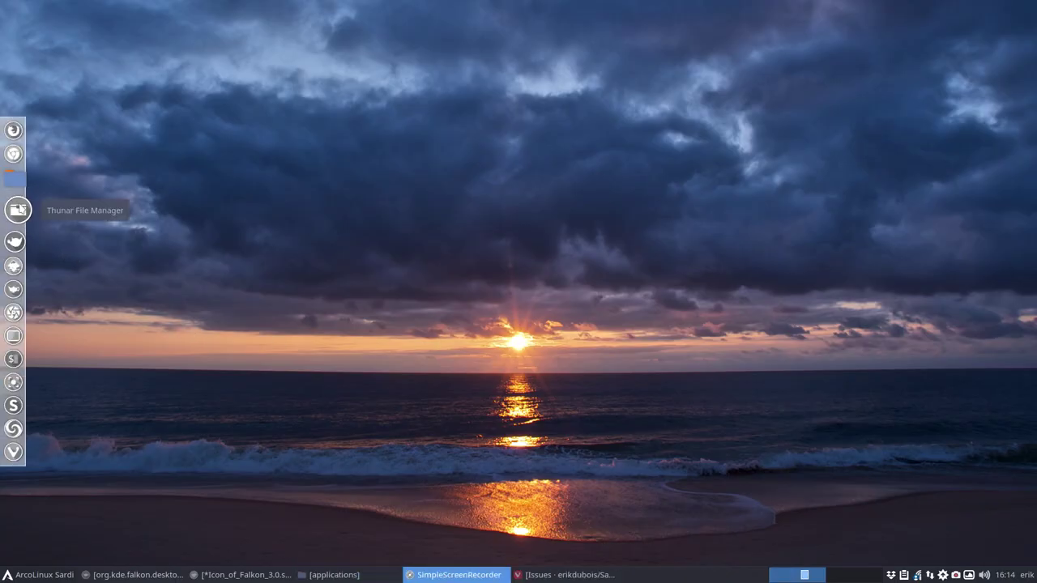
# Switch to the file manager, search the .icons folder for "falk", inspect the falkon.svg icons enlarged, and return to the folder
pyautogui.click(13, 187)
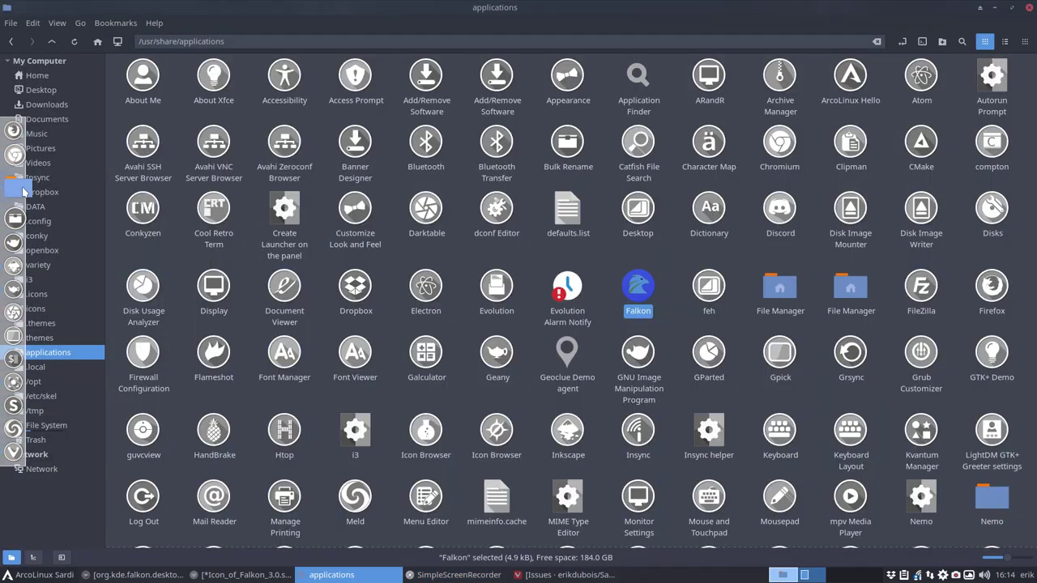
pyautogui.click(44, 295)
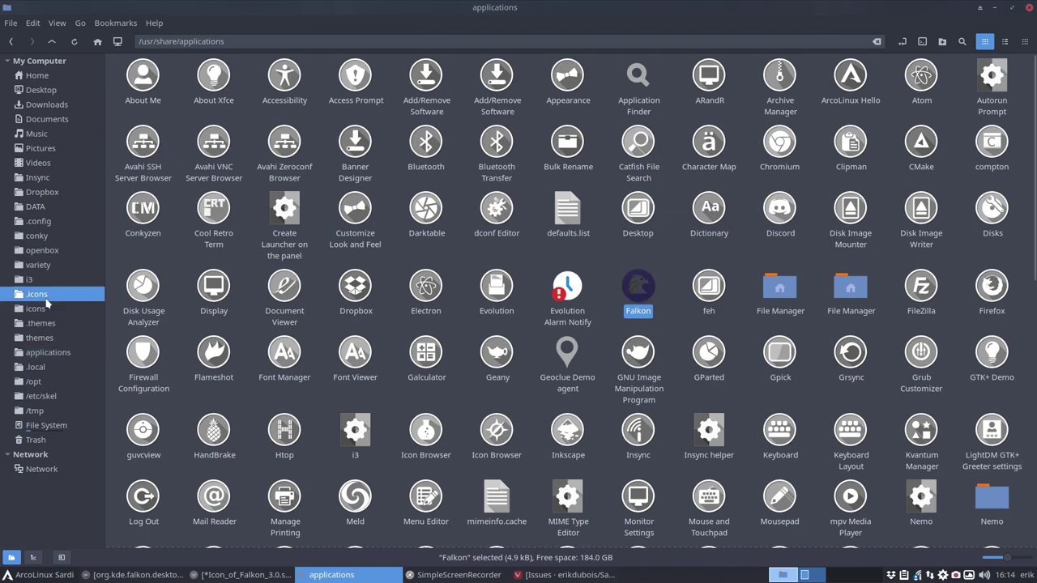
pyautogui.click(962, 41)
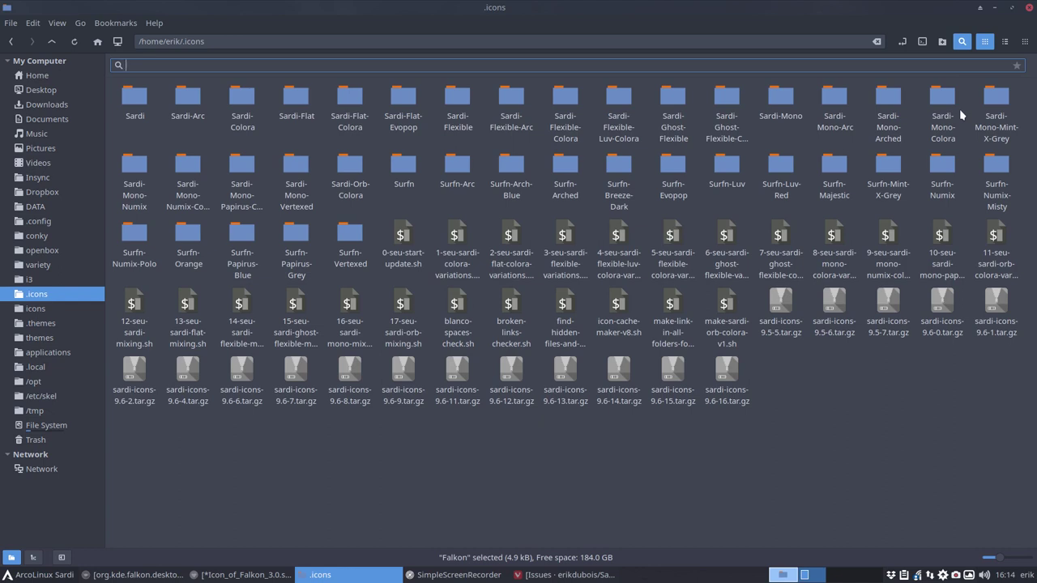
pyautogui.write('falk')
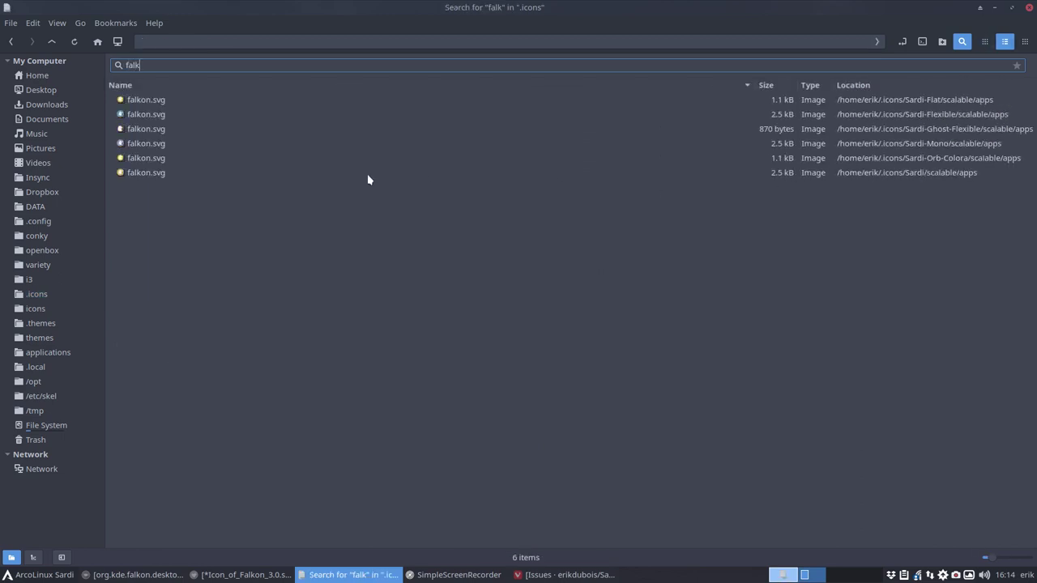
pyautogui.scroll(4, 368, 180)
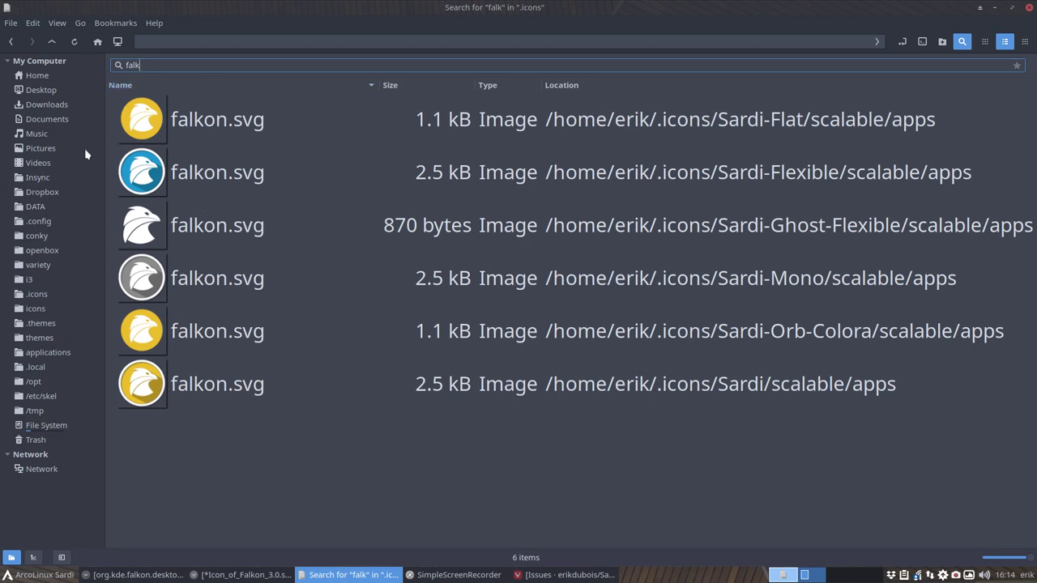
pyautogui.click(10, 41)
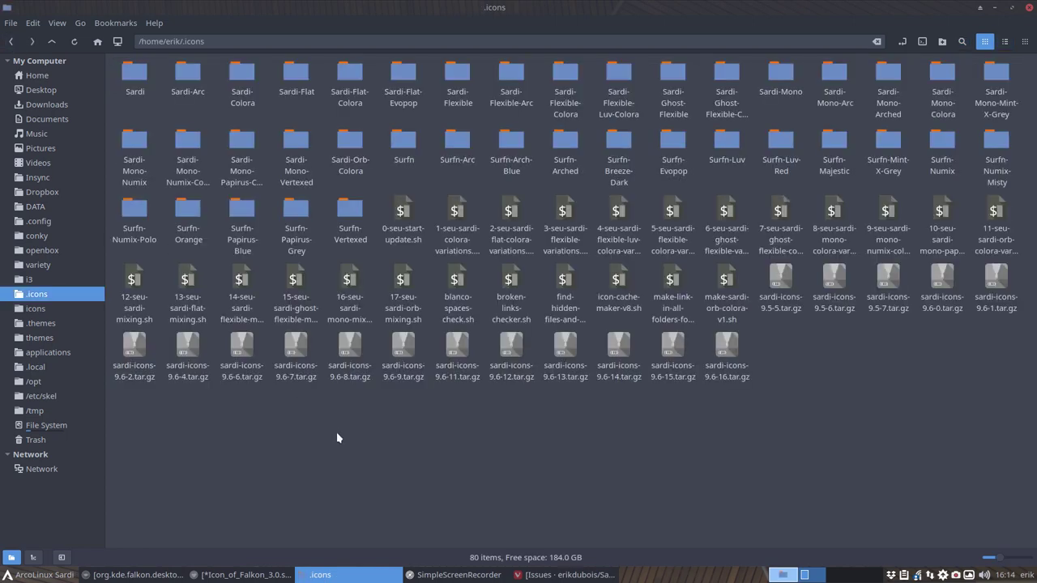
# Open a terminal in the .icons folder, run make-sardi-orb-colora-v1.sh for the icon name falkon, and close the terminal
pyautogui.rightClick(336, 432)
pyautogui.click(407, 320)
pyautogui.write('./make-')
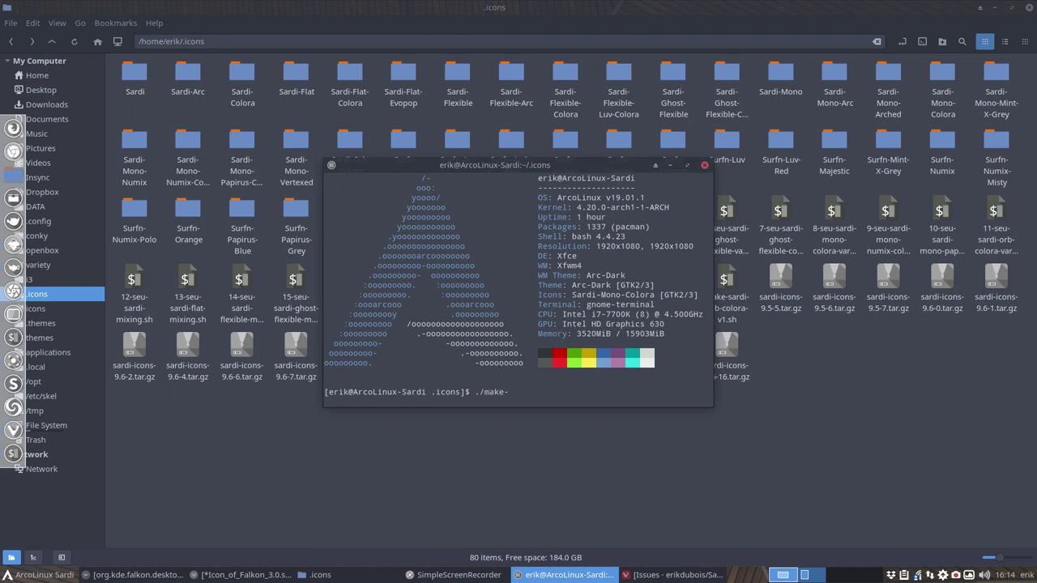
pyautogui.press('Tab')
pyautogui.press('Tab')
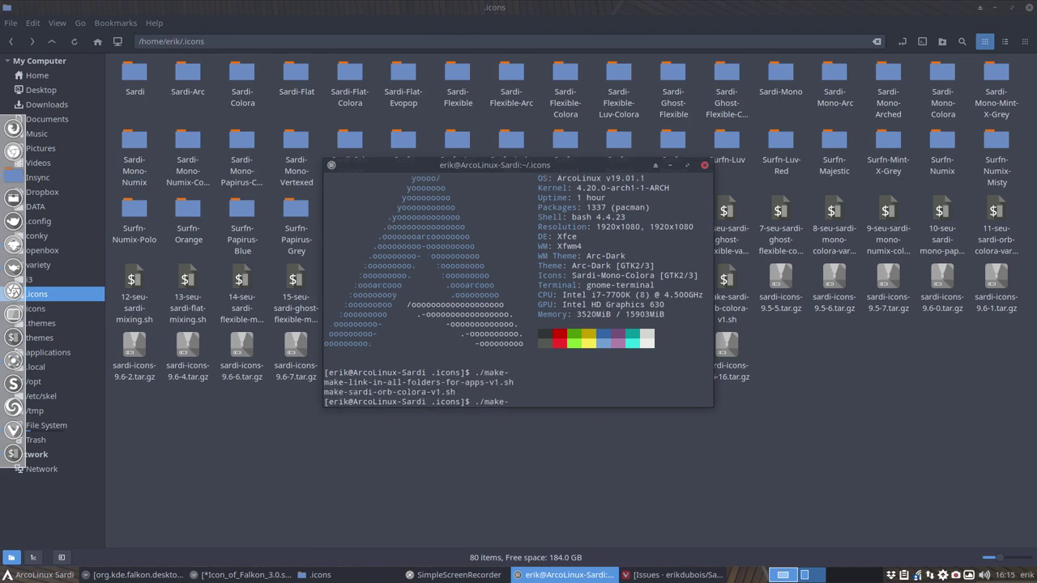
pyautogui.write('s')
pyautogui.press('Tab')
pyautogui.press('Return')
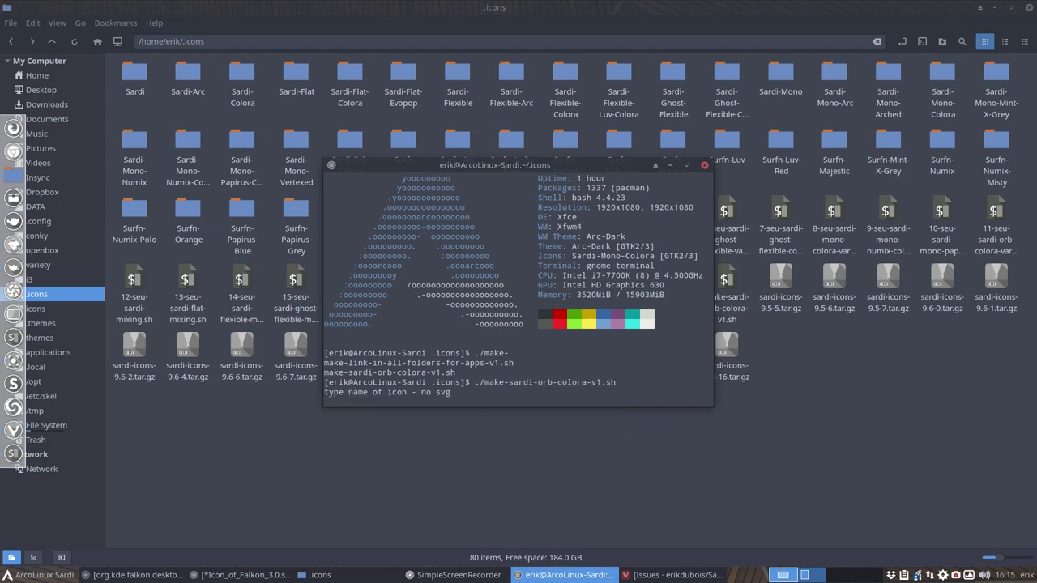
pyautogui.write('falkon')
pyautogui.press('Return')
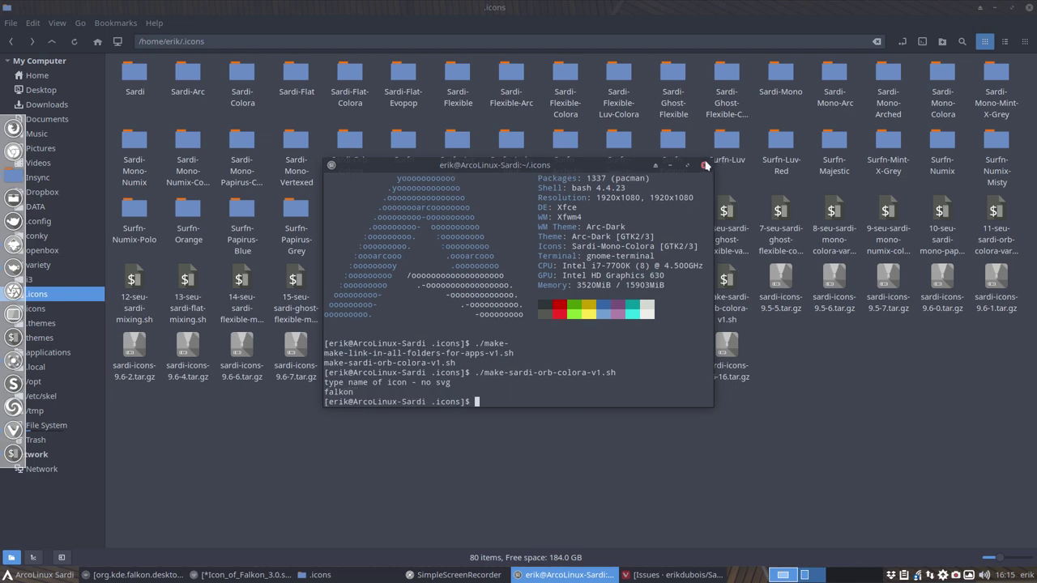
pyautogui.click(704, 165)
# Search the .icons folder for "falkon", enlarge the results, and open the falkon.svg icon from Sardi-Orb-Colora/scalable/apps
pyautogui.click(962, 43)
pyautogui.write('falkon')
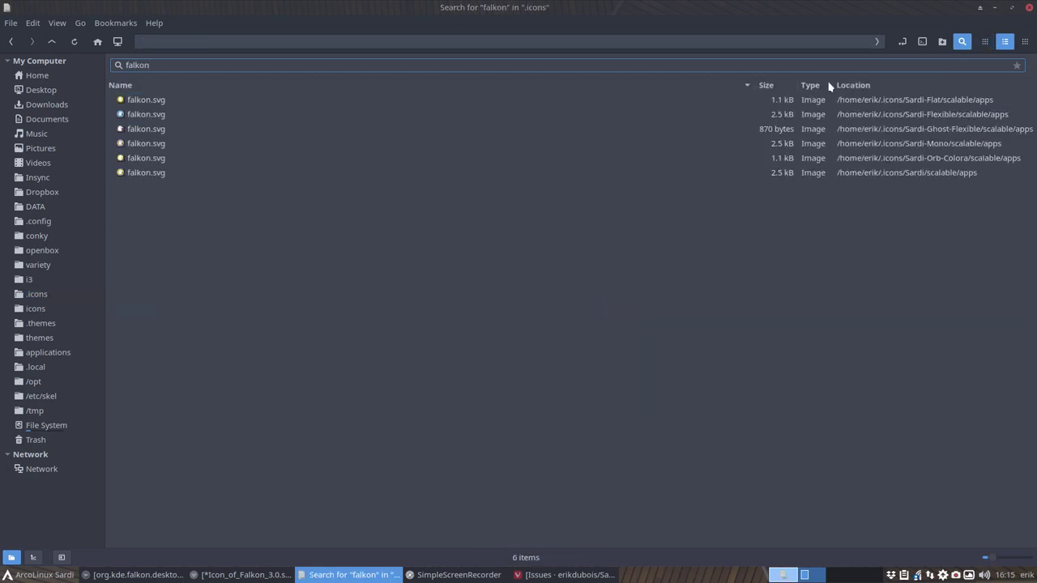
pyautogui.scroll(3, 345, 162)
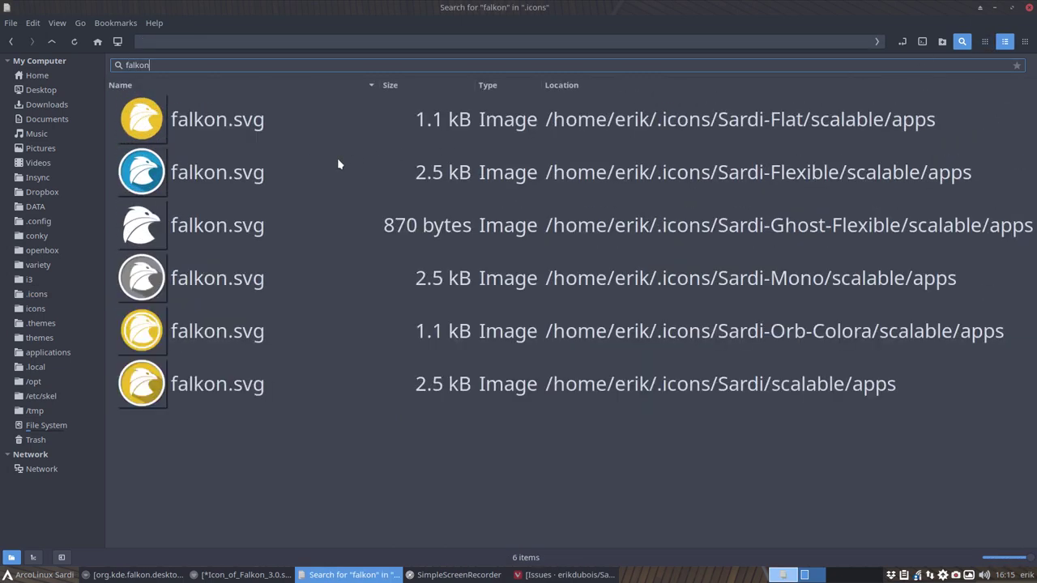
pyautogui.click(199, 334)
pyautogui.doubleClick(151, 336)
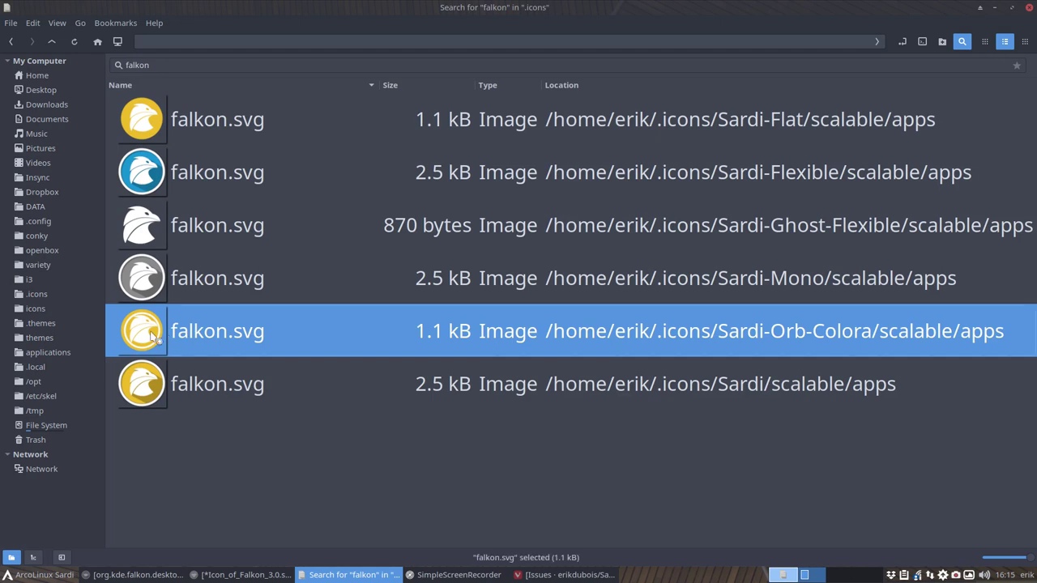